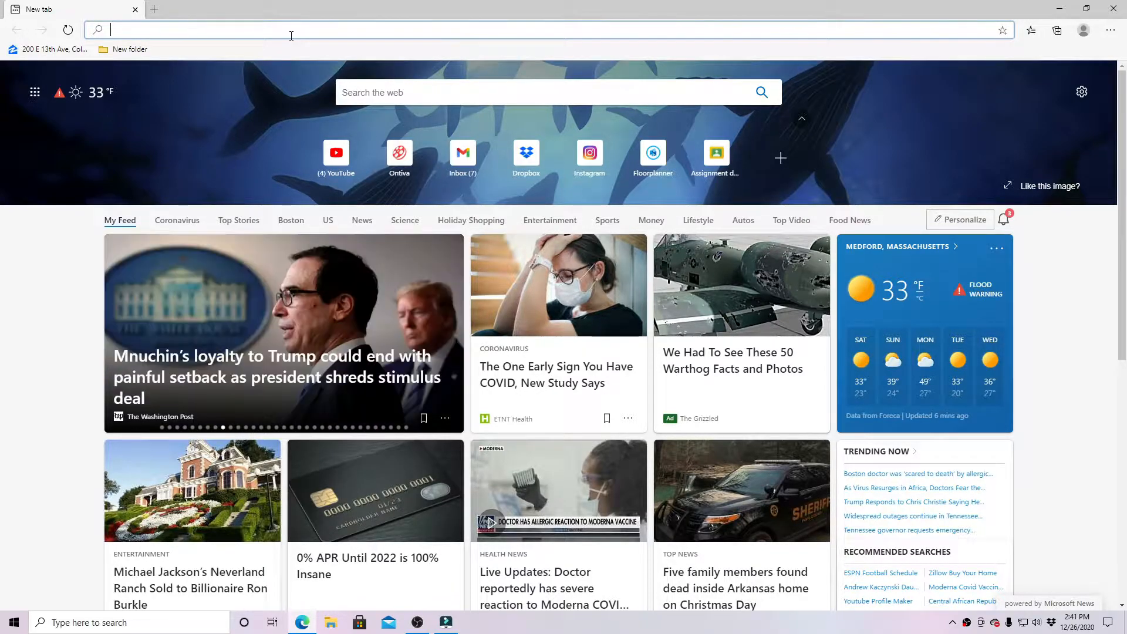
- Open youtube.com, search for "spicy" and open the Ty Dolla $ign - Spicy (feat. Post Malone) lyric video
text(youtube.com)
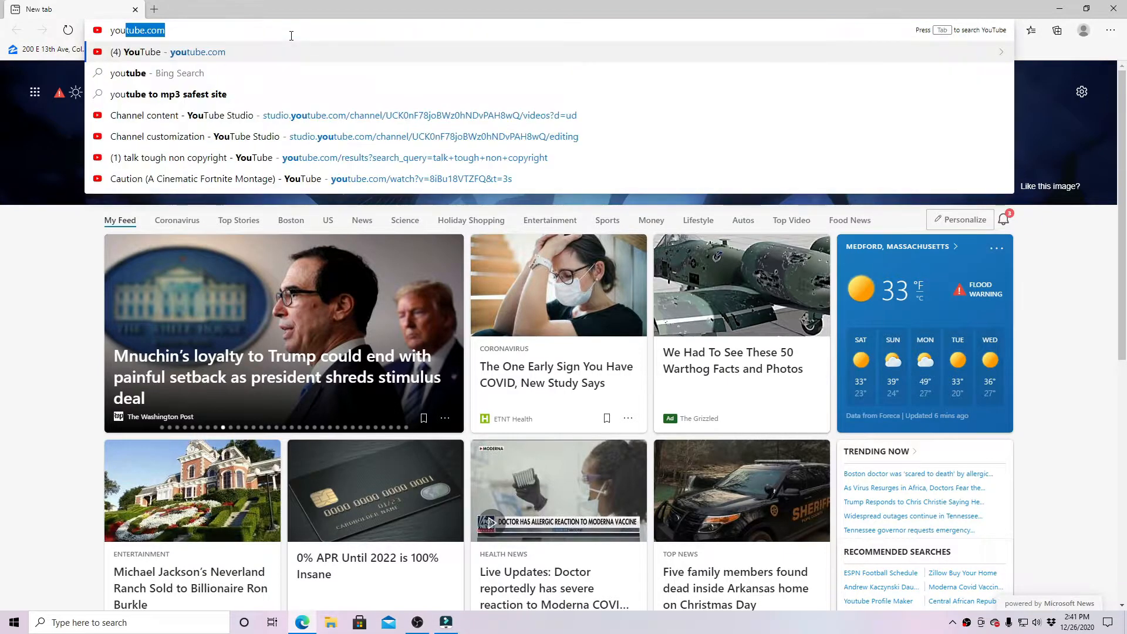
key(Return)
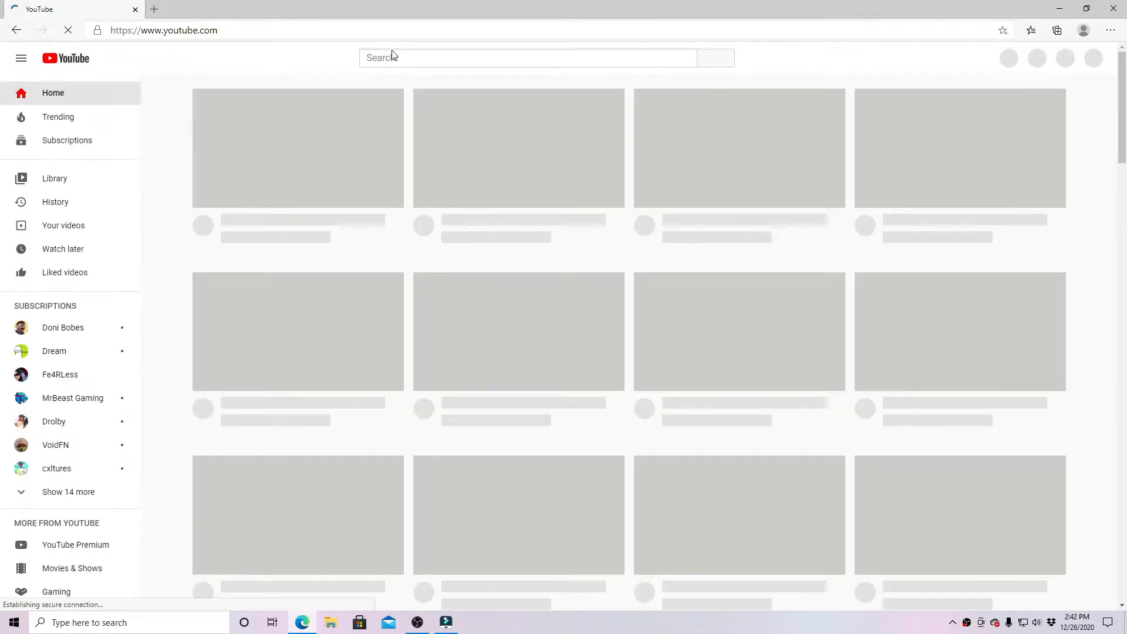
text(spicy)
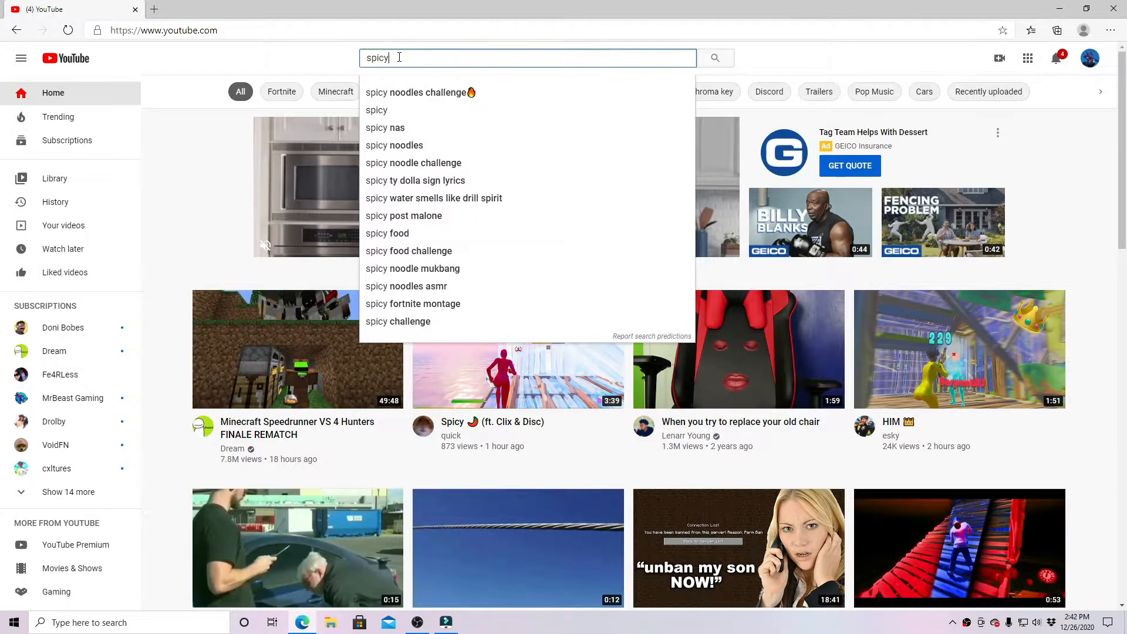
key(Return)
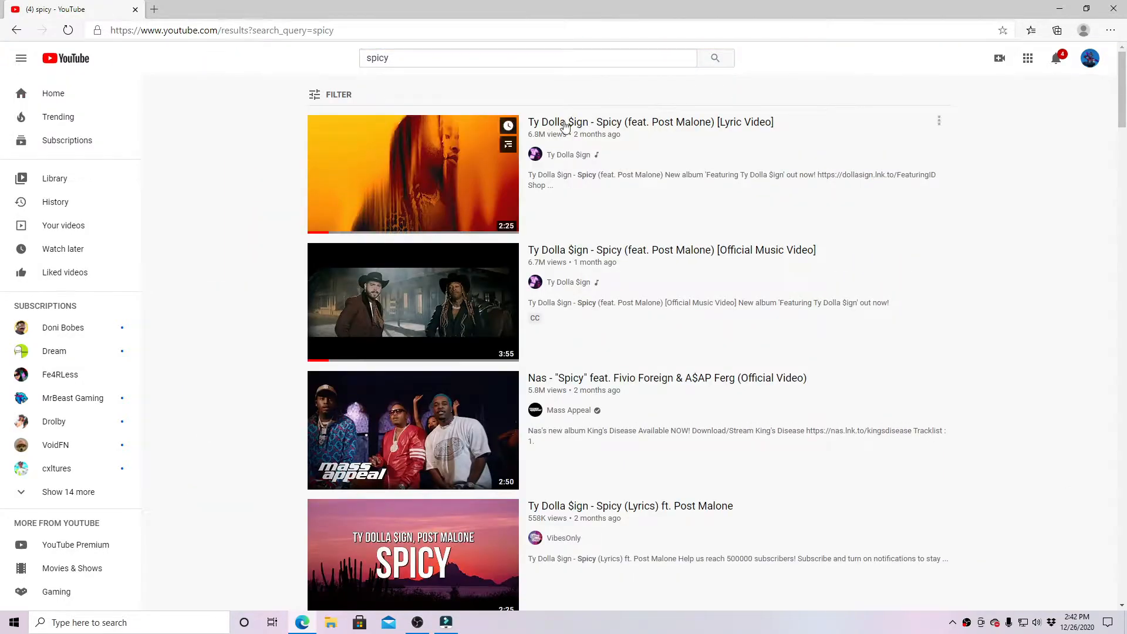
click(575, 124)
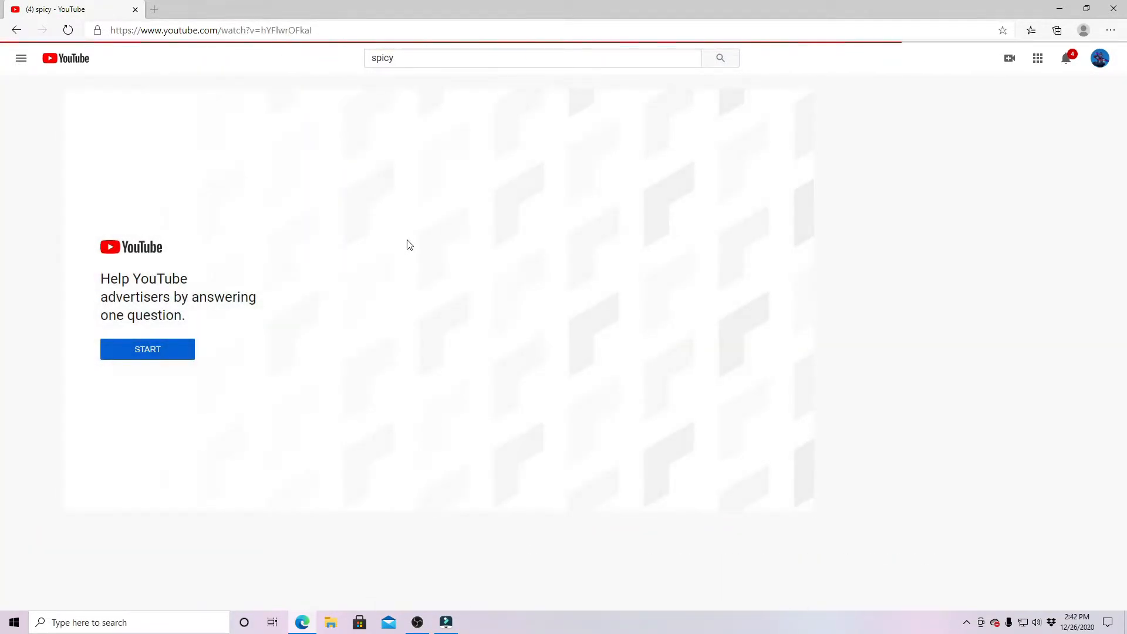
- Copy the lyric video's URL and open a new browser tab
click(272, 30)
right_click(273, 31)
click(326, 129)
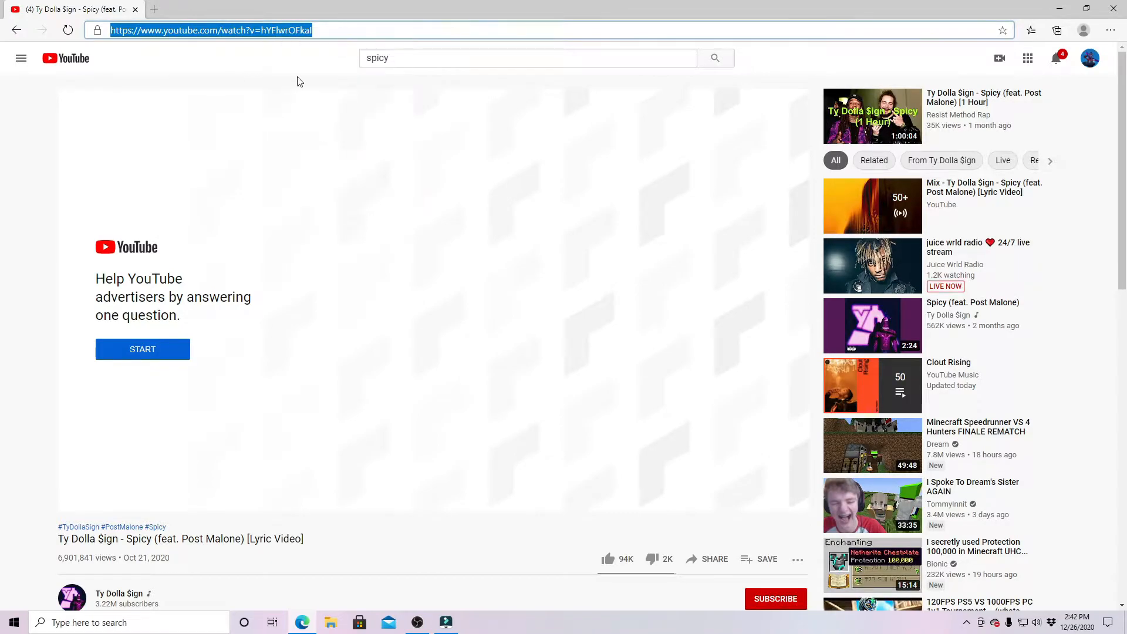
click(156, 6)
- Return to the lyric video, skip the ad and preview the song from about 0:25
click(9, 5)
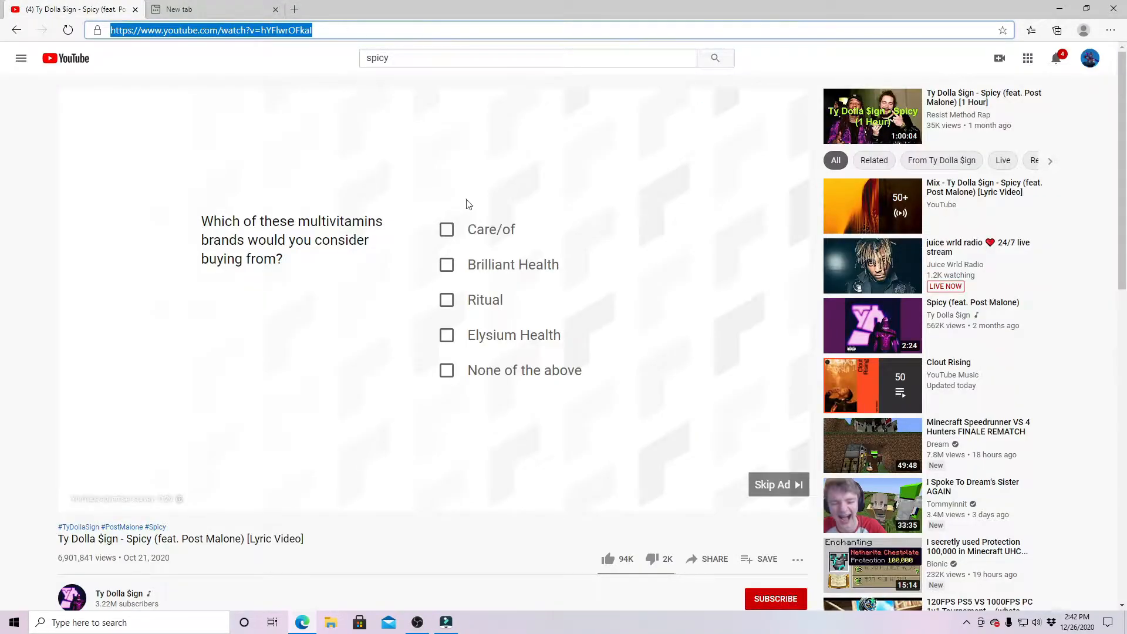
click(776, 482)
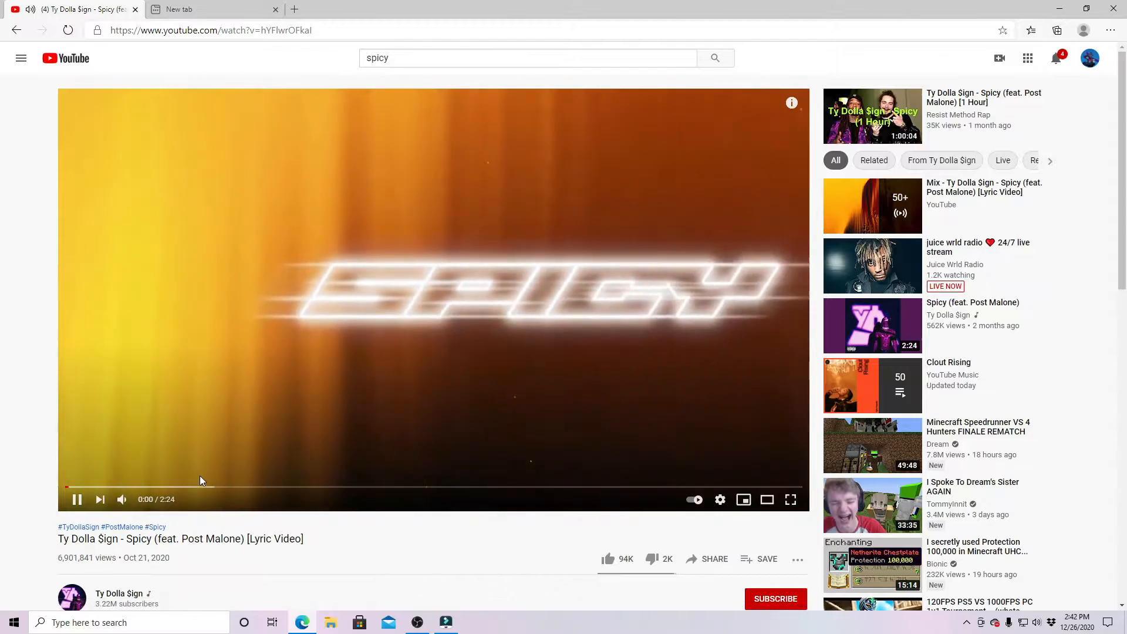
click(188, 487)
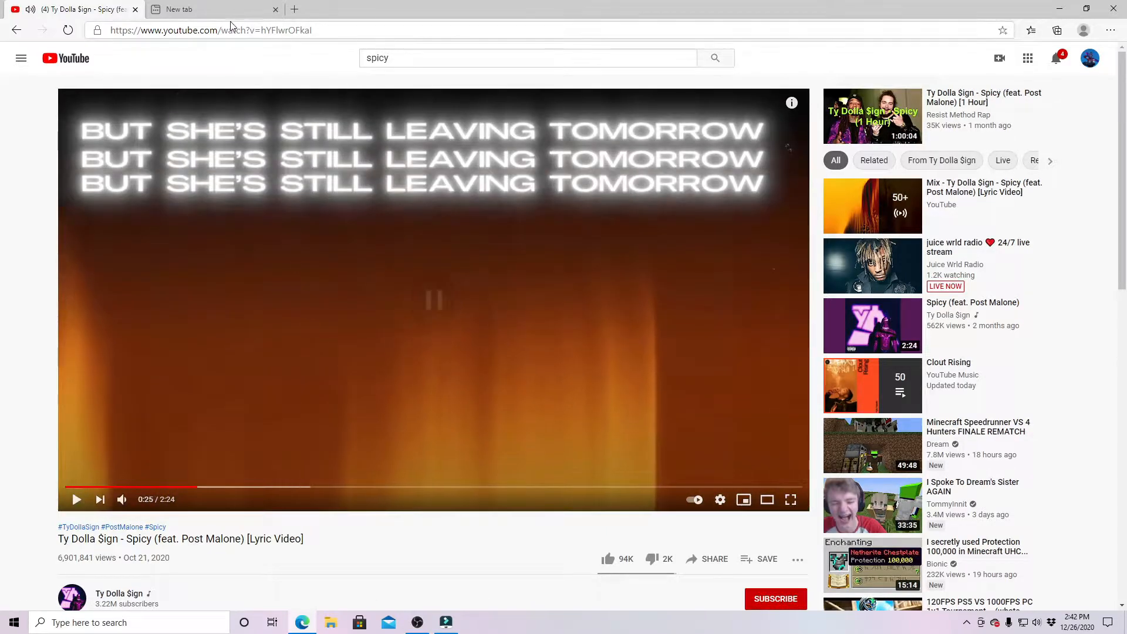
- Open the Ontiva converter site in the new tab and submit the copied YouTube link for conversion
key(ctrl+Tab)
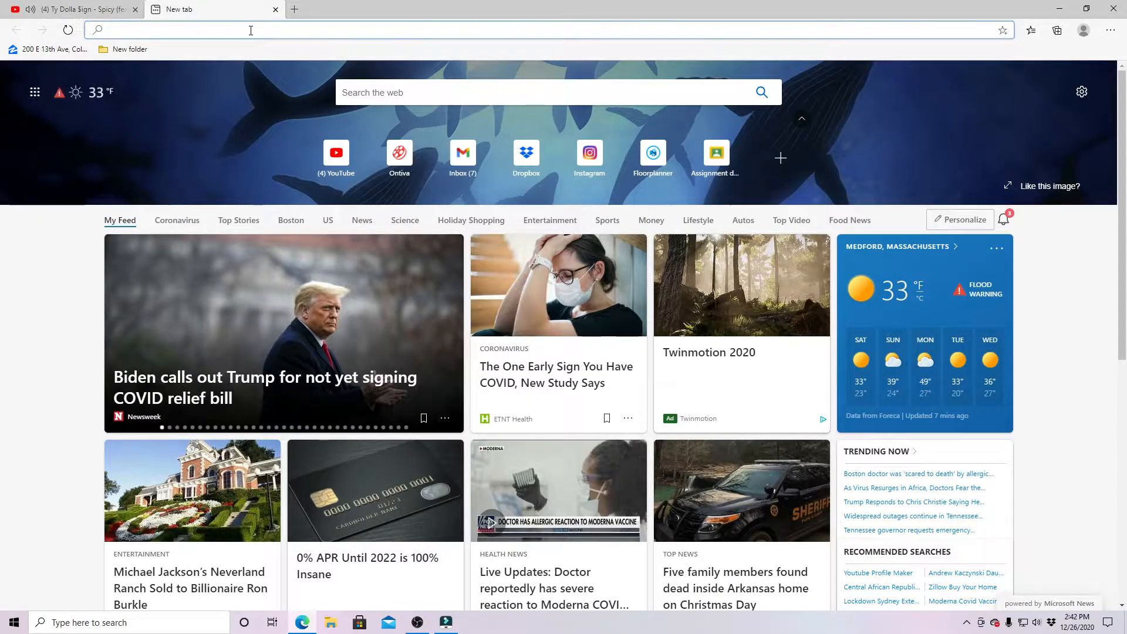
text(ontiva)
click(248, 41)
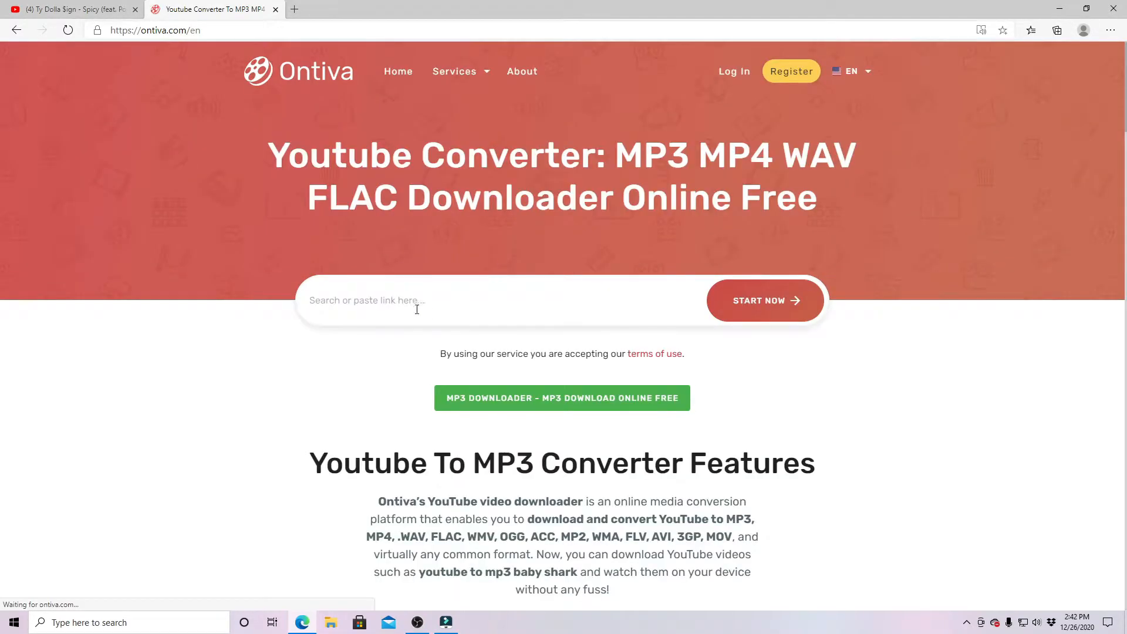
click(346, 298)
key(ctrl+v)
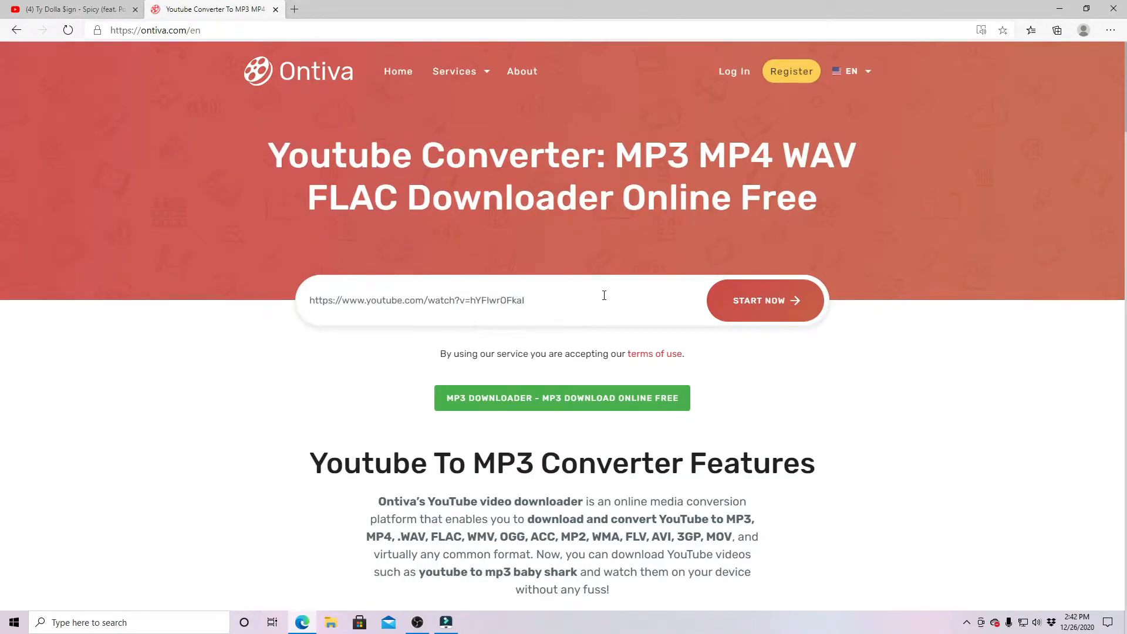
click(755, 293)
scroll(645, 317, down, 3)
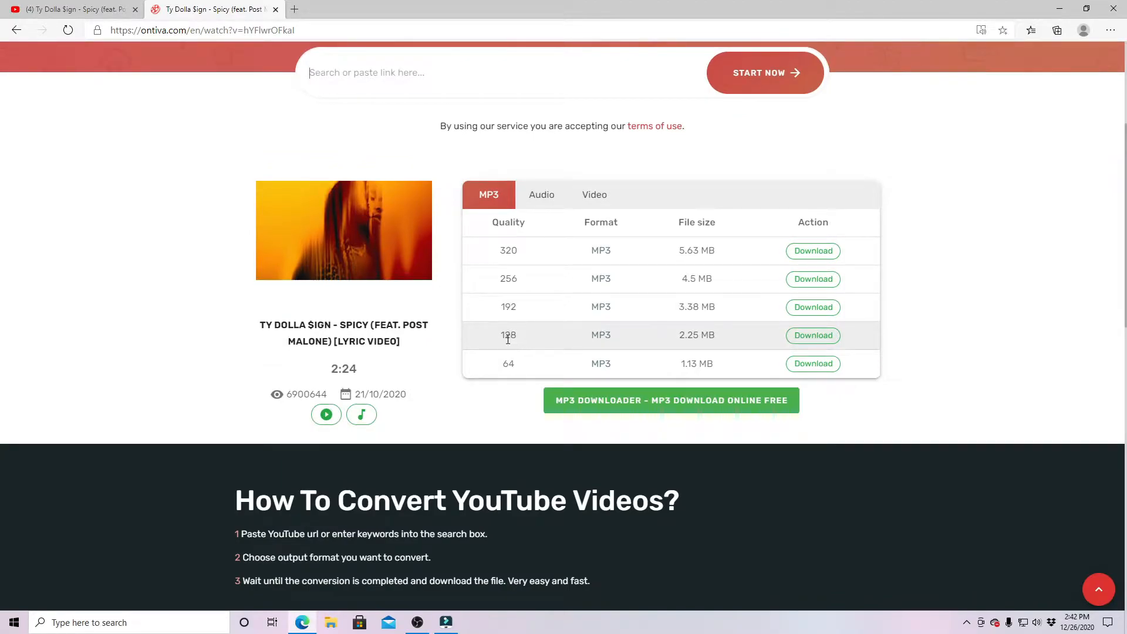
- View the download options for the 128 quality MP3, close them and return to the video's tab
click(811, 336)
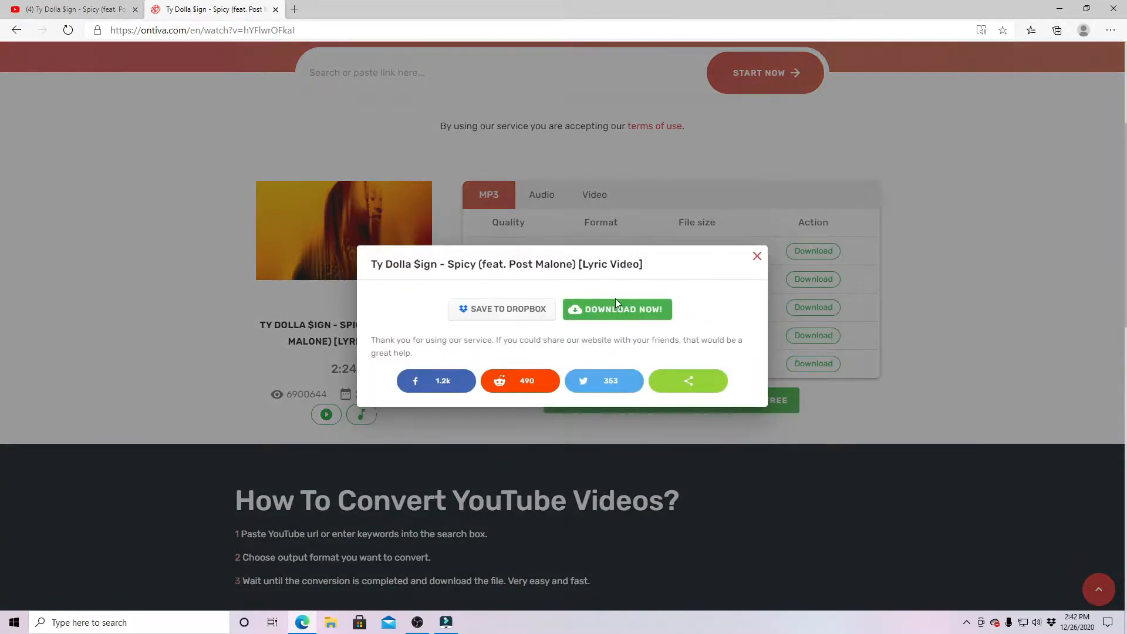
click(757, 256)
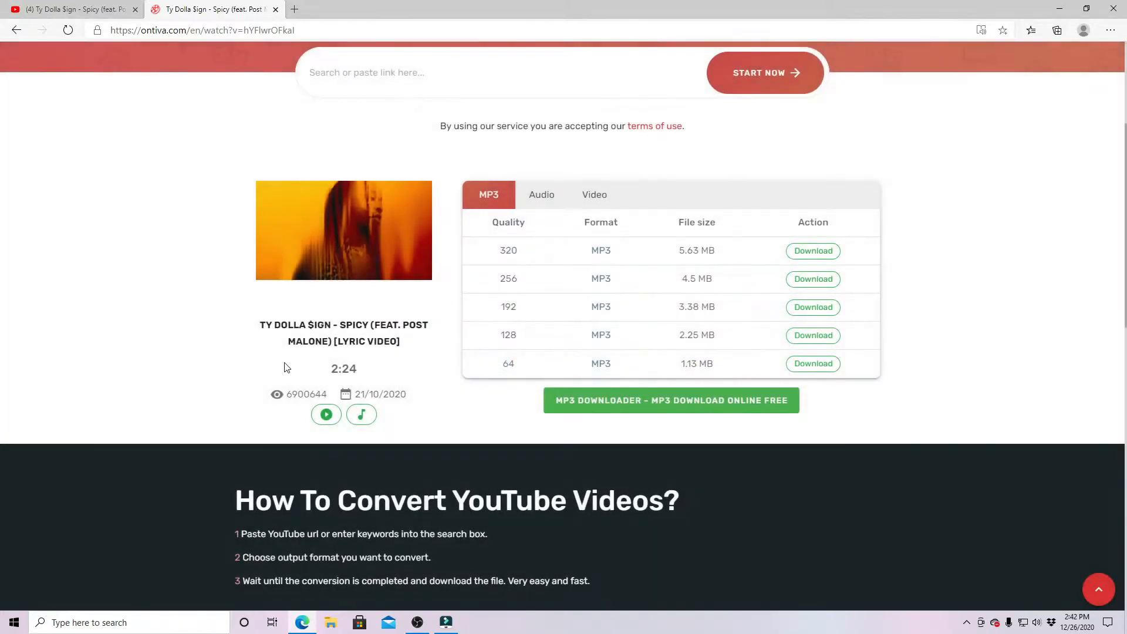
click(67, 10)
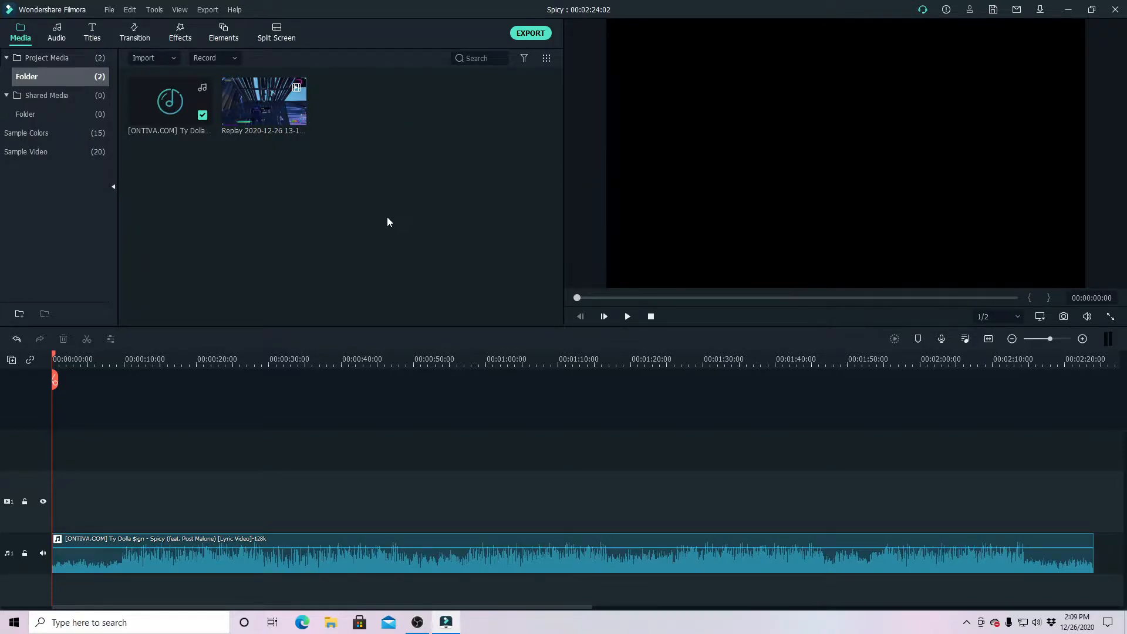
- In Wondershare Filmora, place the Replay clip at the start of the video track, matching the project to 1920 x 1080 60fps
drag(240, 104, 56, 513)
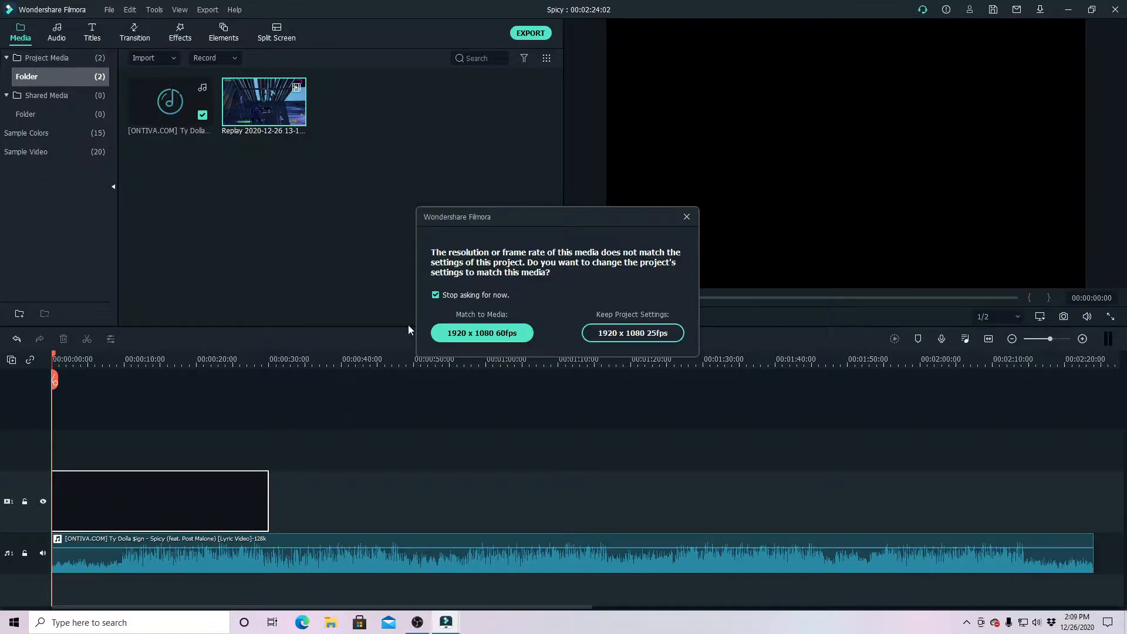
click(473, 332)
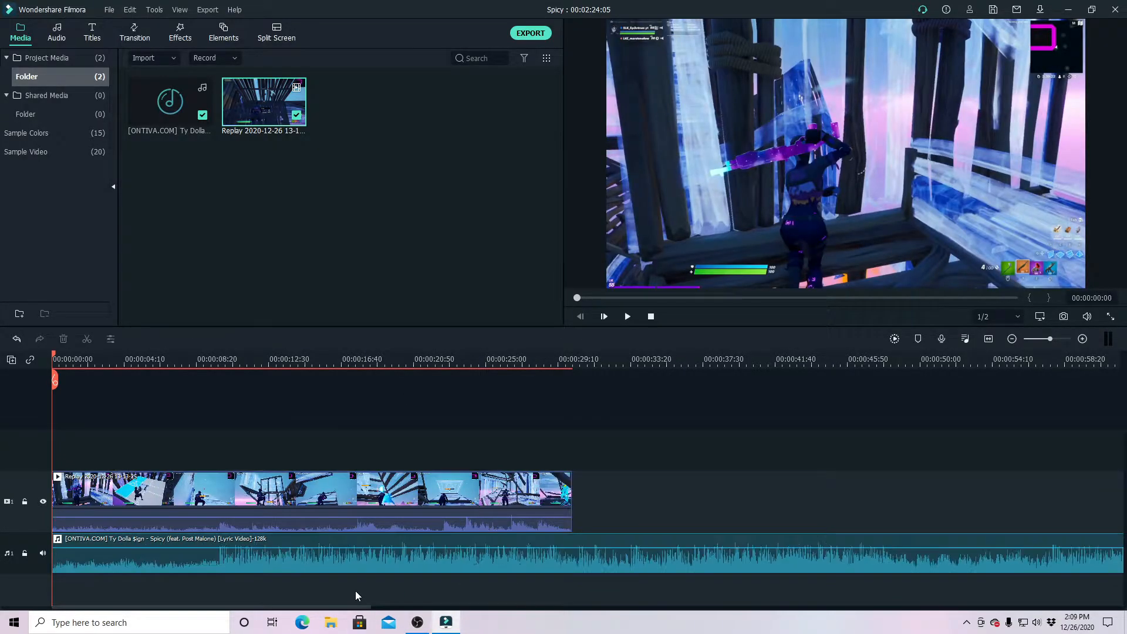
- Play through the gameplay clip with the music track silenced, and restore the music volume
drag(383, 545, 399, 575)
key(space)
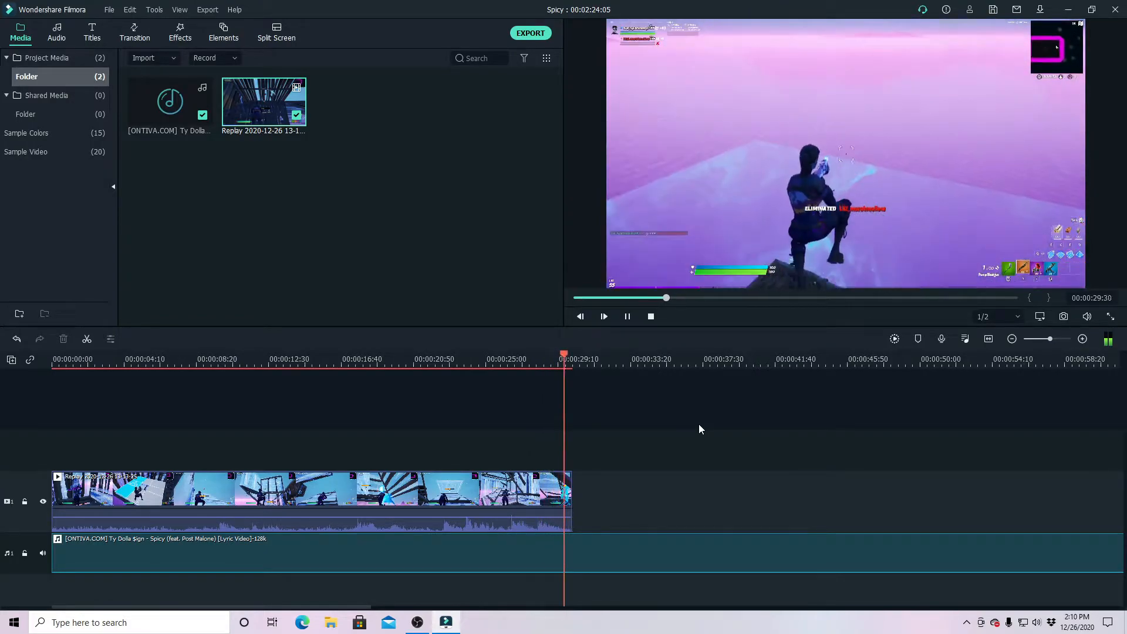
key(space)
drag(538, 572, 544, 546)
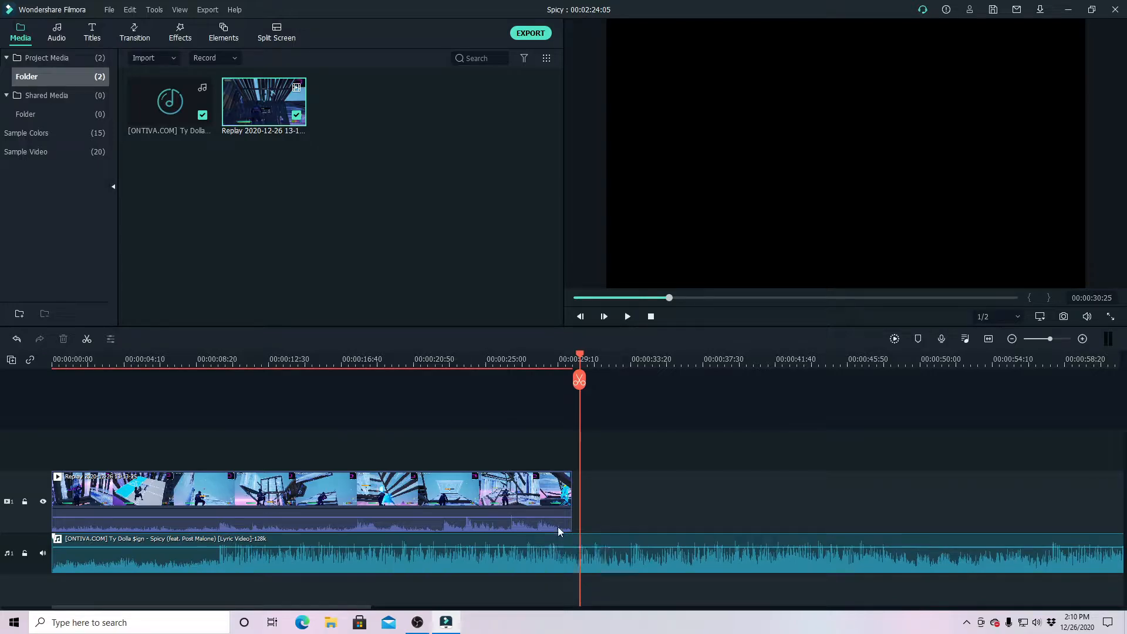
- Replay the final elimination up to 00:00:28:19 and scan back through the gameplay clip to 00:00:16:13
drag(529, 368, 501, 365)
key(space)
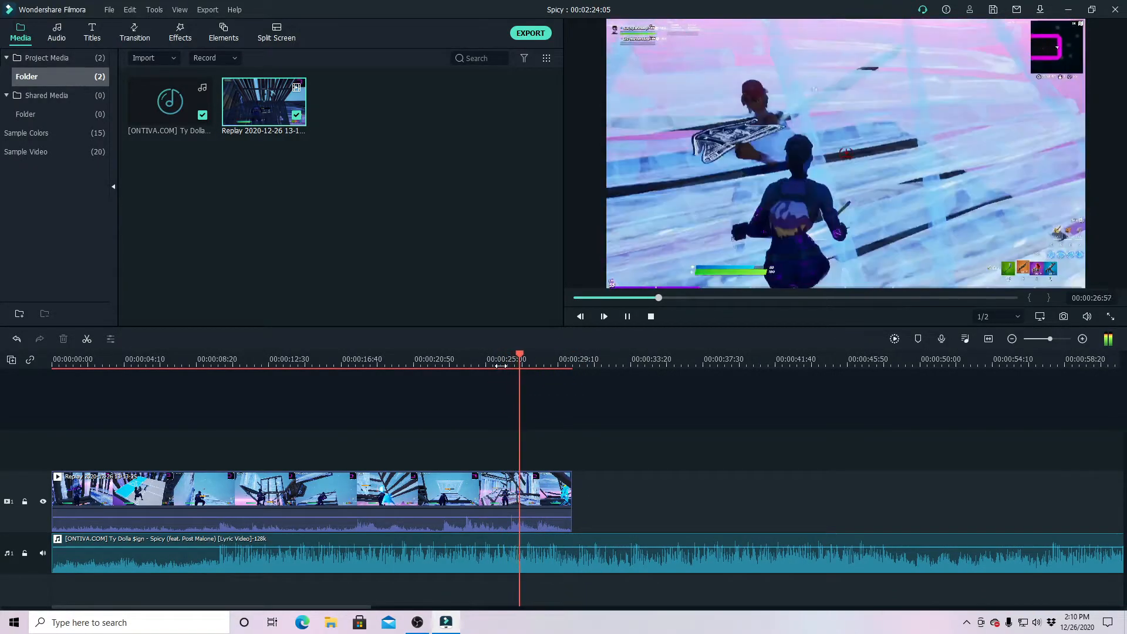
key(space)
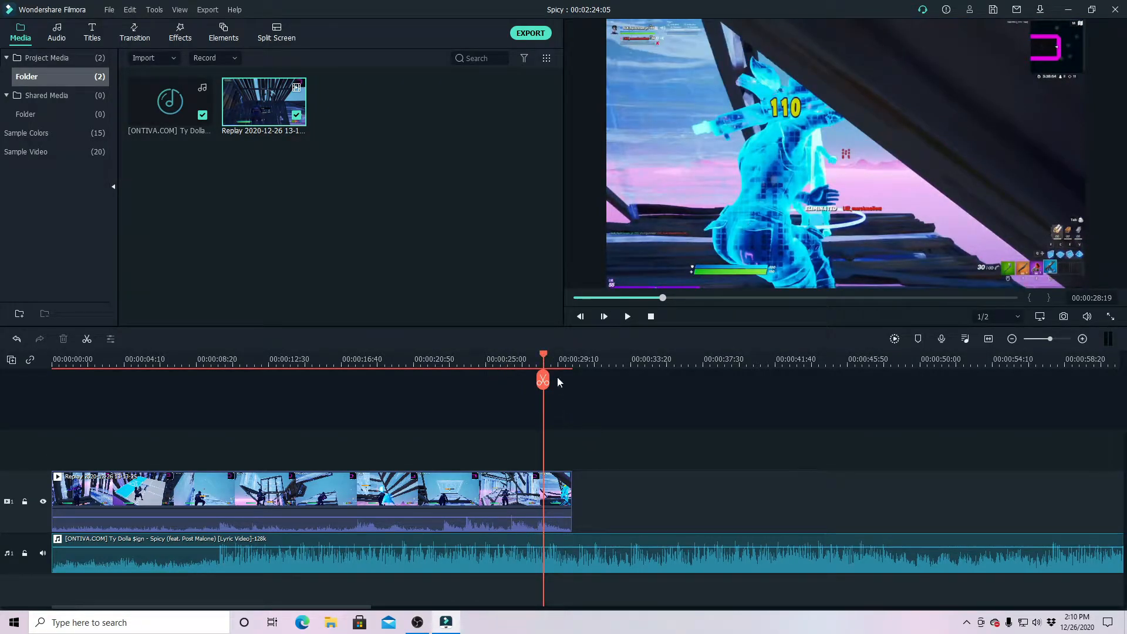
drag(544, 356, 416, 371)
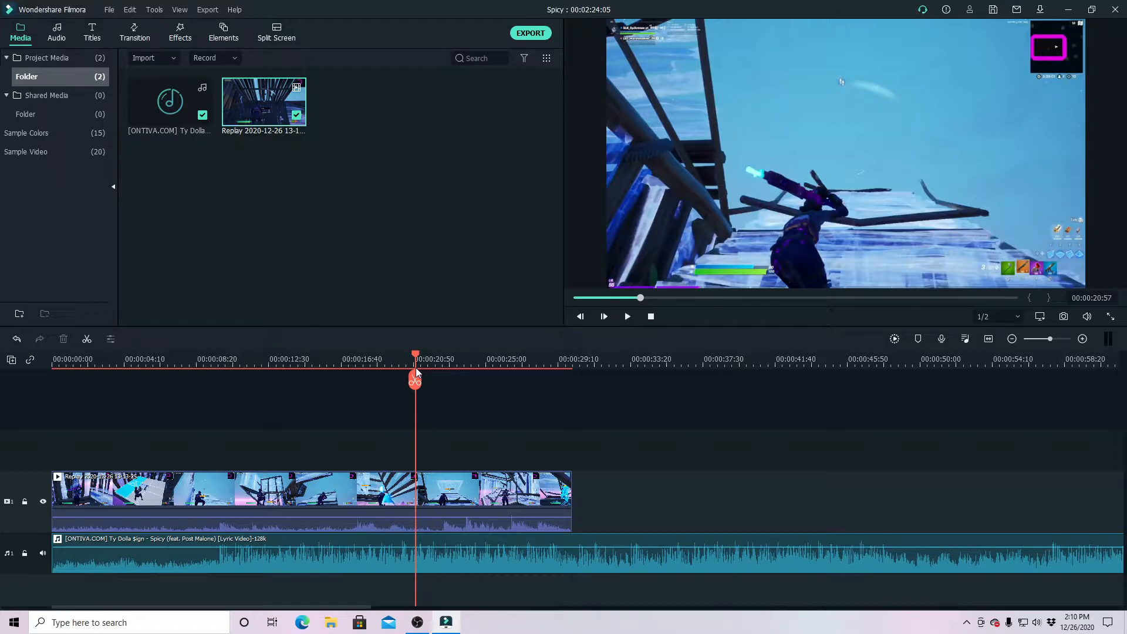
click(431, 484)
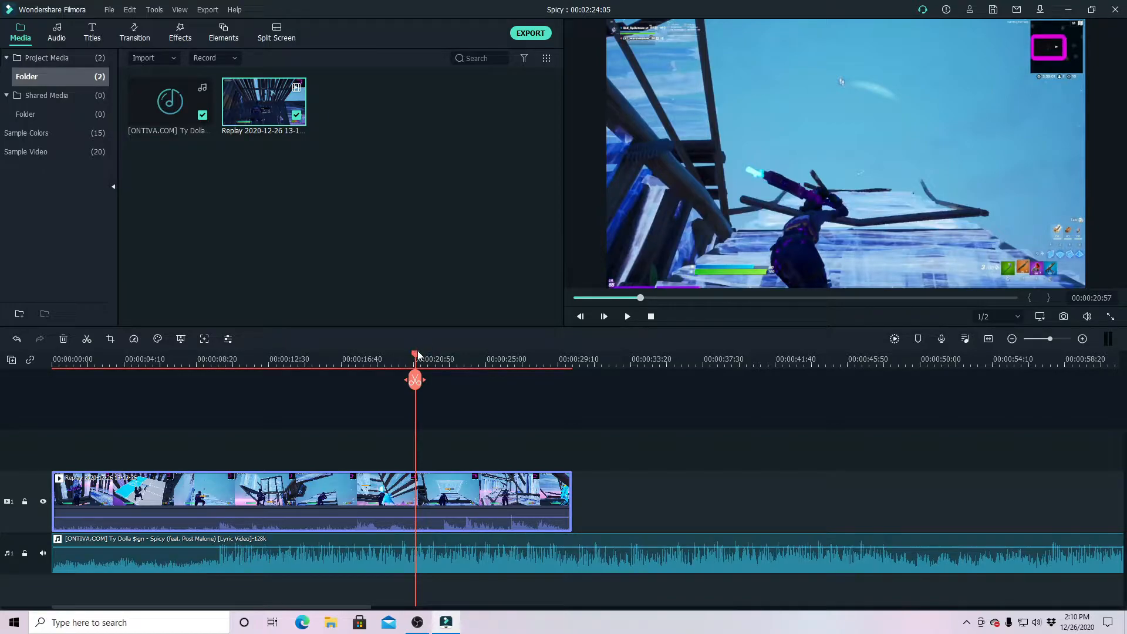
drag(415, 358, 332, 359)
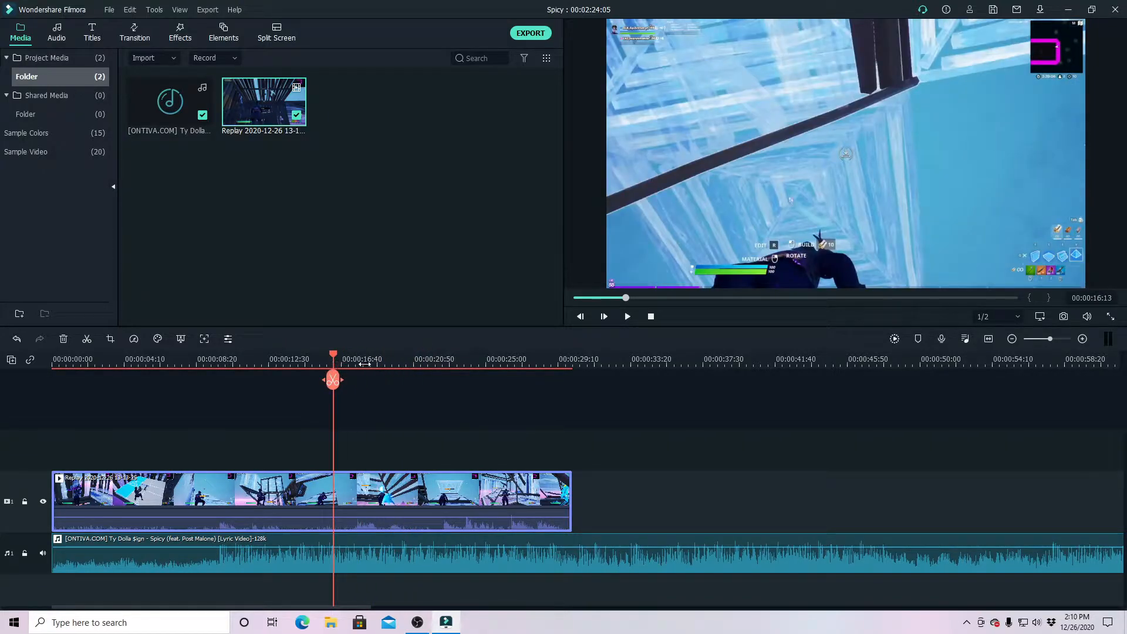
- With the music silenced, split the gameplay clip at 00:00:20:56, delete its first part and restore the music volume
drag(489, 547, 491, 591)
key(space)
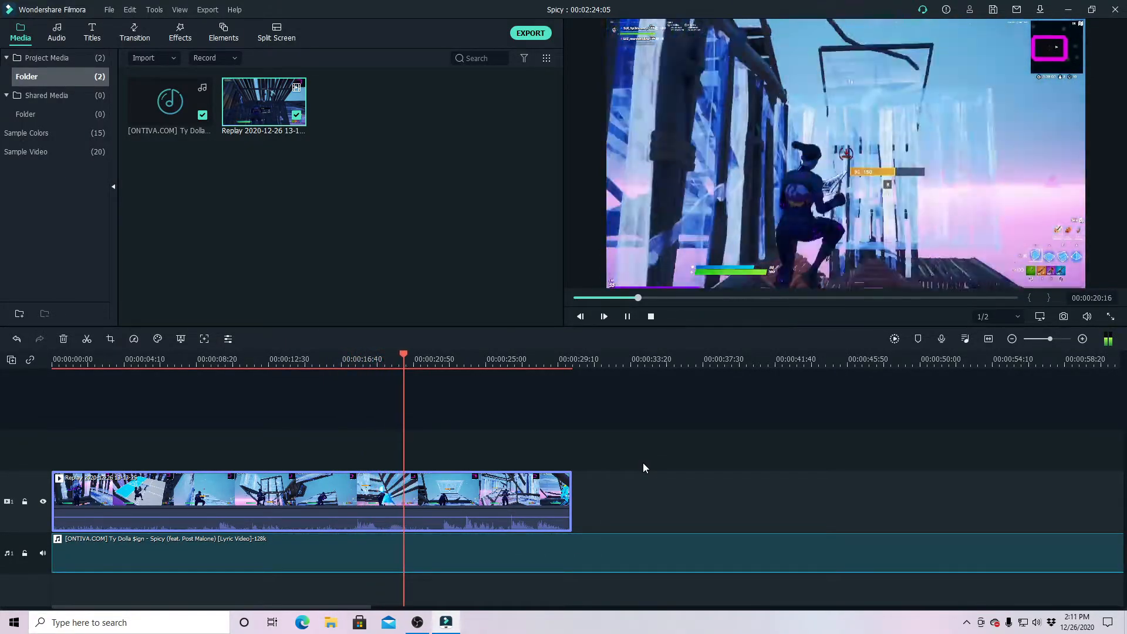
key(space)
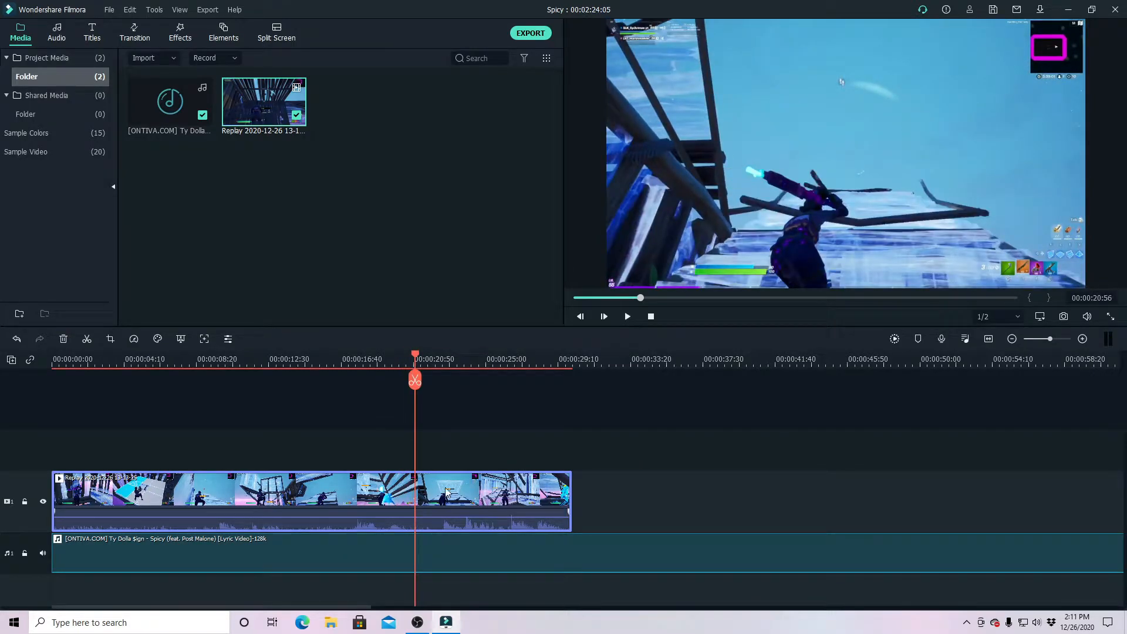
click(414, 381)
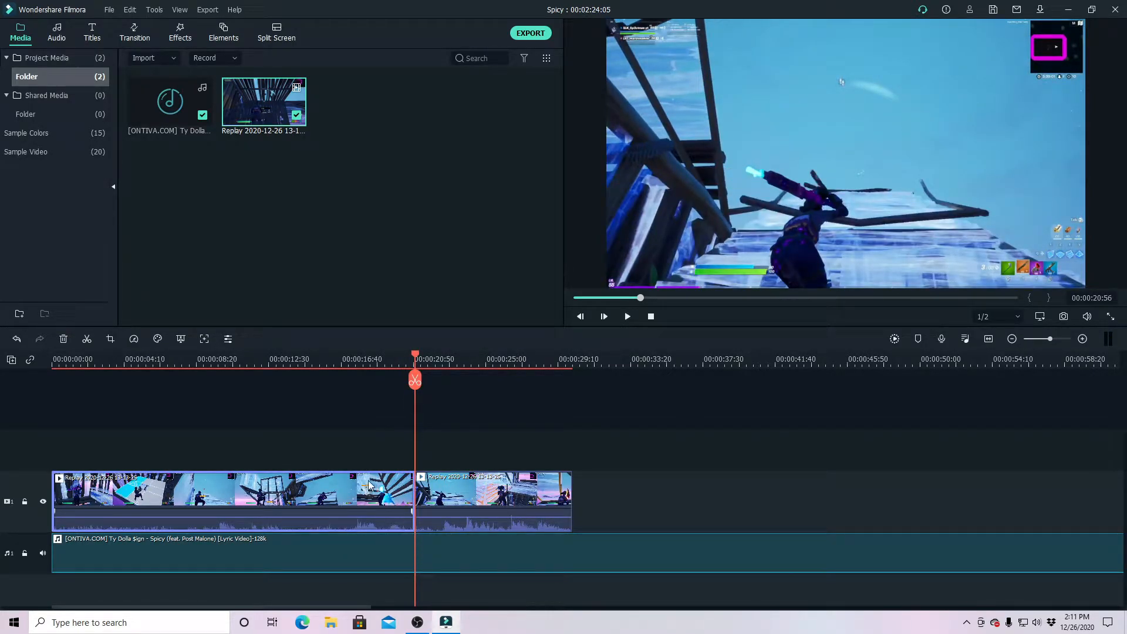
key(Delete)
drag(243, 570, 258, 552)
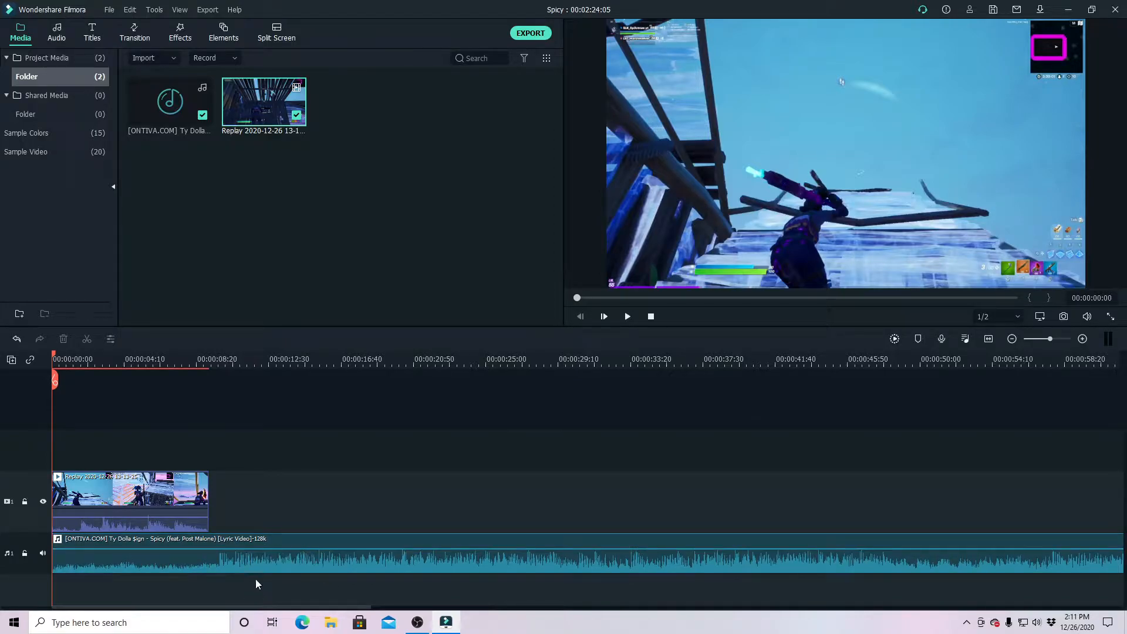
- Move the gameplay clip aside to about 00:00:37:30 and mark the music at 00:00:09:41, where the beat drops
drag(93, 485, 739, 485)
key(space)
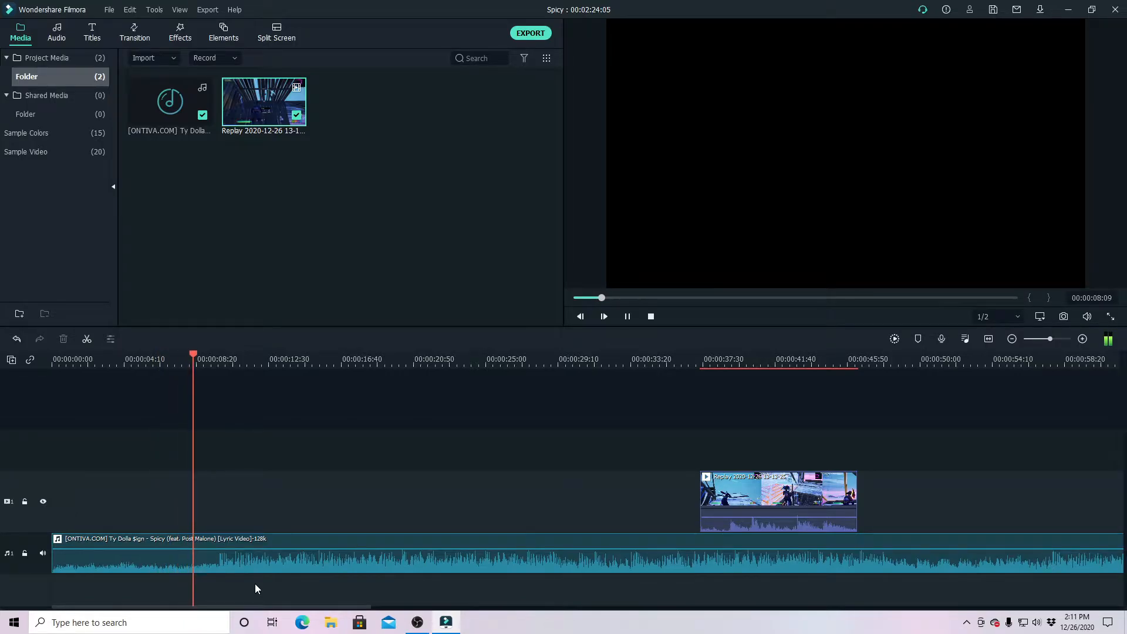
key(space)
drag(229, 356, 202, 356)
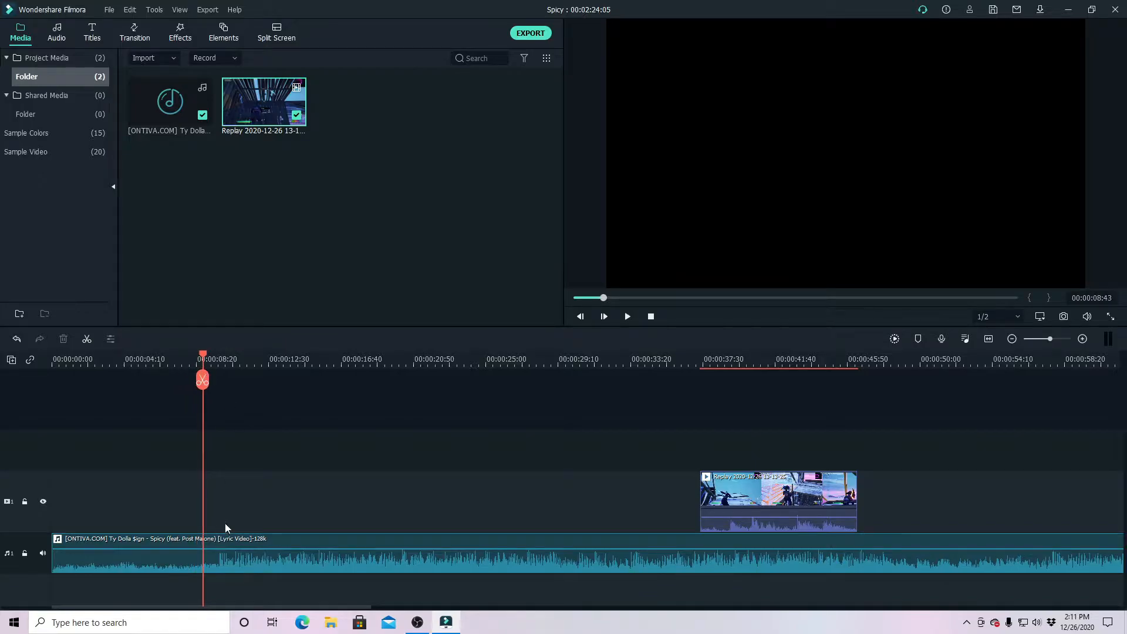
key(space)
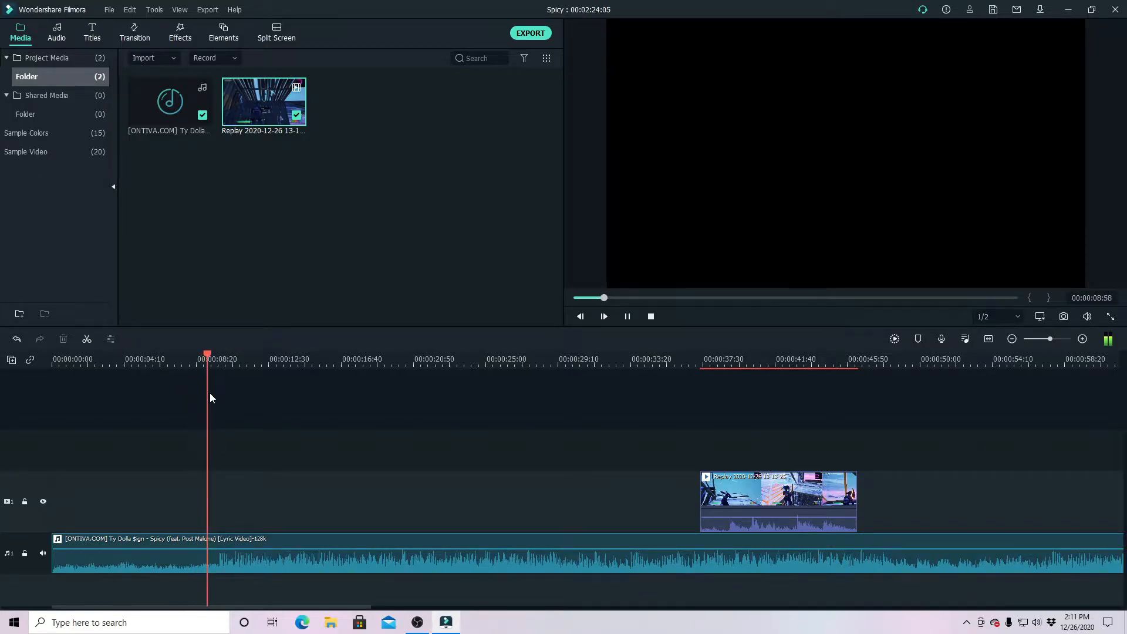
click(237, 566)
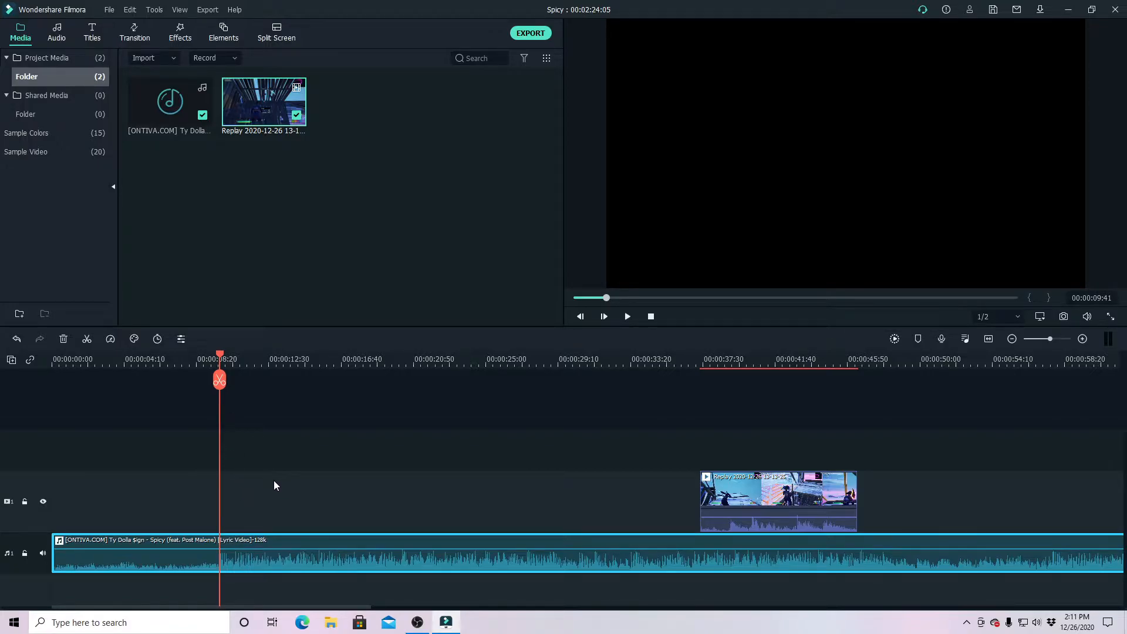
key(m)
click(235, 361)
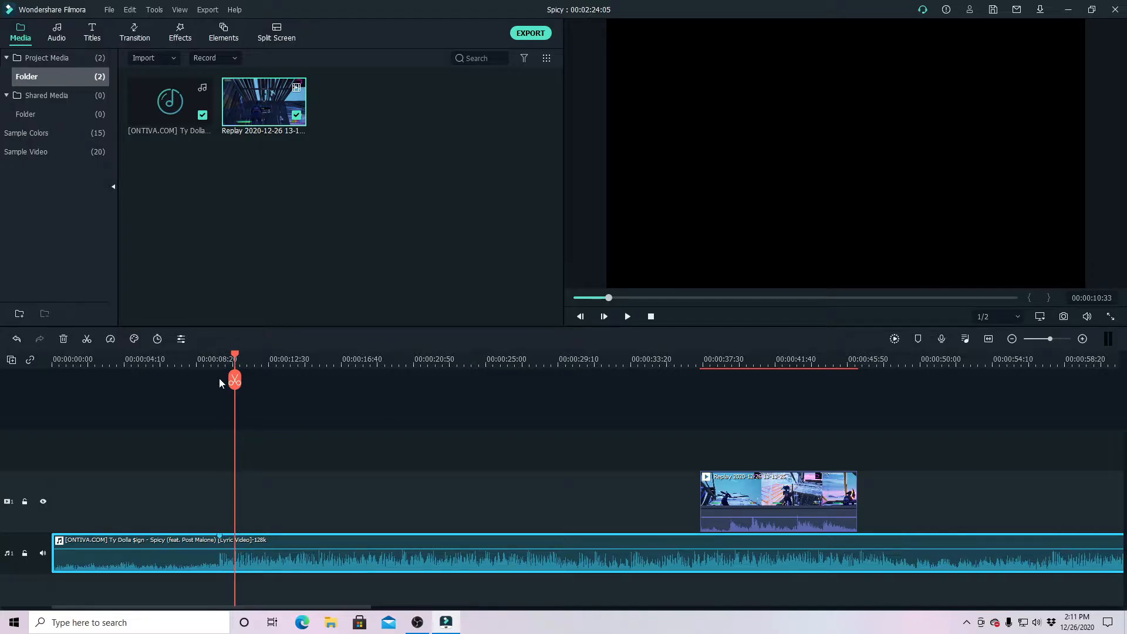
drag(233, 352, 138, 354)
- Move the gameplay clip back to about 00:00:12 and split it at 00:00:19:24, the frame where the final shot is fired
drag(747, 501, 312, 492)
drag(140, 358, 380, 361)
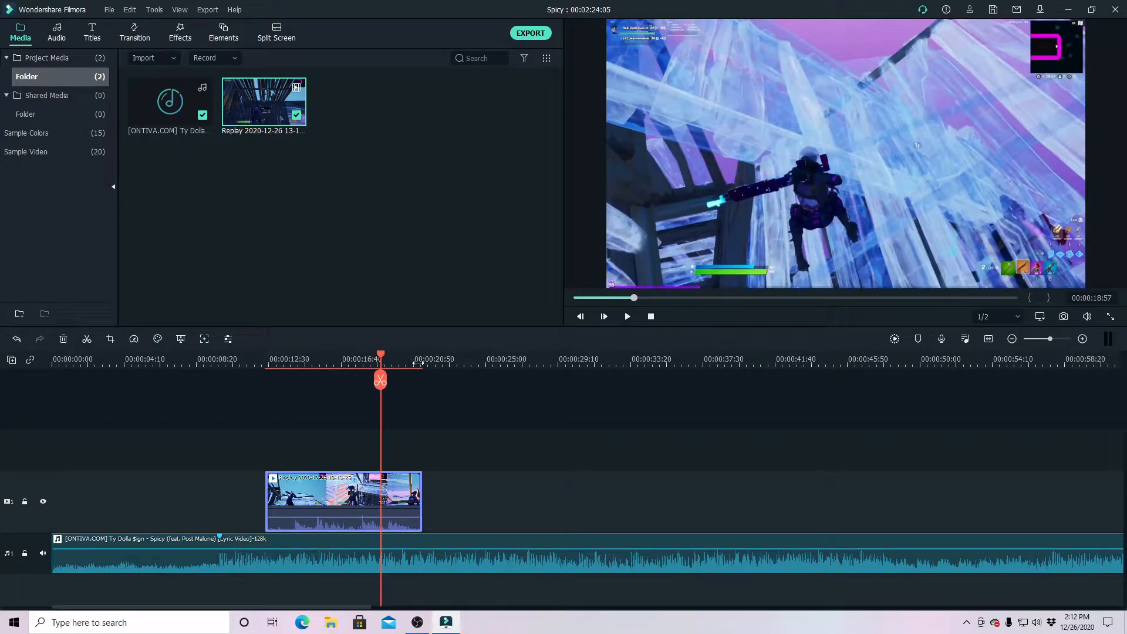
key(Right)
key(Right)
key(Right)
key(Right)
key(Right)
key(Right)
key(Right)
key(Right)
key(Right)
key(Right)
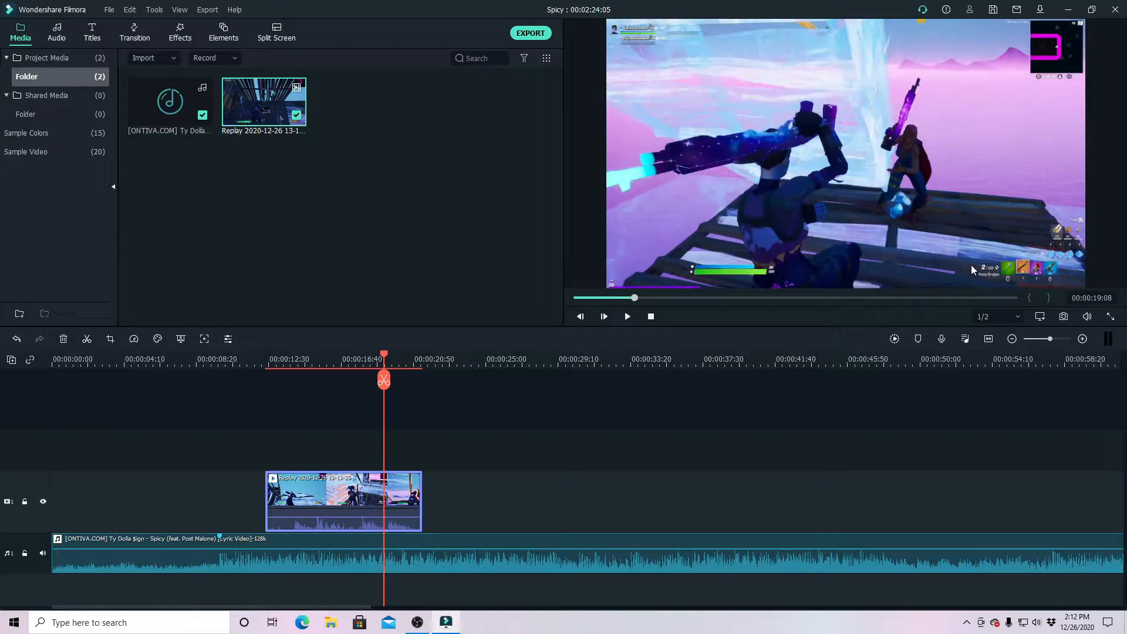
key(Right)
key(Right)
key(Right)
key(Right)
key(Right)
key(Right)
key(Right)
key(Right)
key(Right)
key(Right)
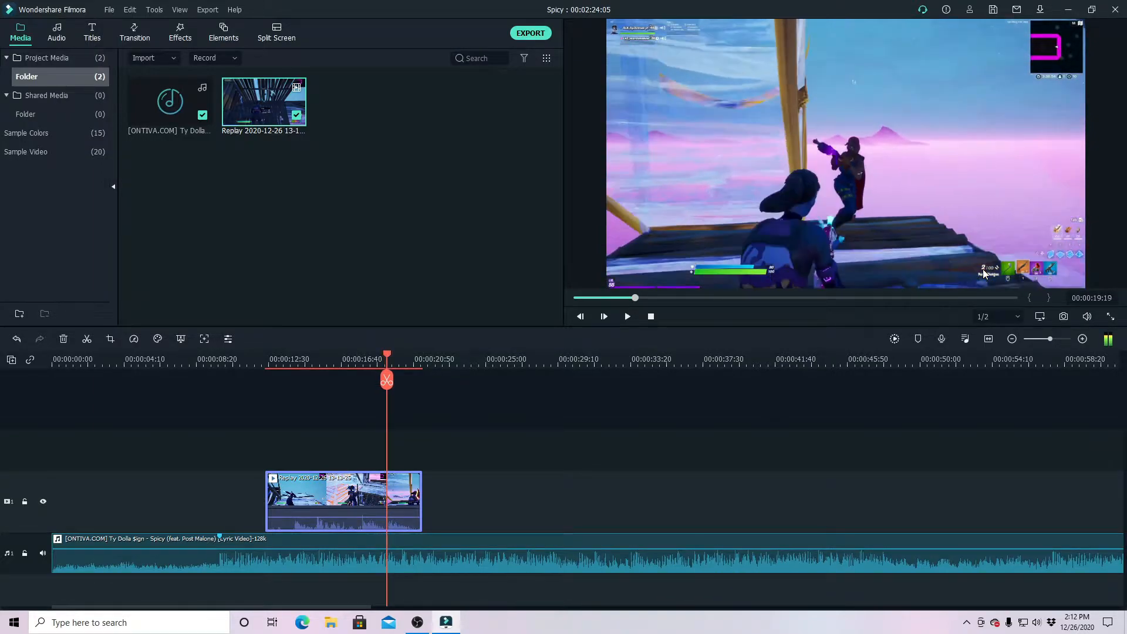
key(Right)
key(Left)
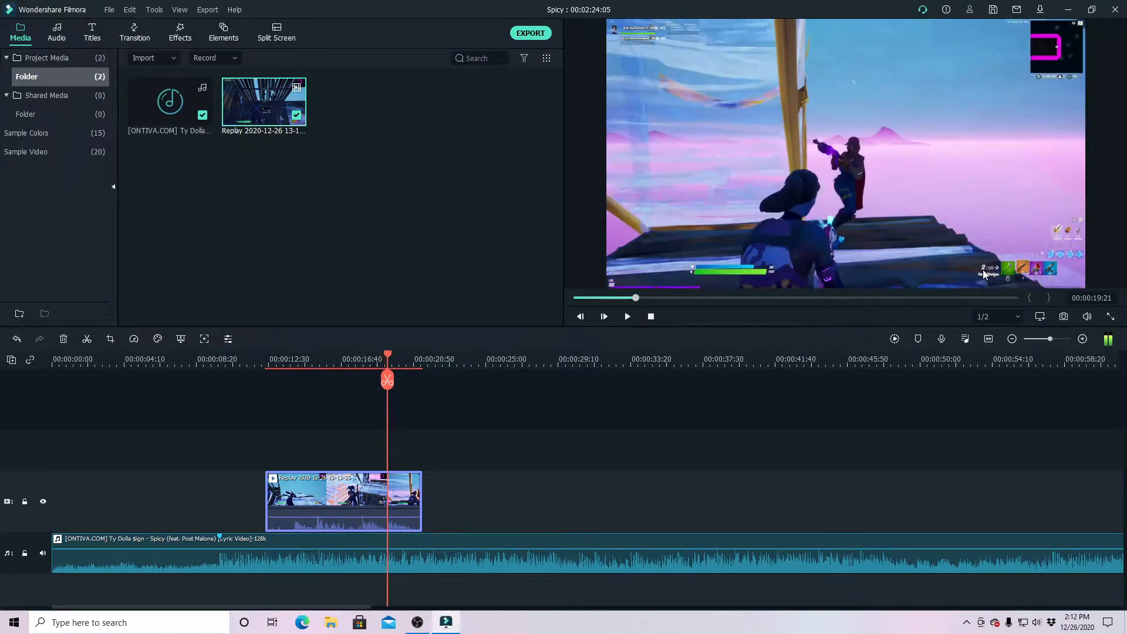
key(Right)
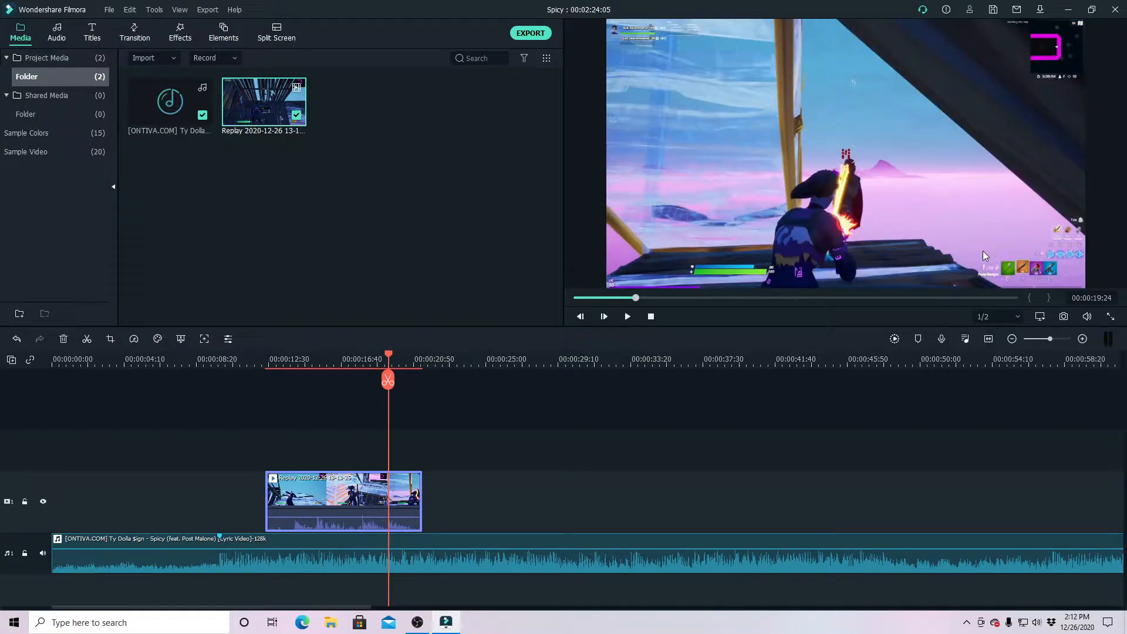
click(387, 380)
- Move both gameplay parts so their split point meets the beat marker at 00:00:09:41, and play the result from 00:00:02:46
drag(335, 504, 163, 483)
drag(398, 480, 242, 502)
click(105, 356)
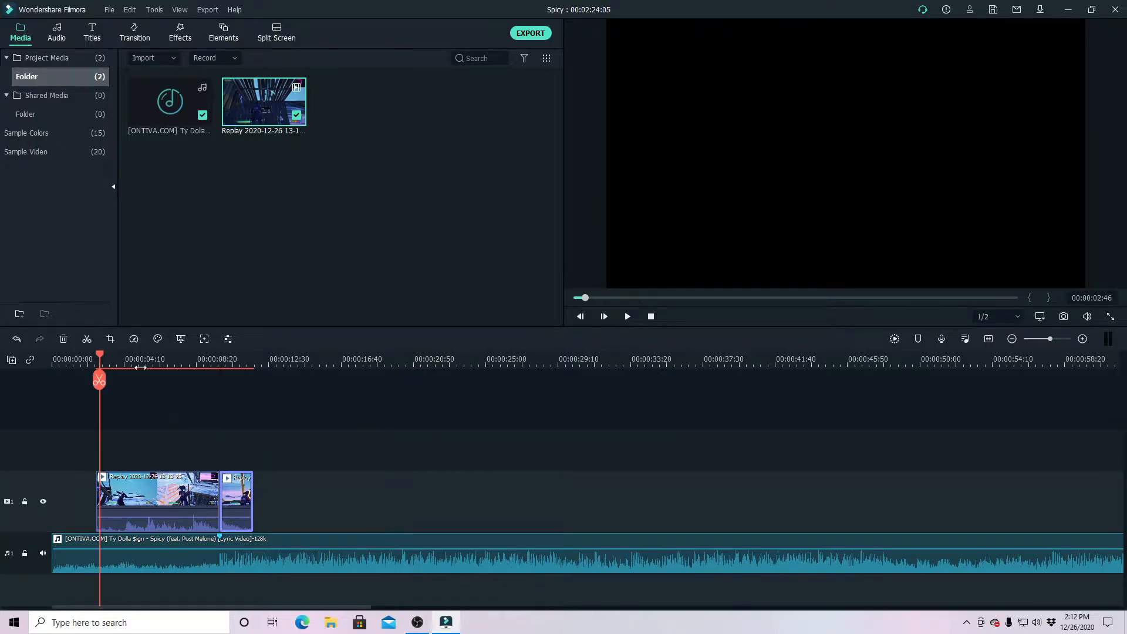
key(space)
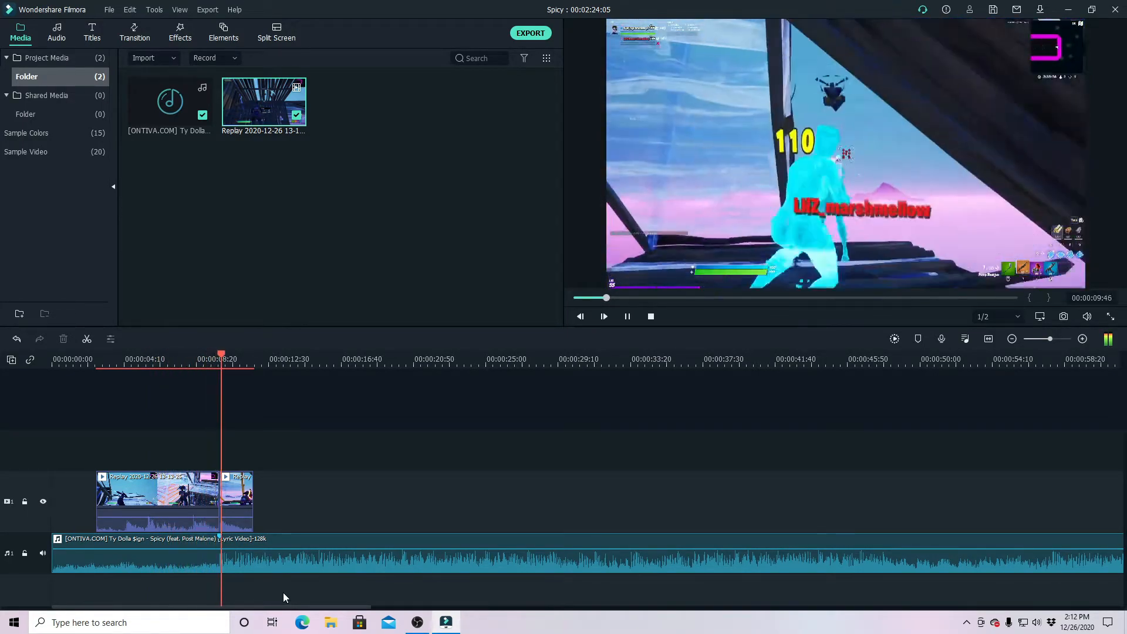
key(space)
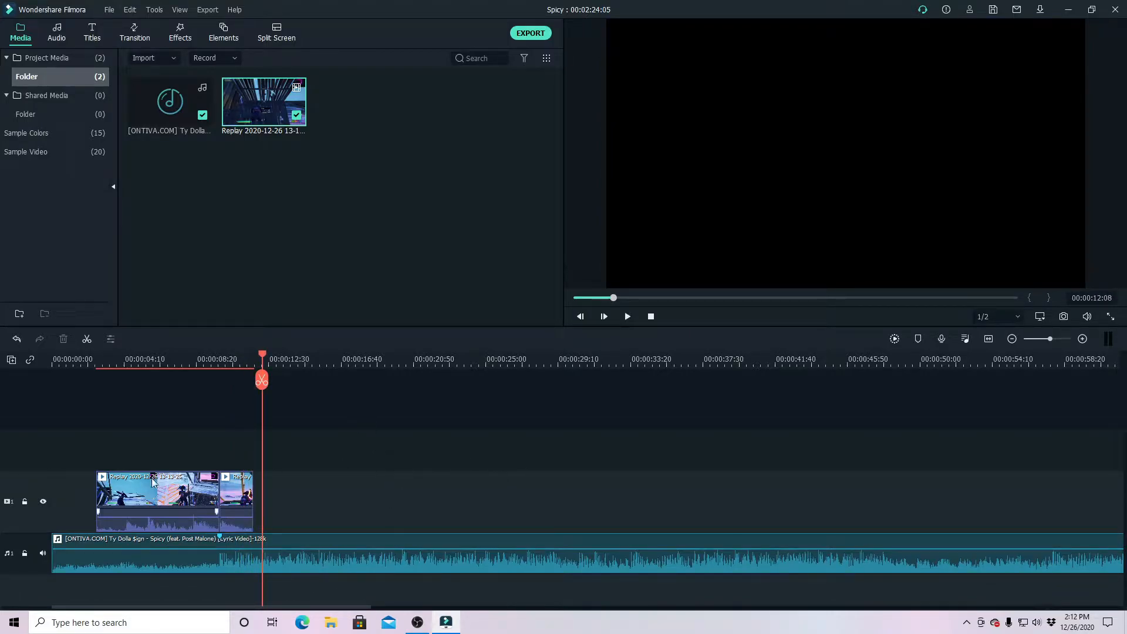
- Review the synced shot at the beat marker by scanning both parts and replaying from 00:00:07:56 to 00:00:10:18
drag(265, 350, 220, 365)
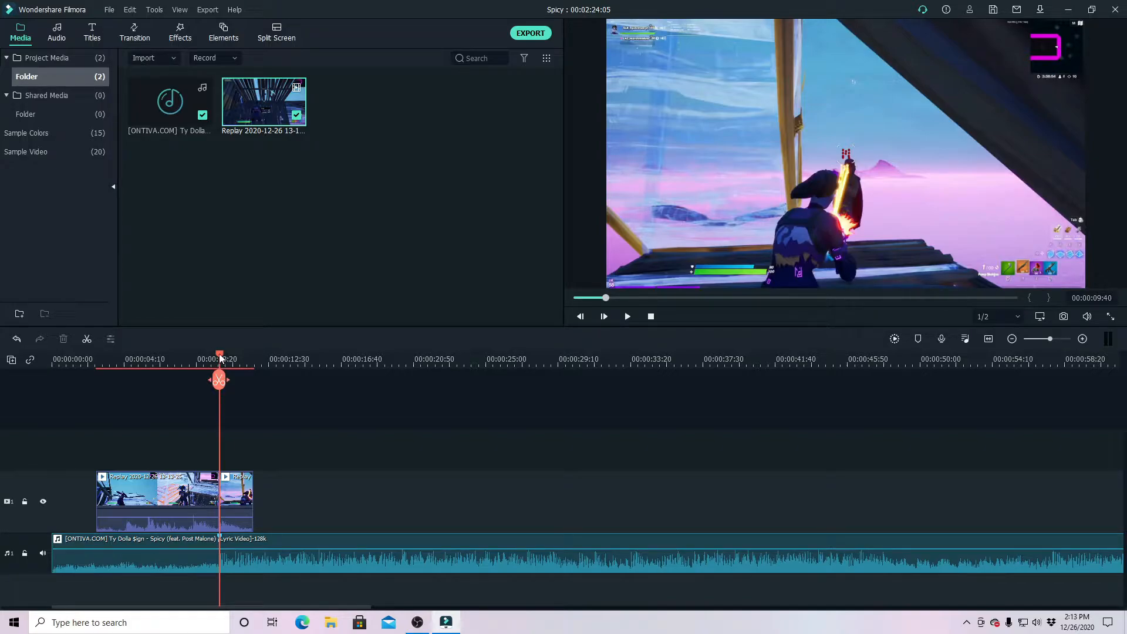
drag(219, 354, 97, 356)
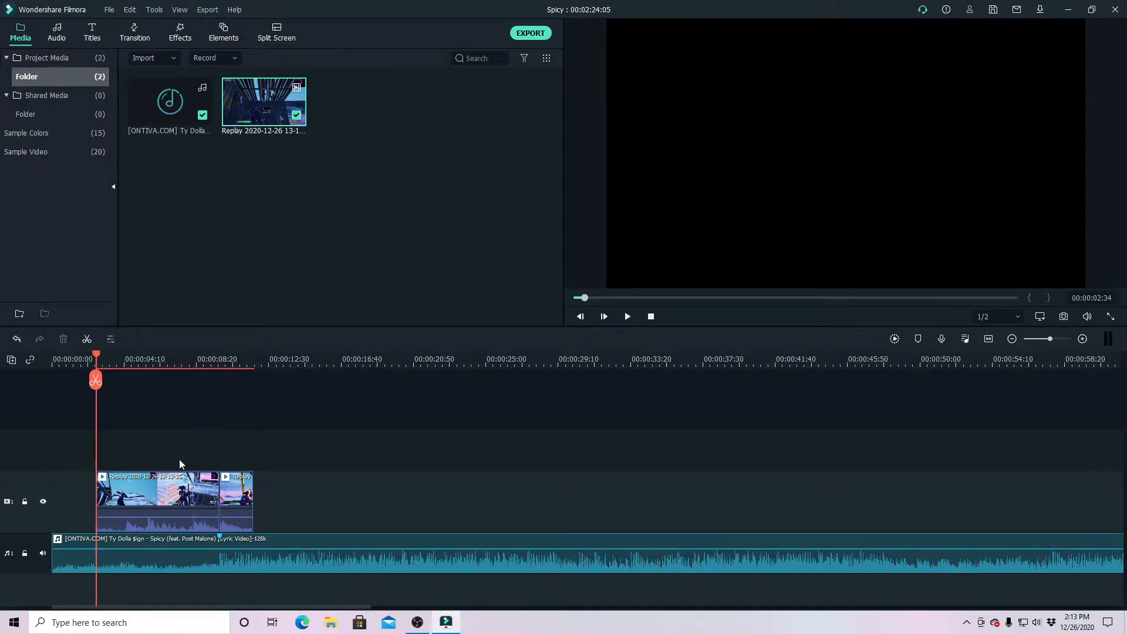
drag(97, 356, 188, 357)
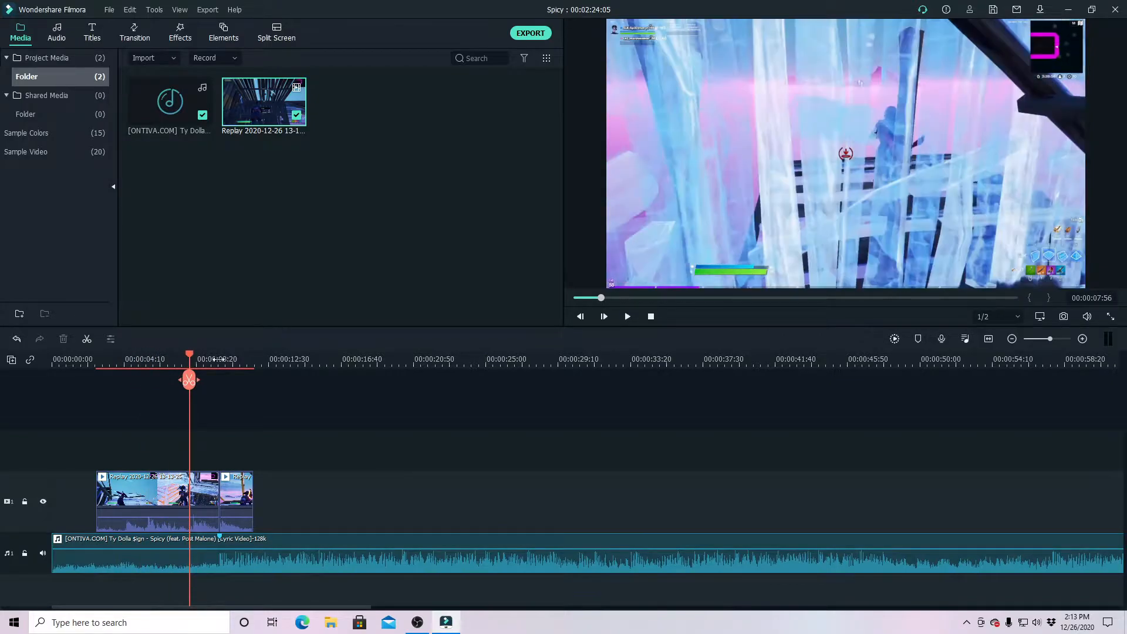
key(space)
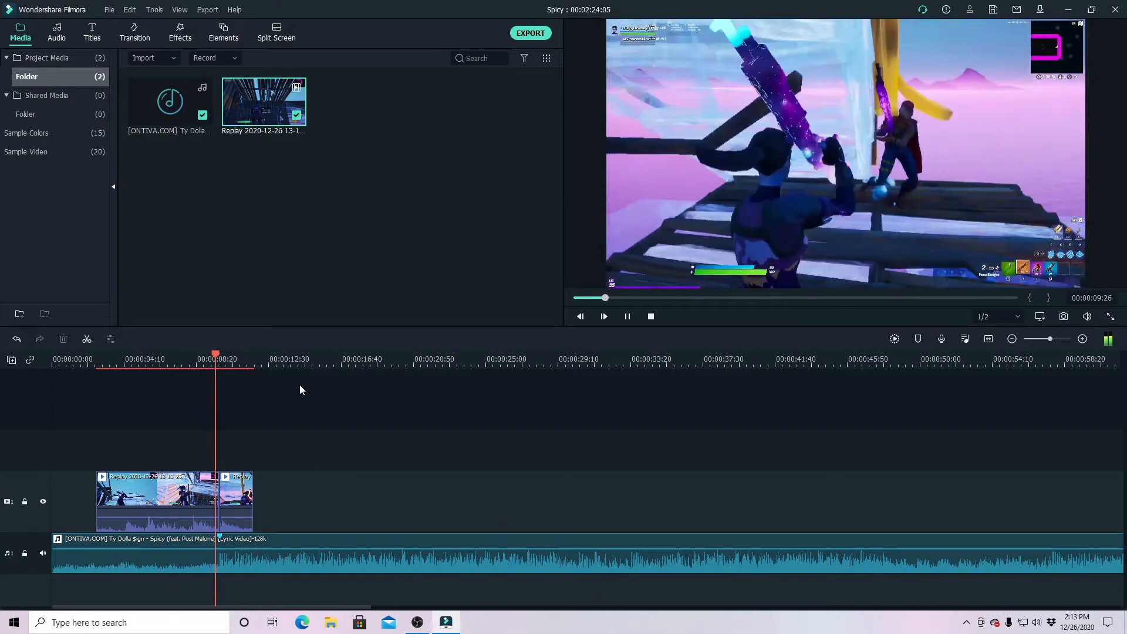
key(space)
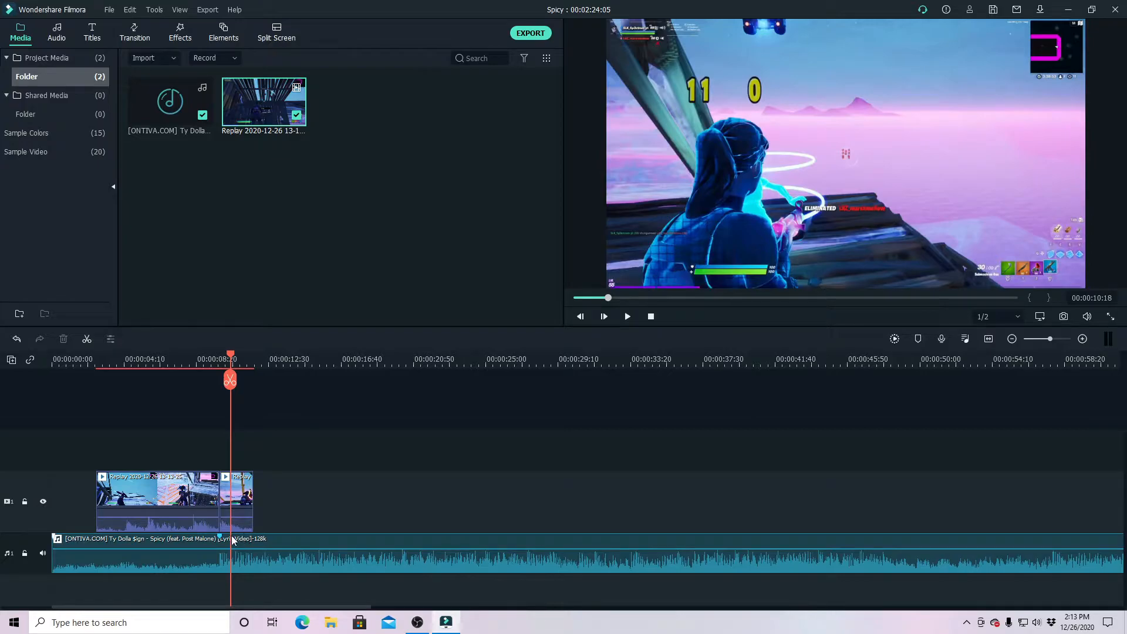
drag(230, 358, 253, 360)
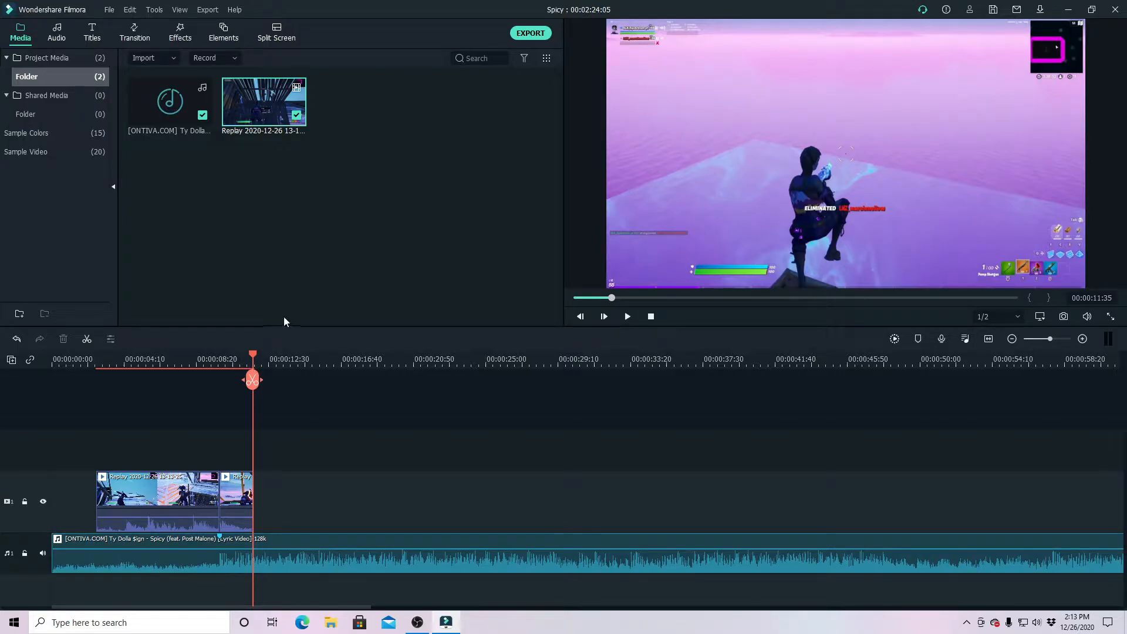
- Split the second gameplay part at 00:00:09:50, a few frames after the shot lands on the beat
drag(254, 356, 219, 368)
key(Right)
key(Right)
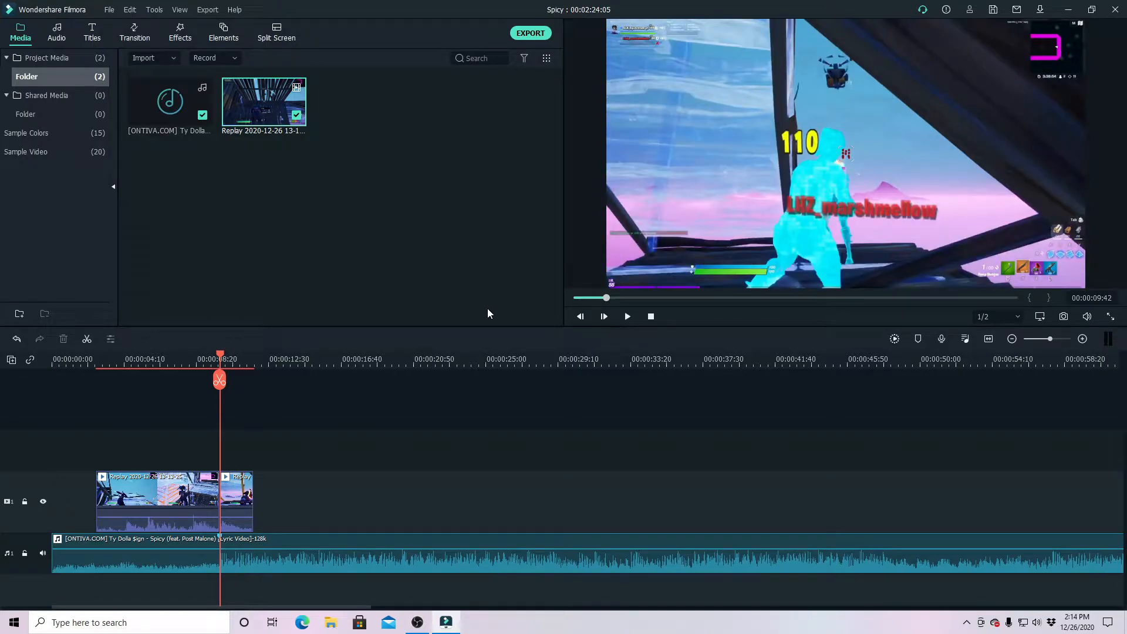
key(Left)
key(Right)
key(Right)
key(Right)
key(Right)
mouse_move(220, 355)
mouse_down()
mouse_move(235, 356)
mouse_move(222, 355)
mouse_up()
click(243, 480)
click(223, 384)
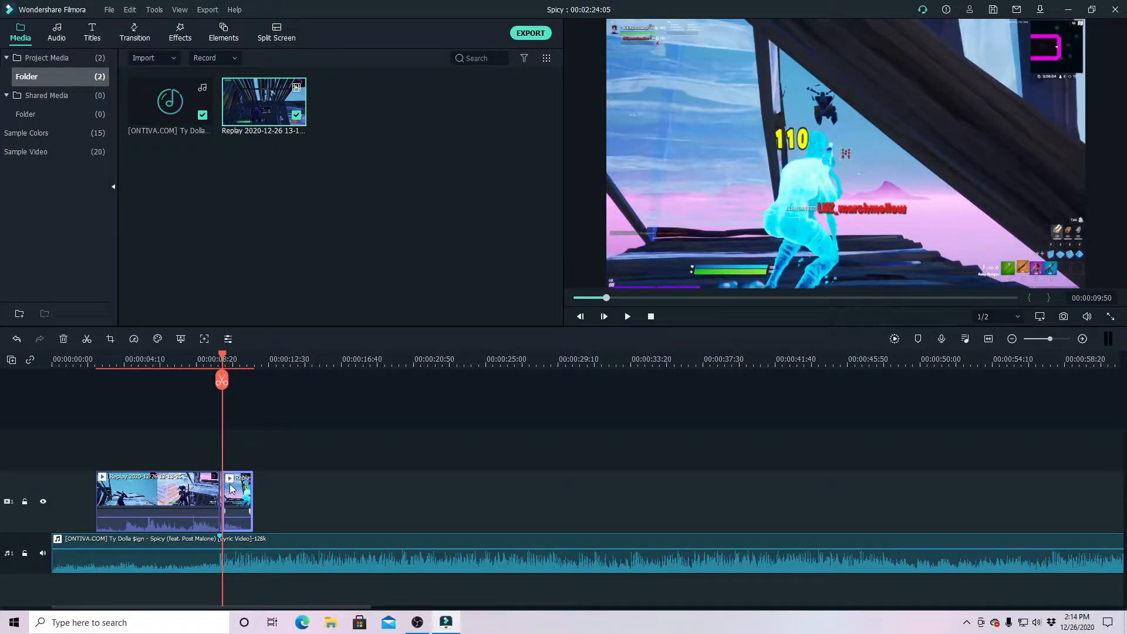
- Split the elimination part at 00:00:10:55 and move its last piece away to about 00:00:17:40
drag(222, 355, 243, 351)
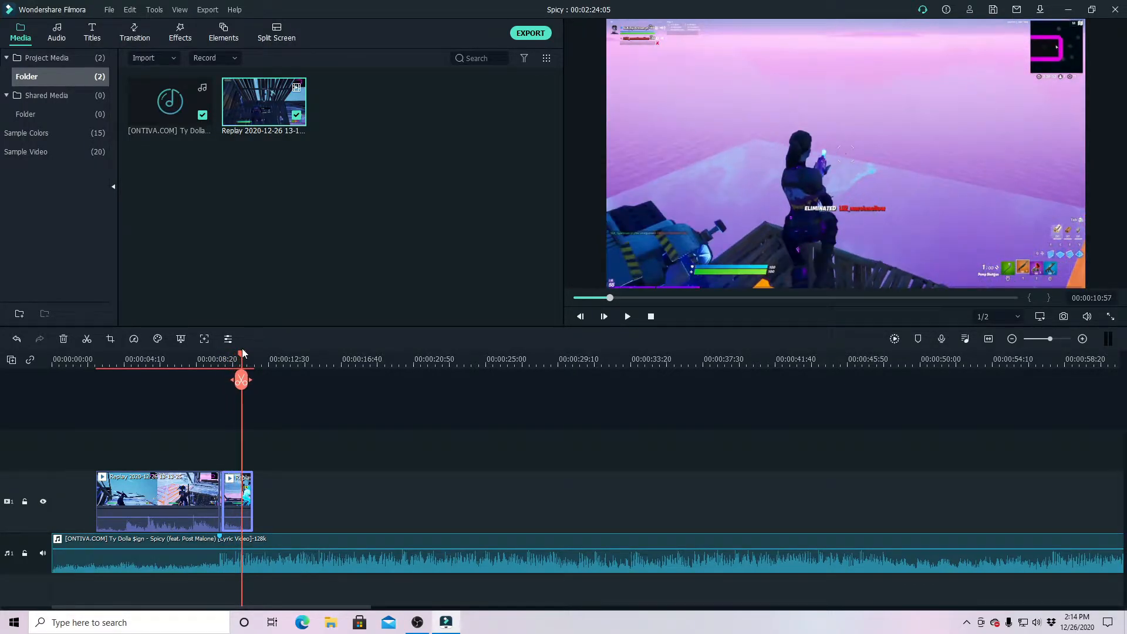
drag(241, 349, 241, 352)
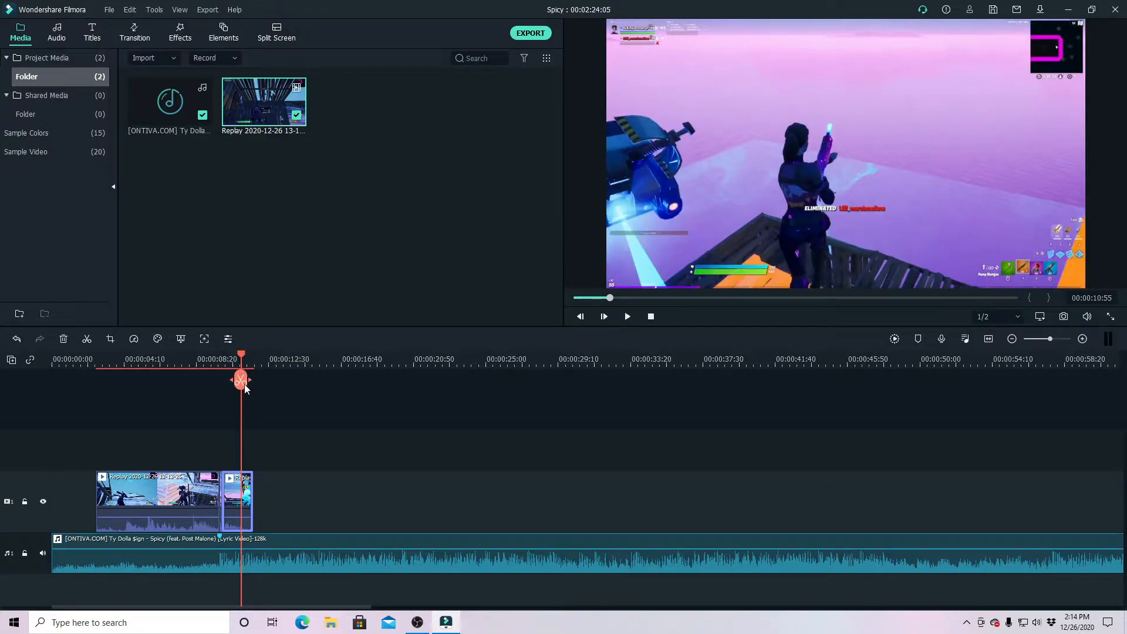
click(243, 379)
drag(247, 496, 313, 487)
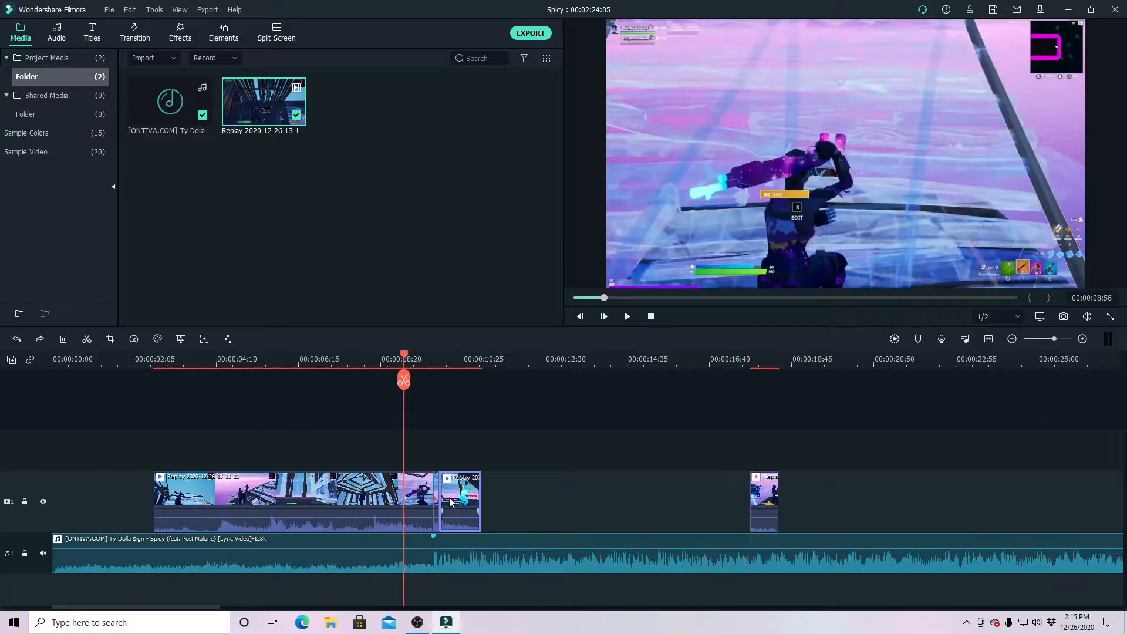
- Detach the audio from the elimination piece and from the short piece just before it
right_click(450, 498)
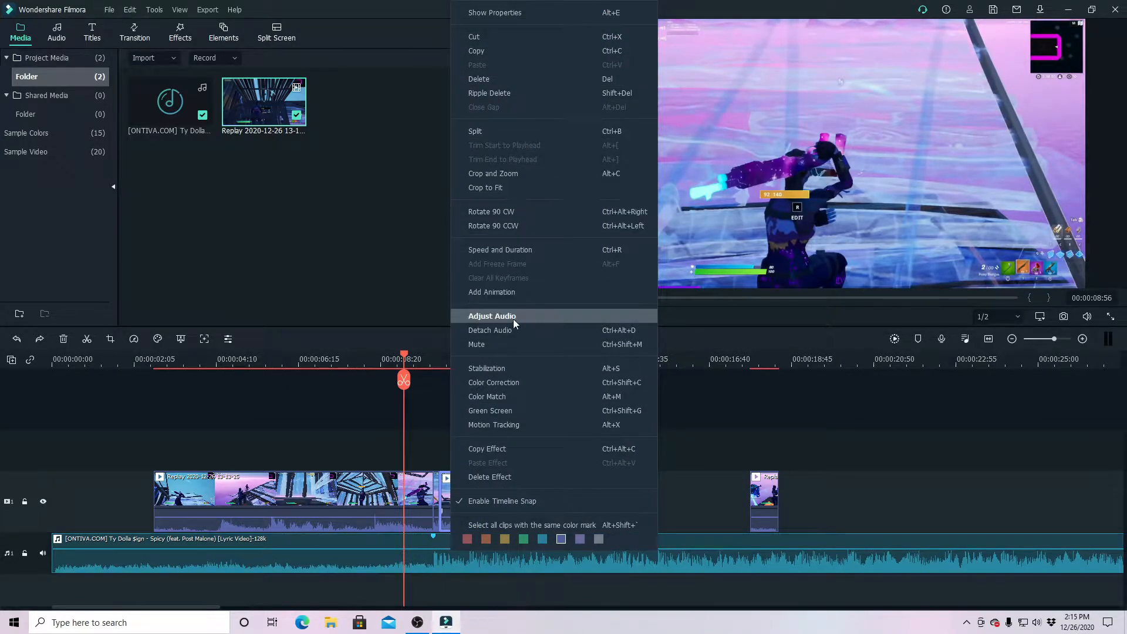
click(499, 329)
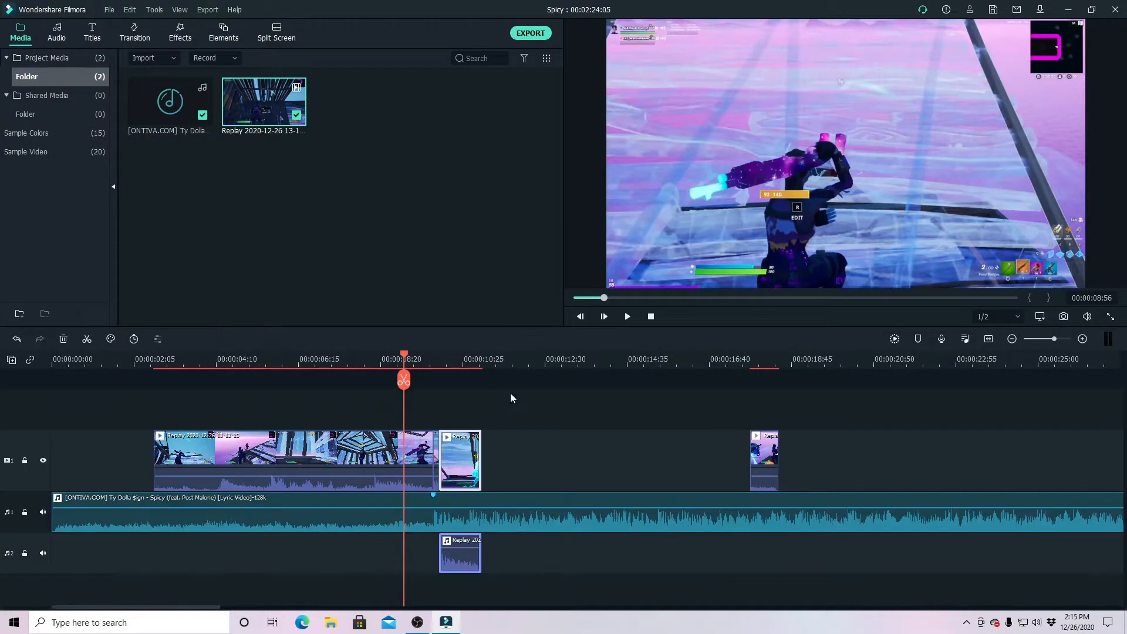
click(524, 559)
click(435, 452)
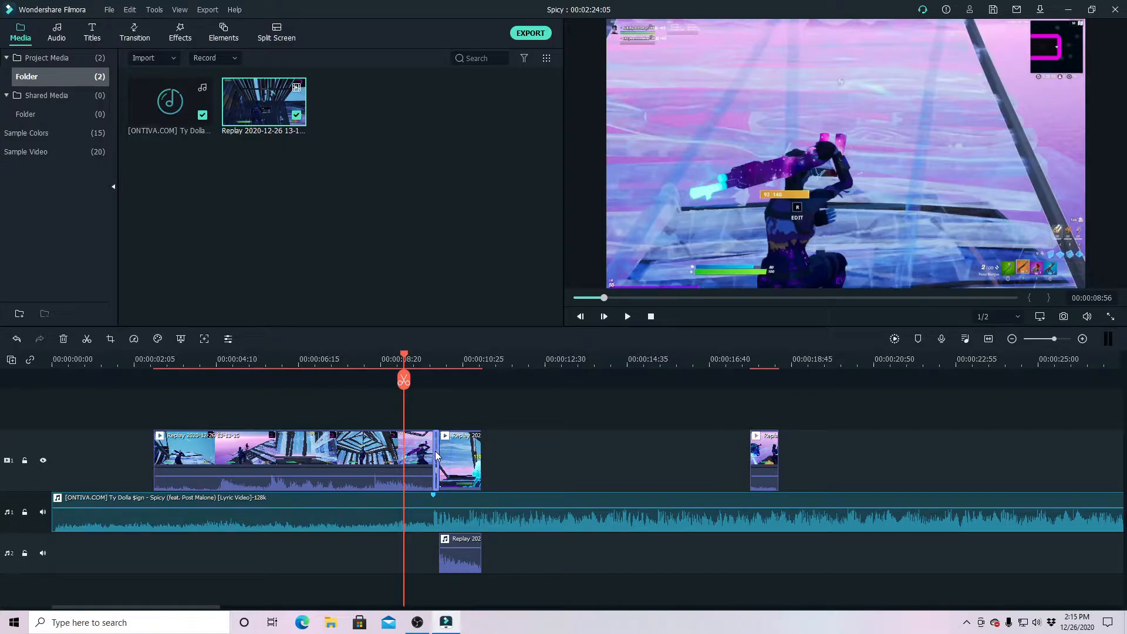
right_click(435, 454)
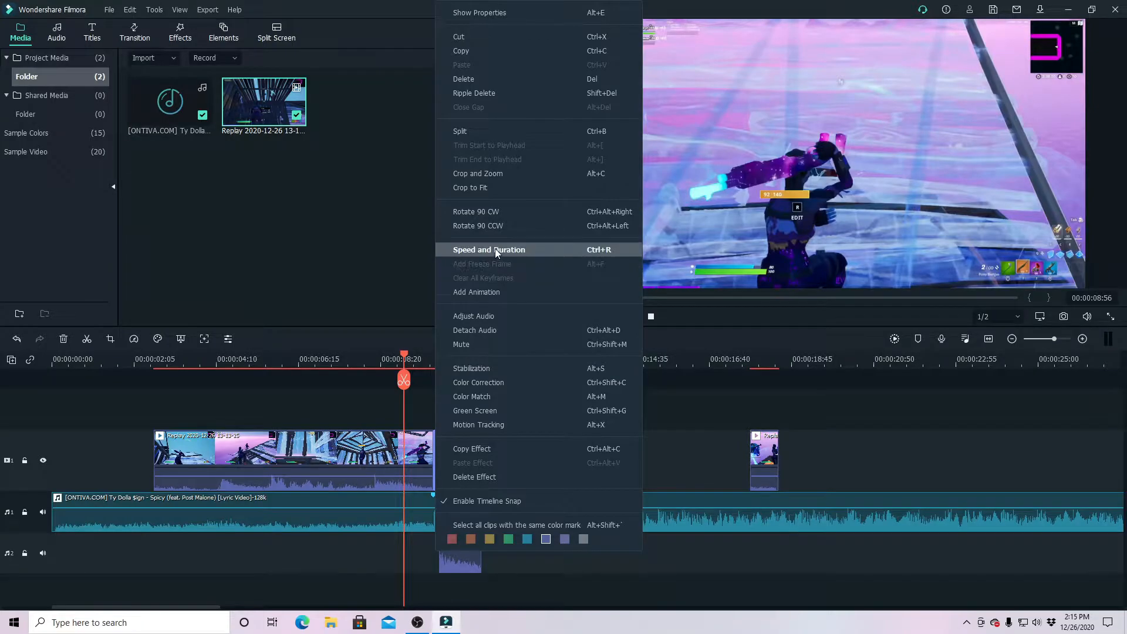
click(484, 329)
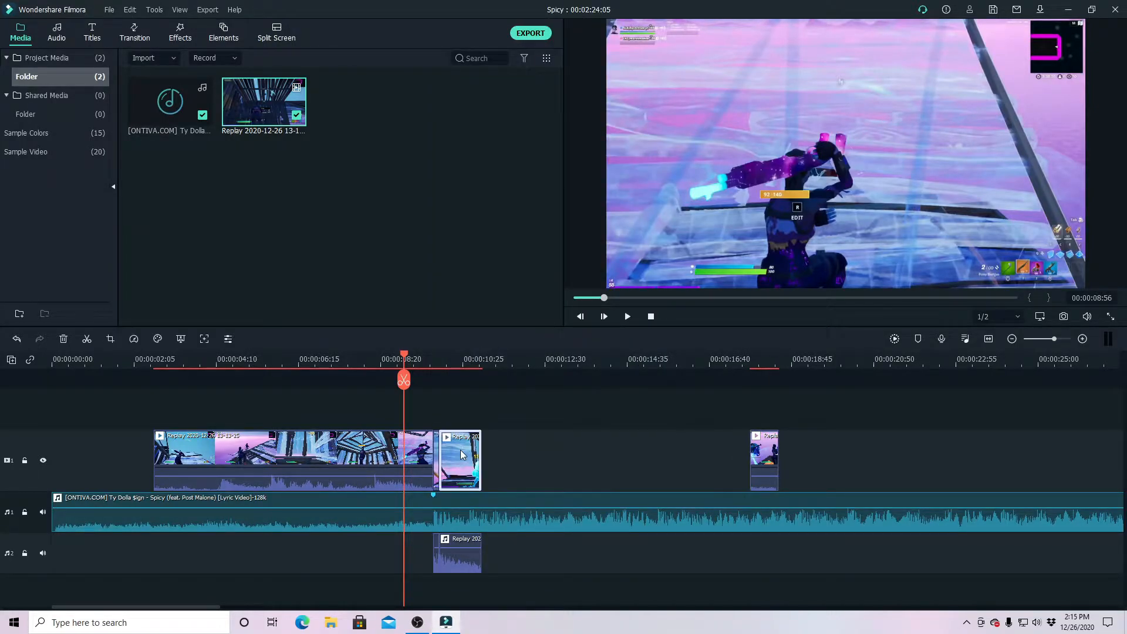
- Slow the elimination piece to 0.50x speed and deselect it
click(126, 339)
mouse_move(154, 382)
click(294, 382)
click(515, 565)
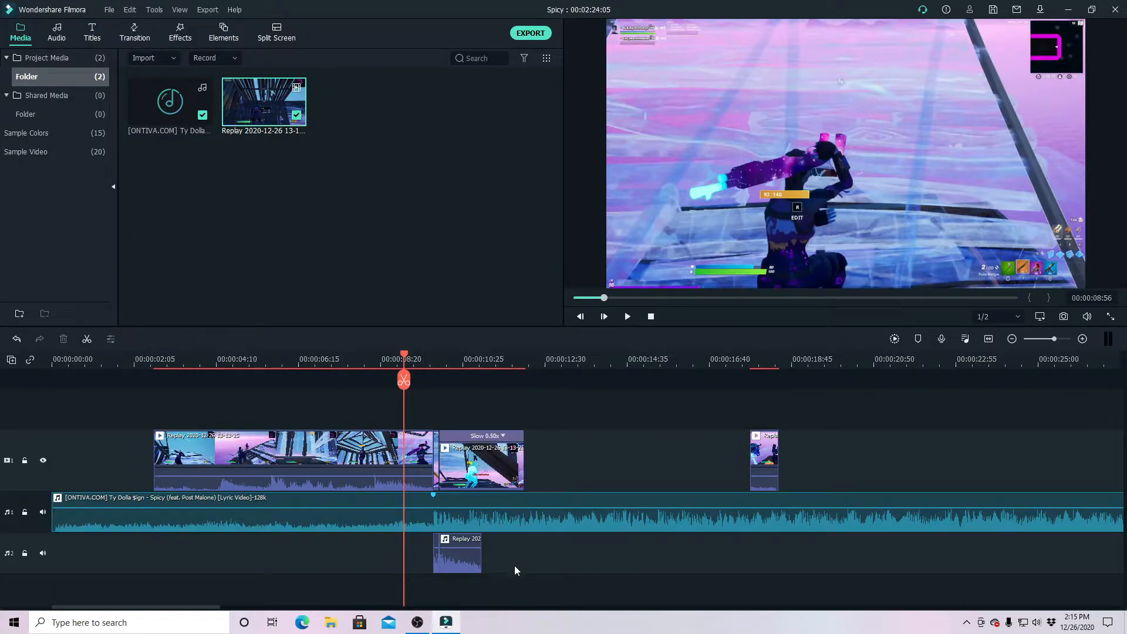
- Play the slowed elimination with the music from about 00:00:07:20, and replay it from just before the beat marker
click(340, 363)
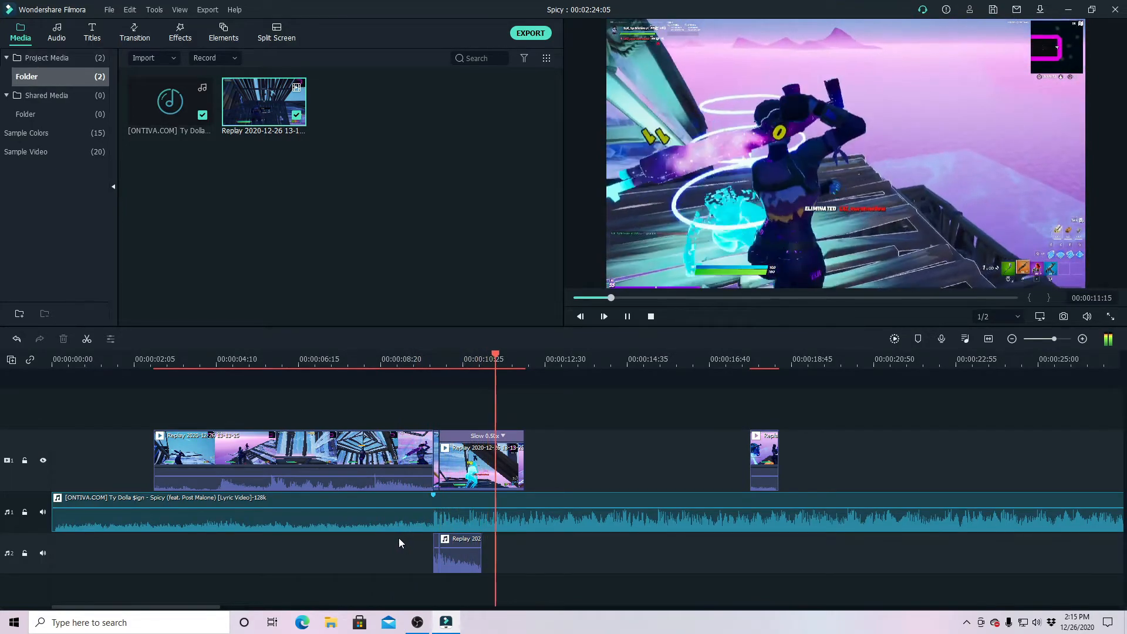
key(space)
drag(531, 352, 421, 365)
key(space)
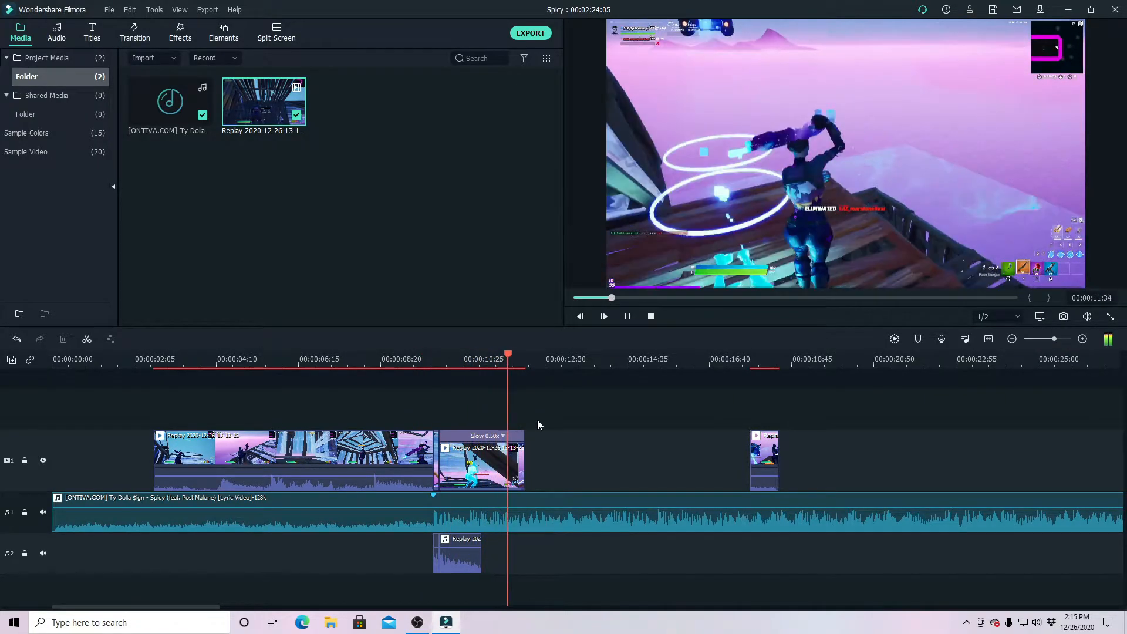
- Review the build-up before the beat, playing from 00:00:04:34 to 00:00:05:29 and scanning on to about 00:00:07:35
drag(528, 355, 323, 347)
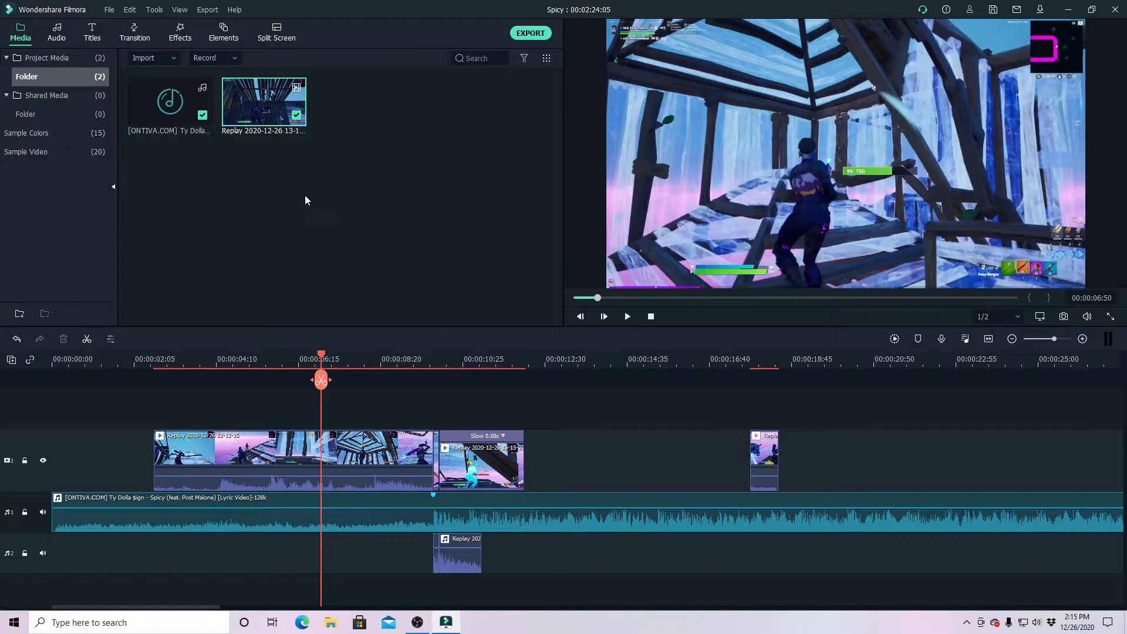
click(373, 208)
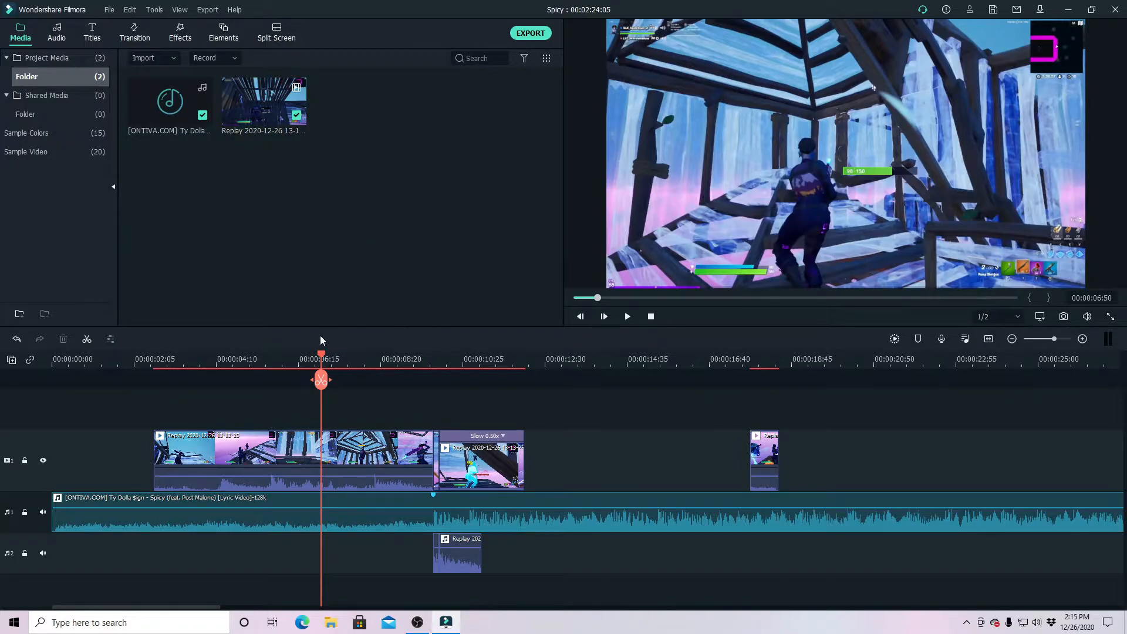
drag(321, 355, 232, 357)
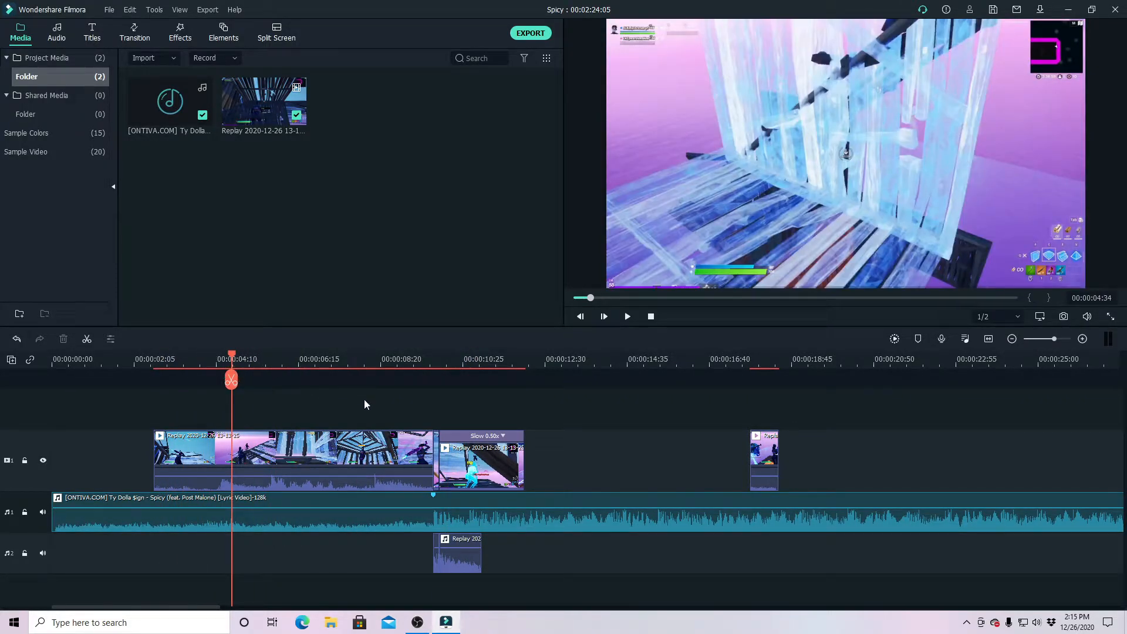
key(space)
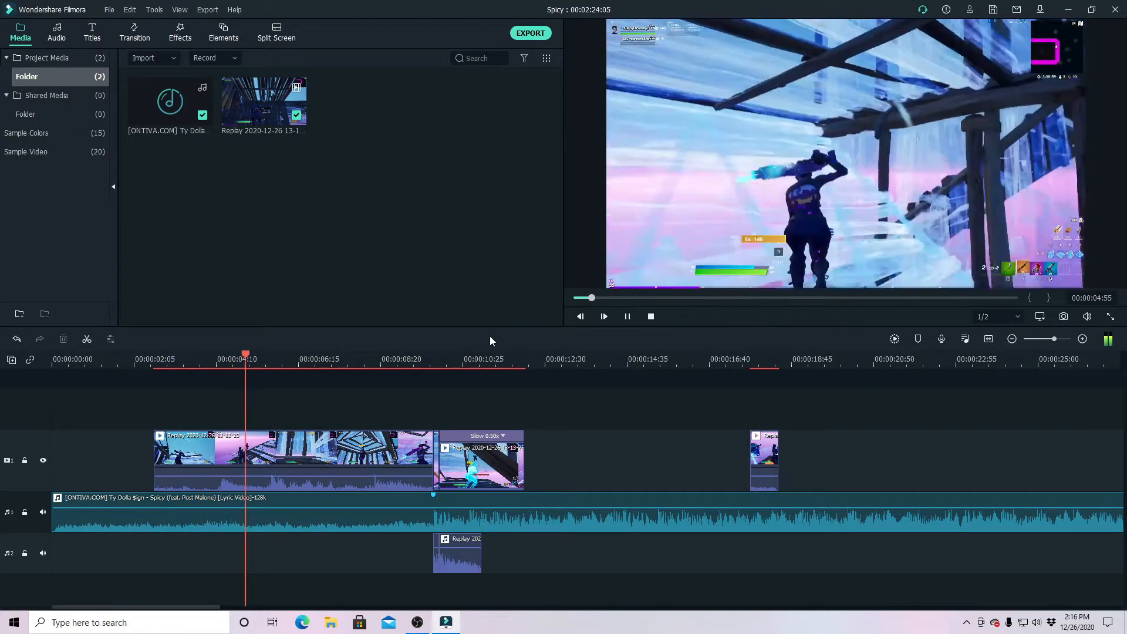
key(space)
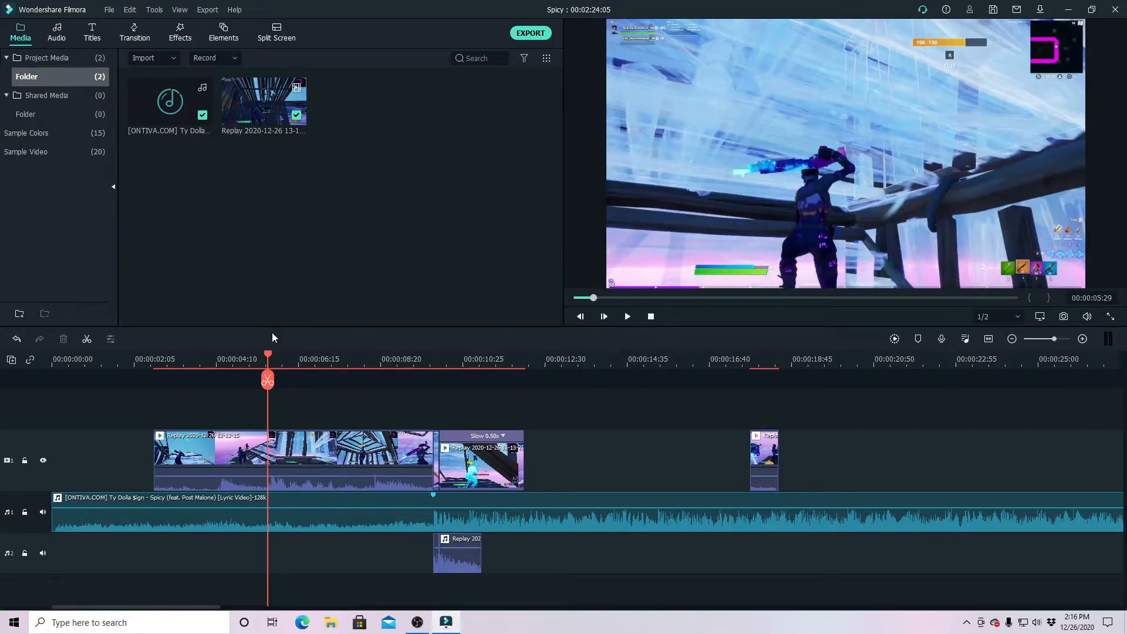
drag(268, 356, 352, 356)
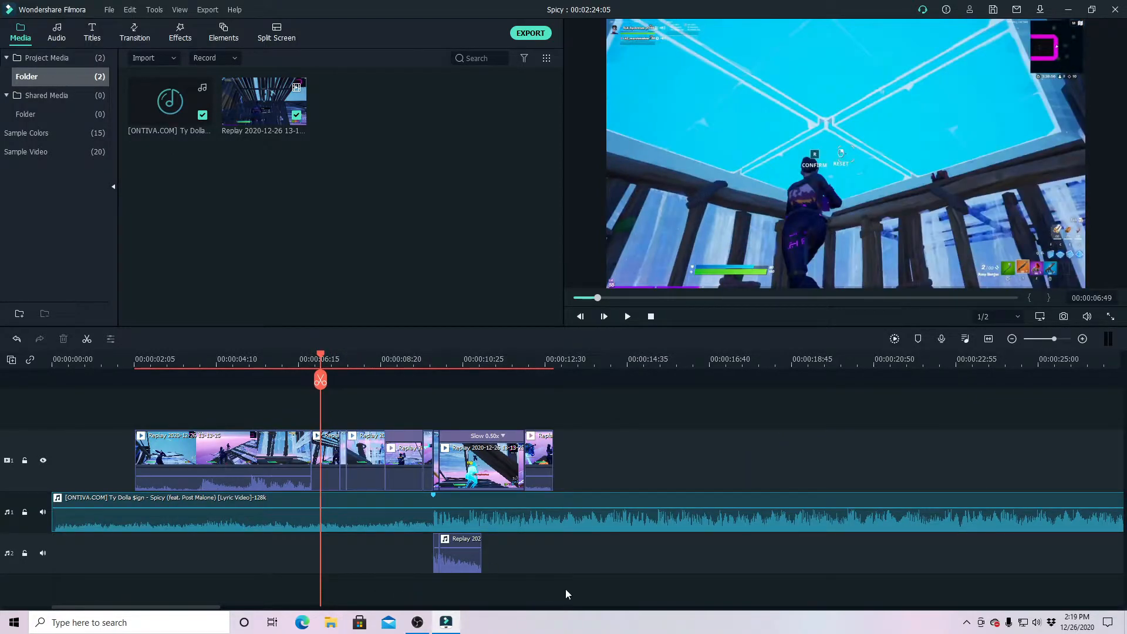
- Play the edited sequence from about 00:00:04:50 through the slowed elimination, stopping at 00:00:12:11
click(244, 352)
key(space)
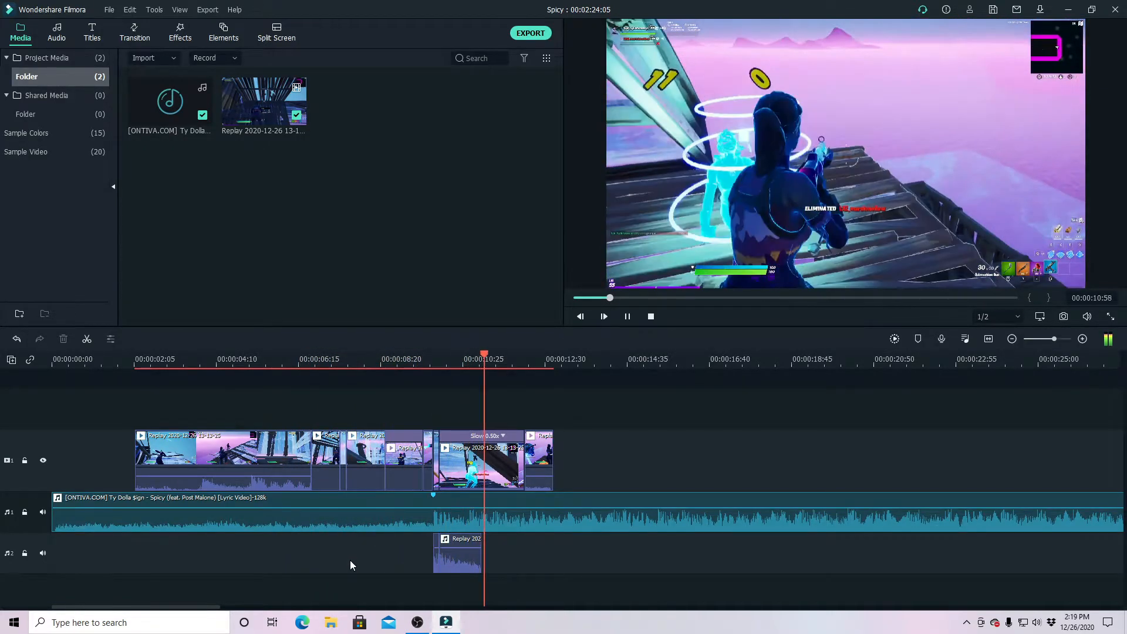
key(space)
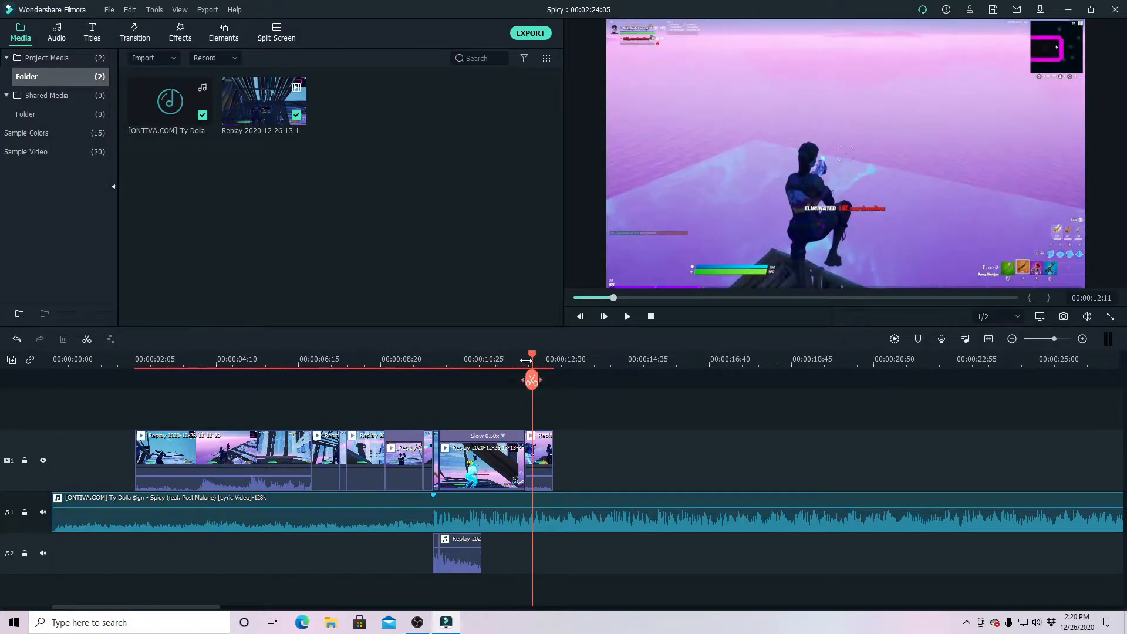
- Play the edited sequence from about 00:00:02:05 through the slowed elimination, pausing around 00:00:07:22
drag(530, 355, 136, 357)
key(space)
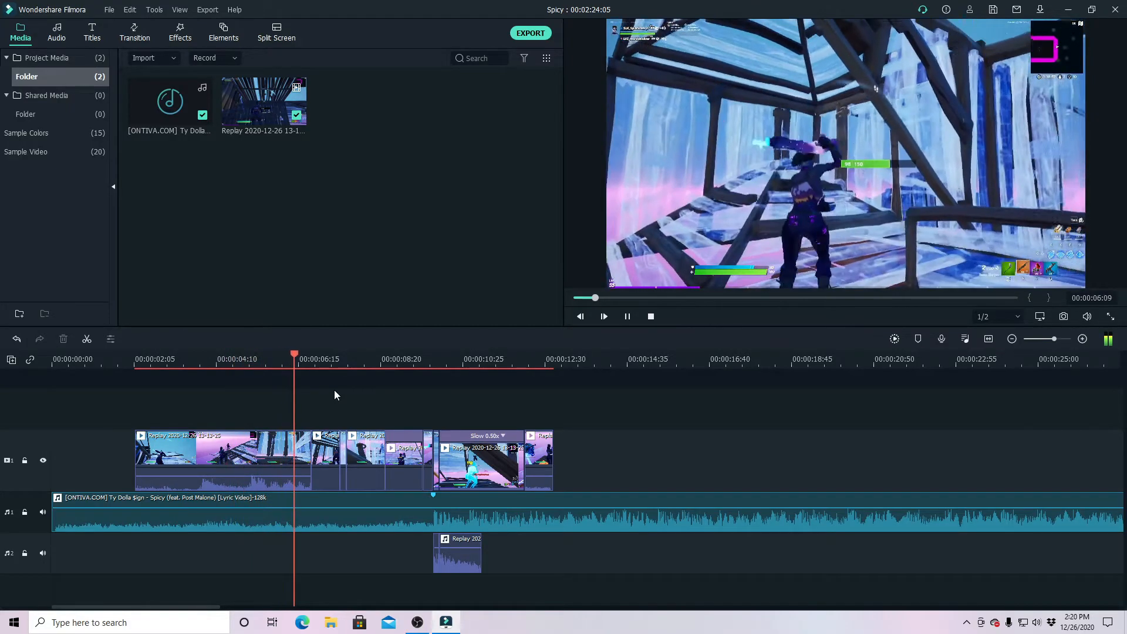
key(space)
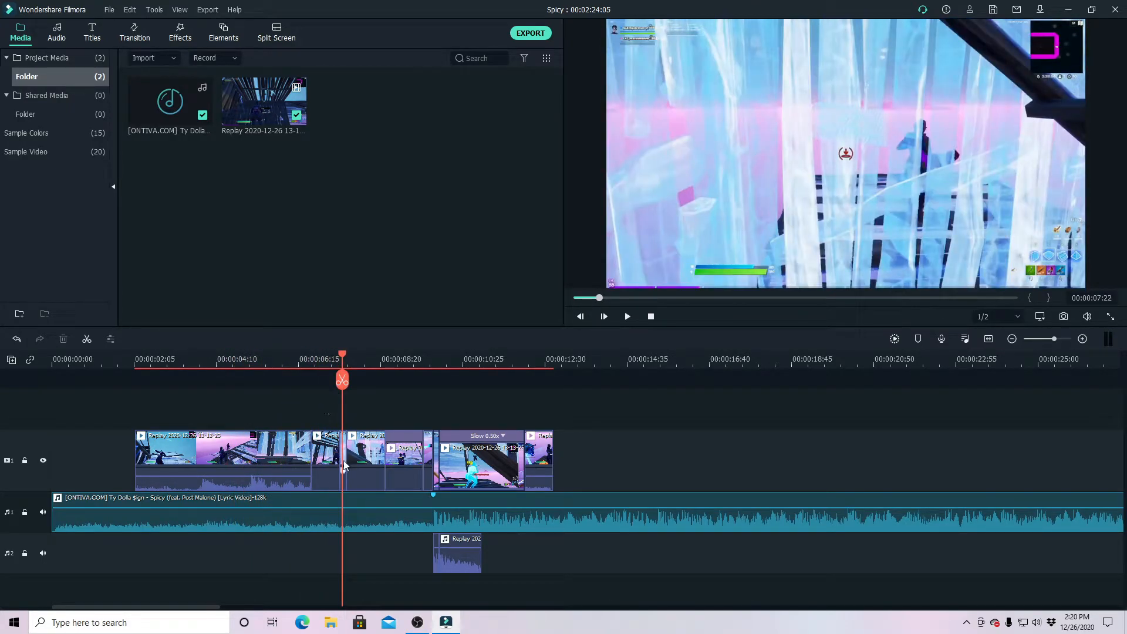
drag(326, 490, 326, 477)
key(space)
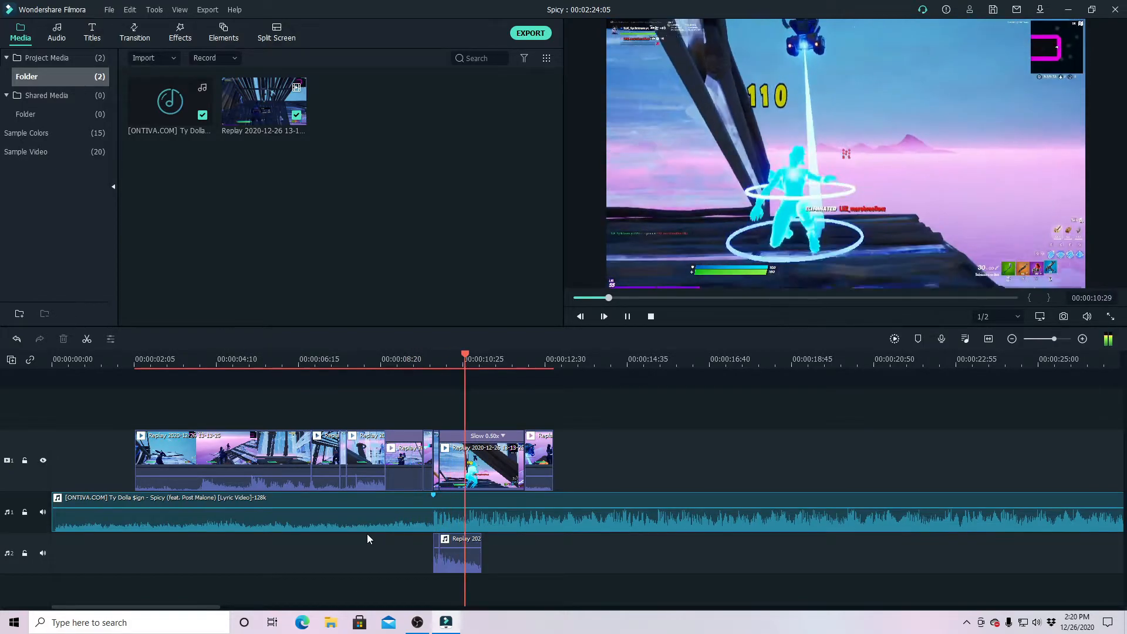
key(space)
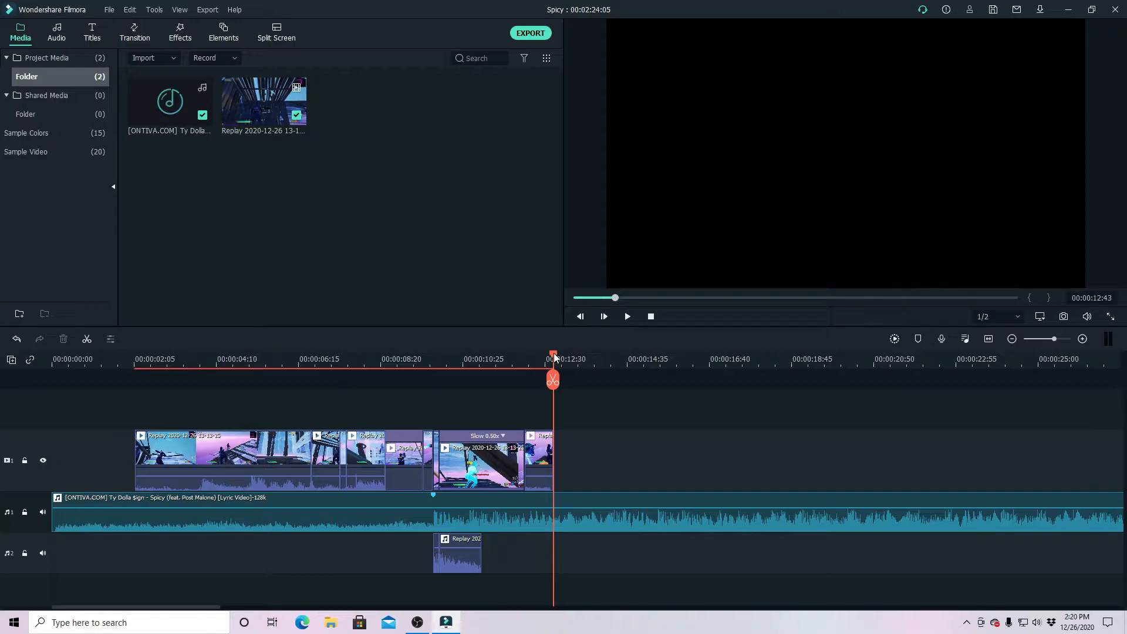
- Move the three build-up clips before 00:00:08:28 to the very start of the timeline and deselect them
drag(554, 356, 416, 355)
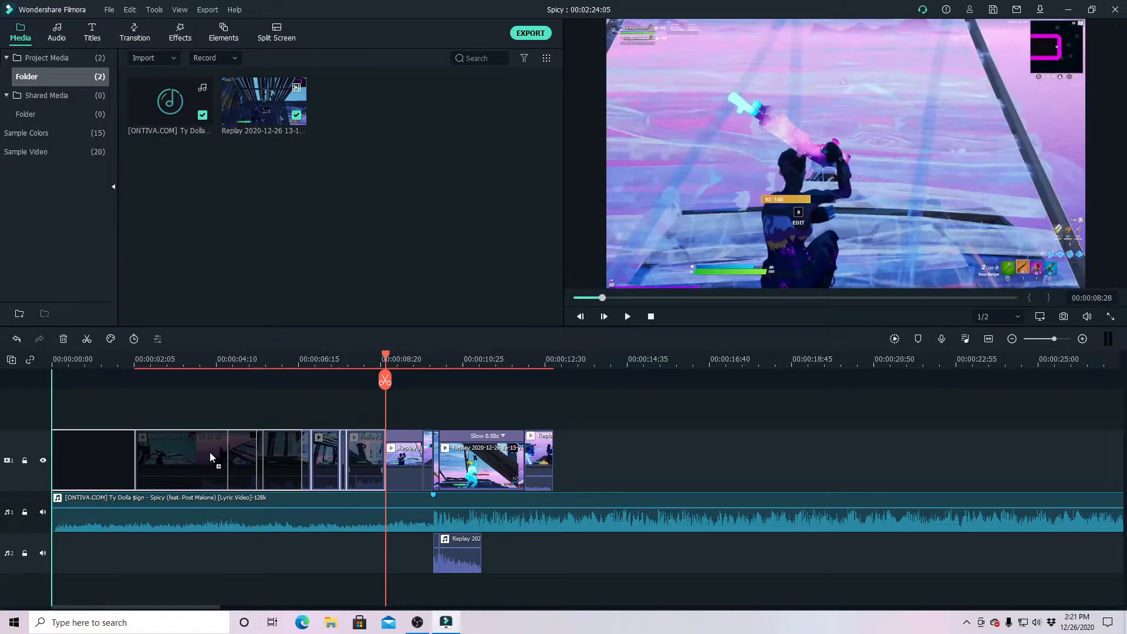
drag(209, 453, 213, 452)
click(280, 574)
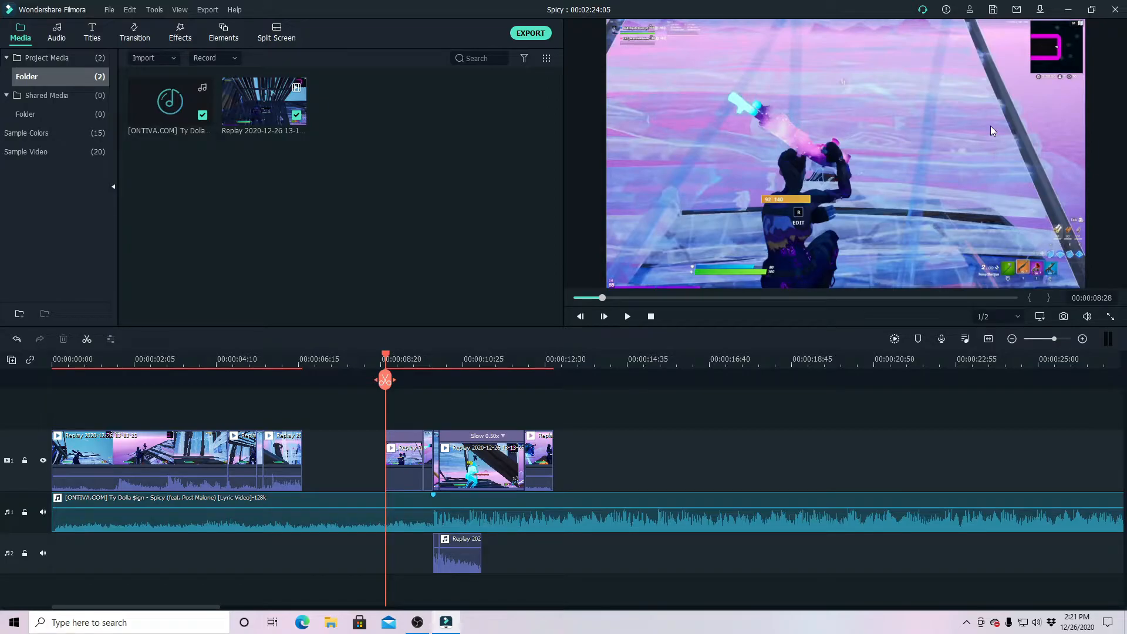
- Play the elimination across the beat marker, from 00:00:09:04 to 00:00:10:23
click(411, 362)
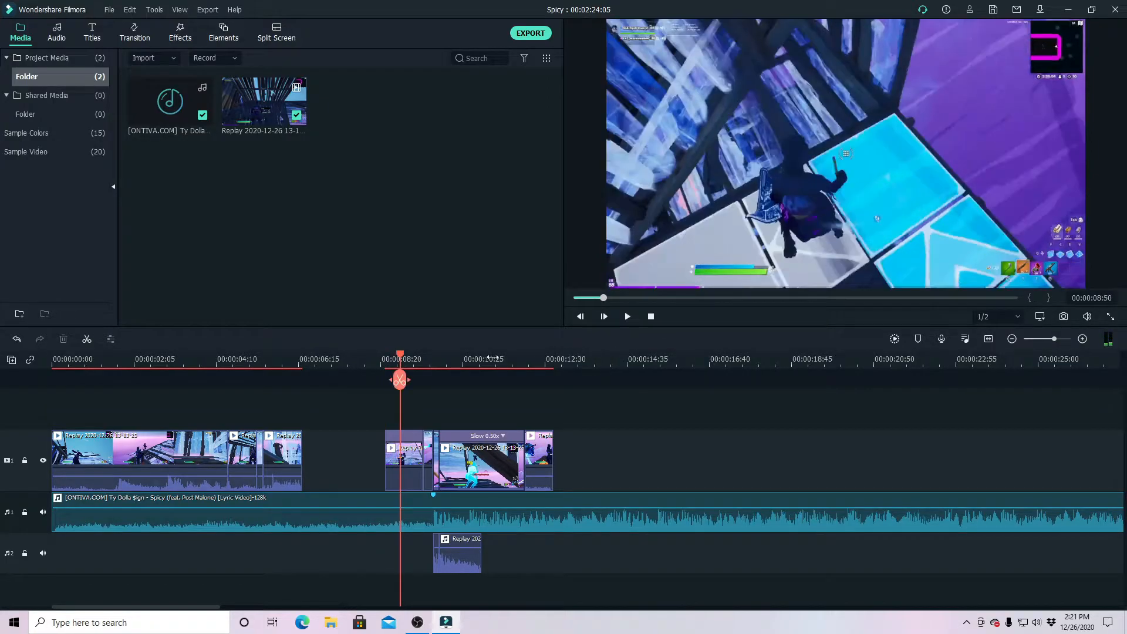
click(410, 358)
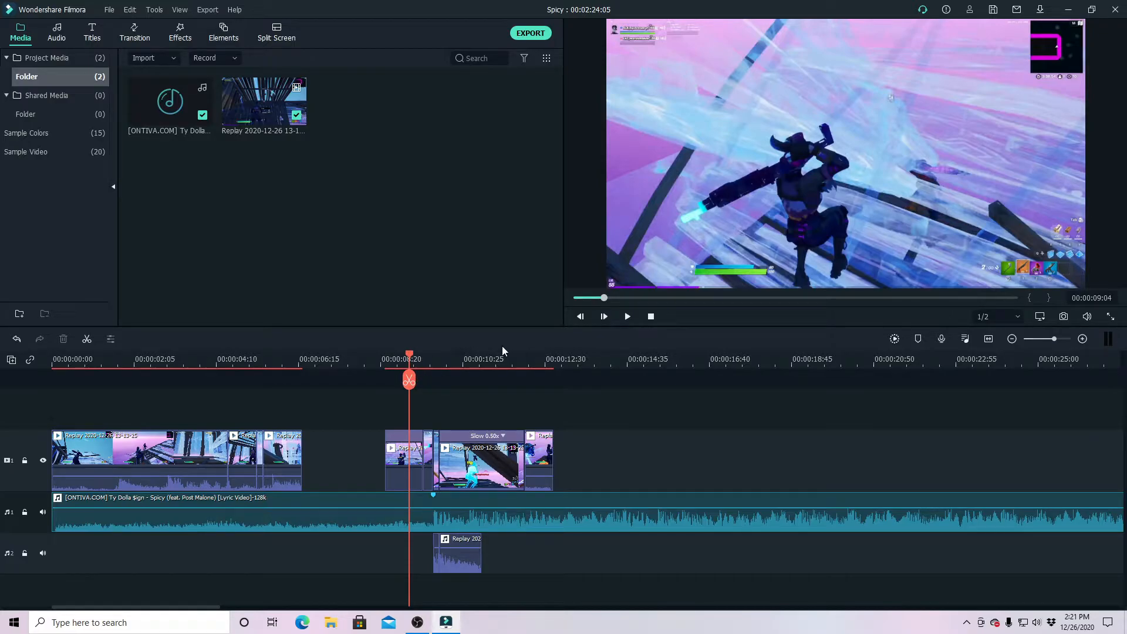
key(space)
key(space)
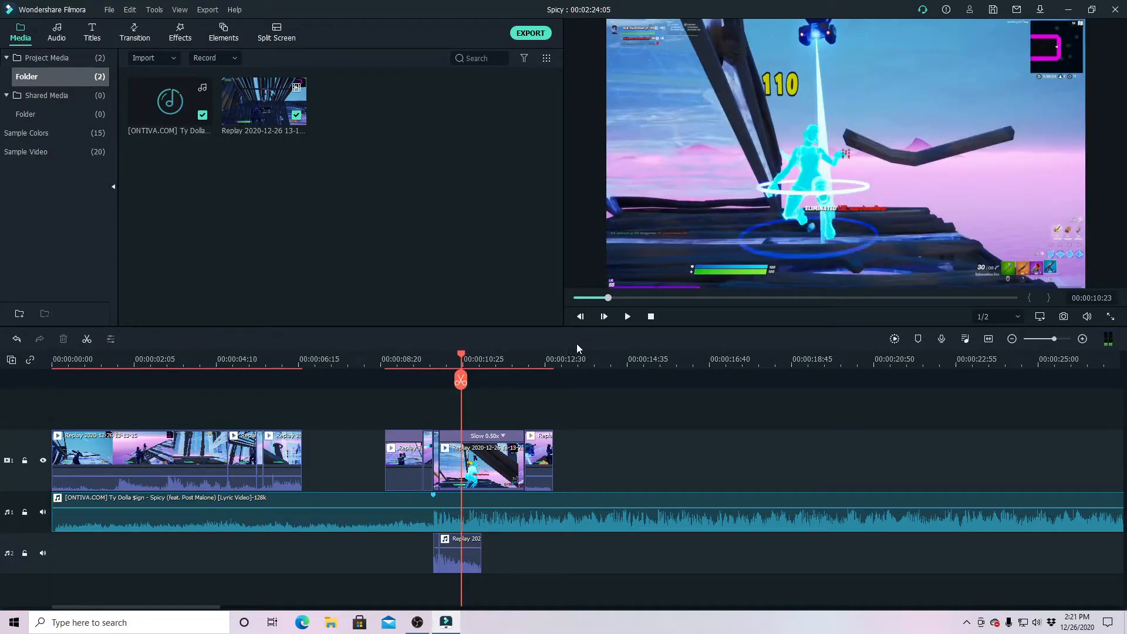
- Move the build-up clips back so they join the clips leading into the elimination
drag(460, 359, 54, 363)
click(273, 446)
drag(273, 446, 326, 463)
- Play the rejoined sequence from 00:00:02:21 through the slowed elimination and return to 00:00:06:49
click(144, 359)
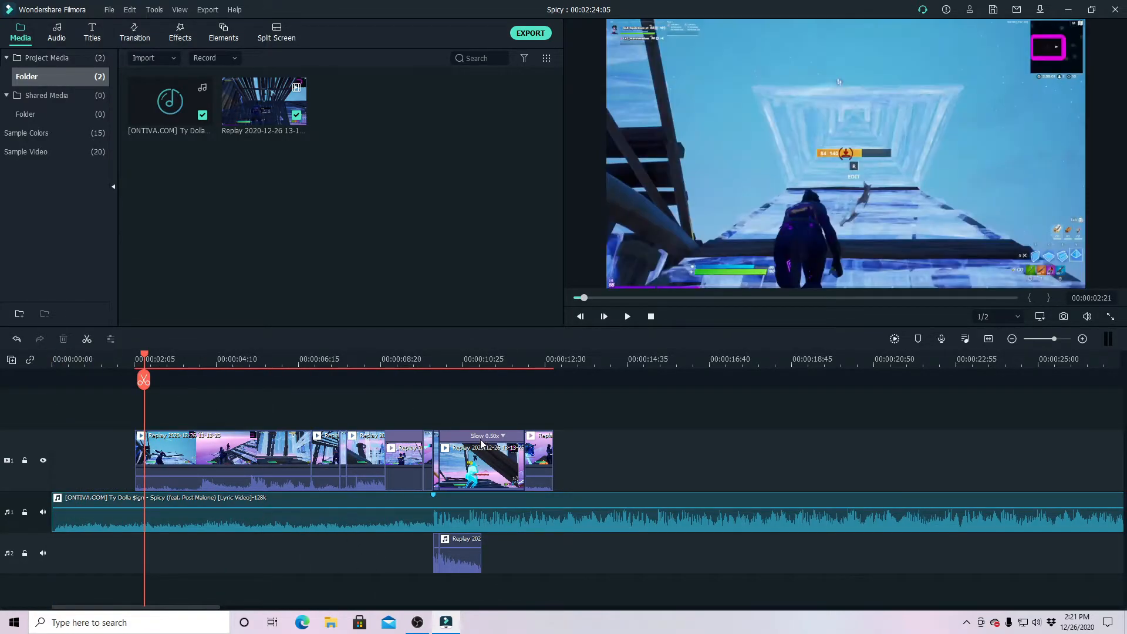
key(space)
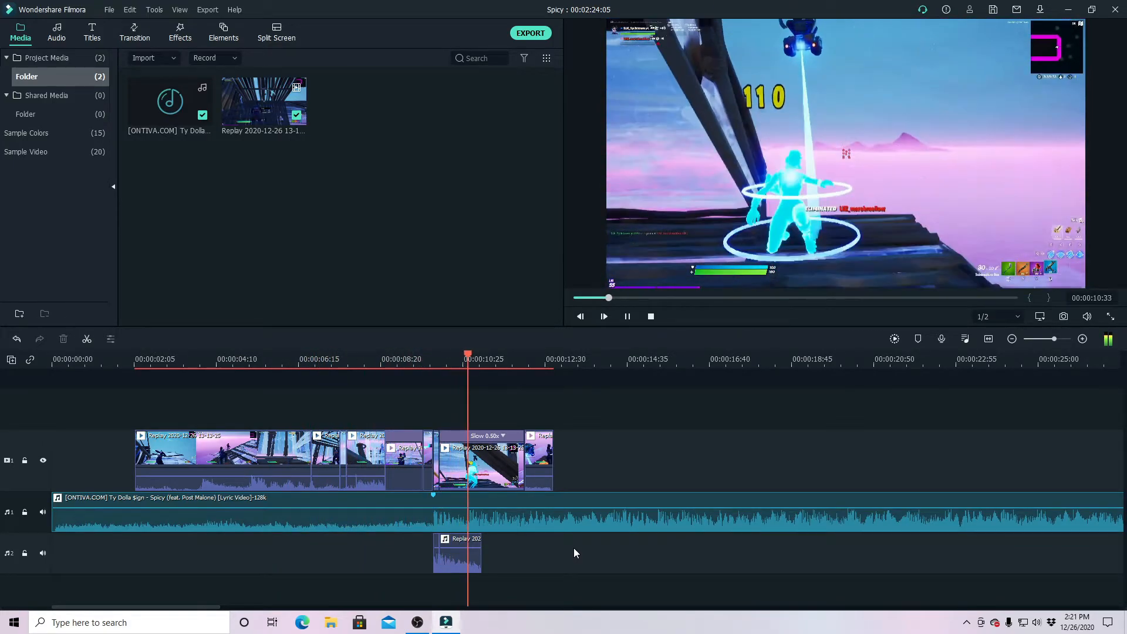
key(space)
drag(510, 357, 320, 352)
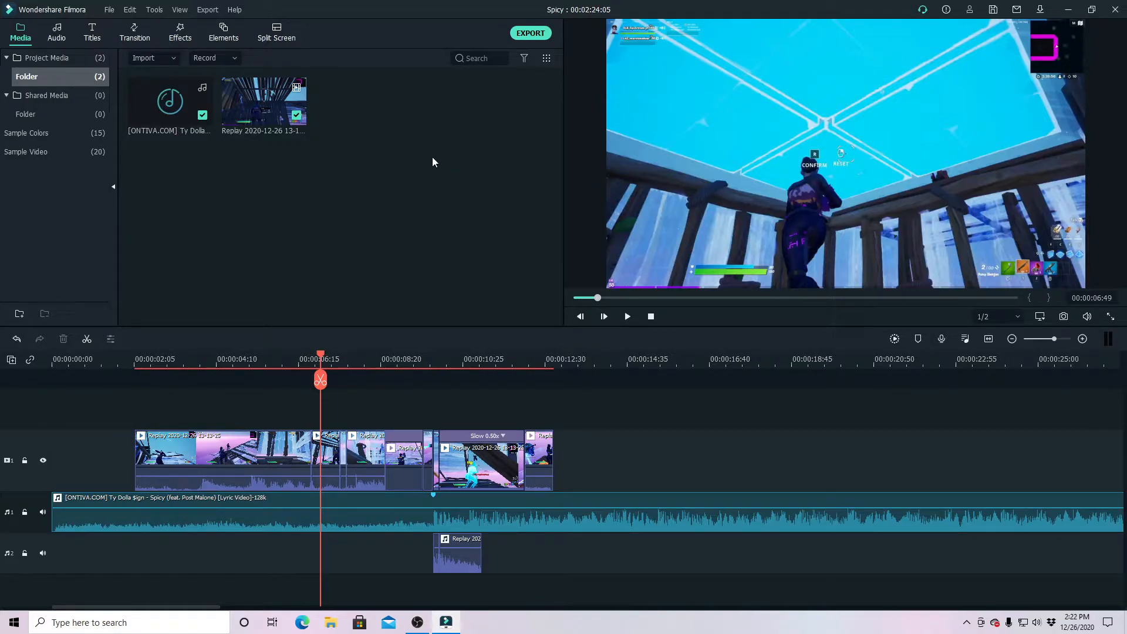
- Open the effects library and replay the sequence from just before 00:00:06:49 through the elimination
click(176, 36)
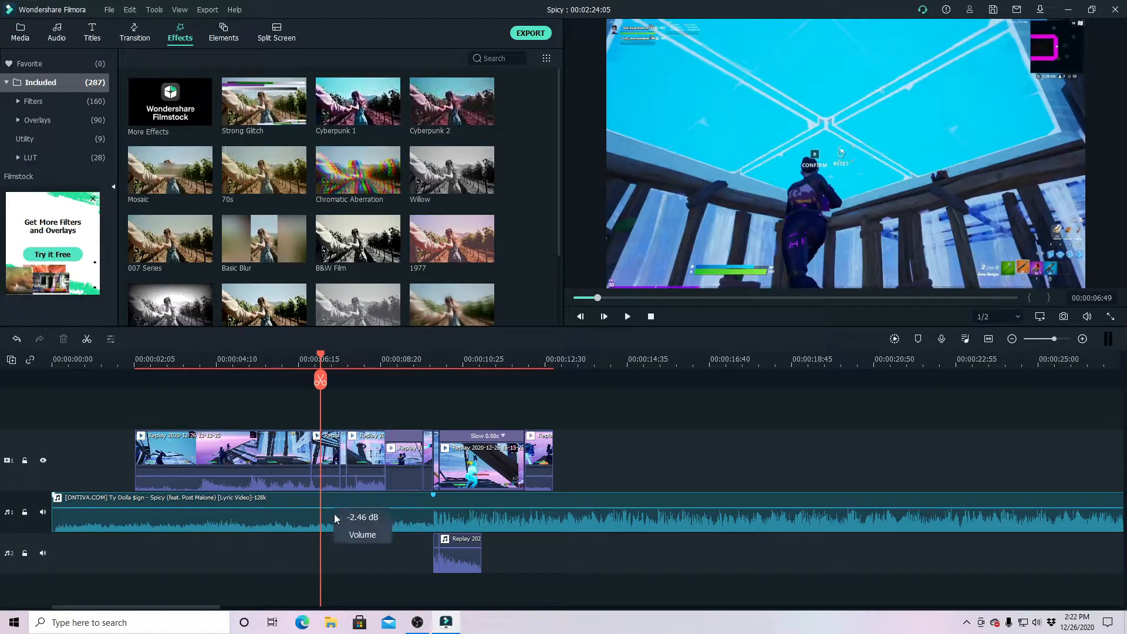
mouse_move(321, 359)
mouse_down()
mouse_move(302, 359)
mouse_move(312, 359)
mouse_up()
key(space)
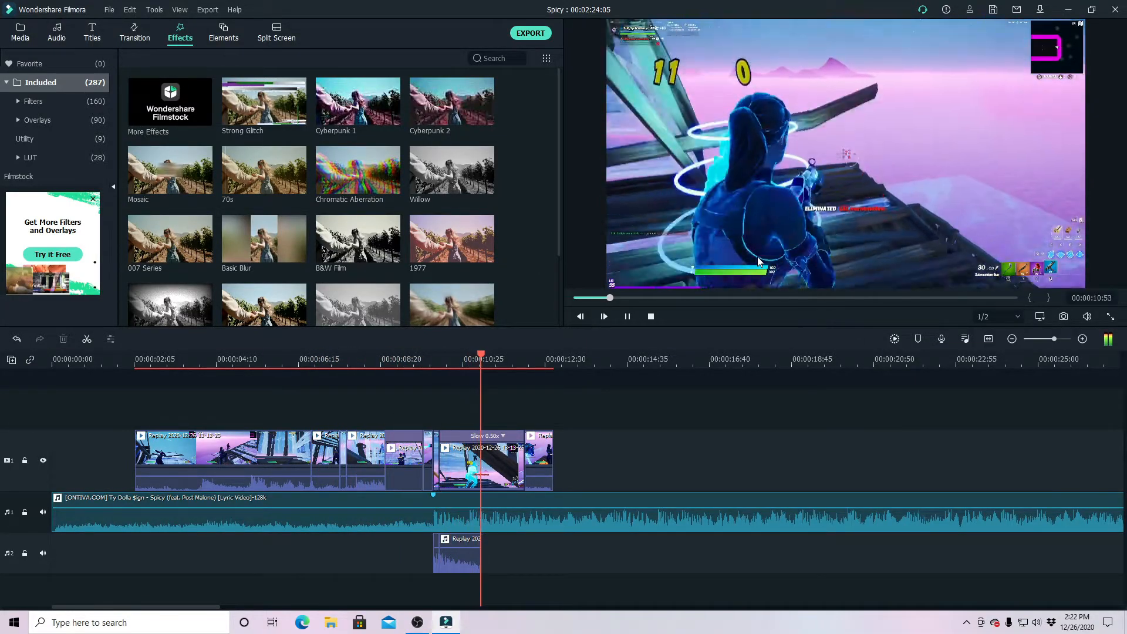
key(space)
- Search the effects for GLOW, place Glow above the slowed elimination, and trim it to the end of that clip
drag(508, 353, 378, 324)
click(493, 58)
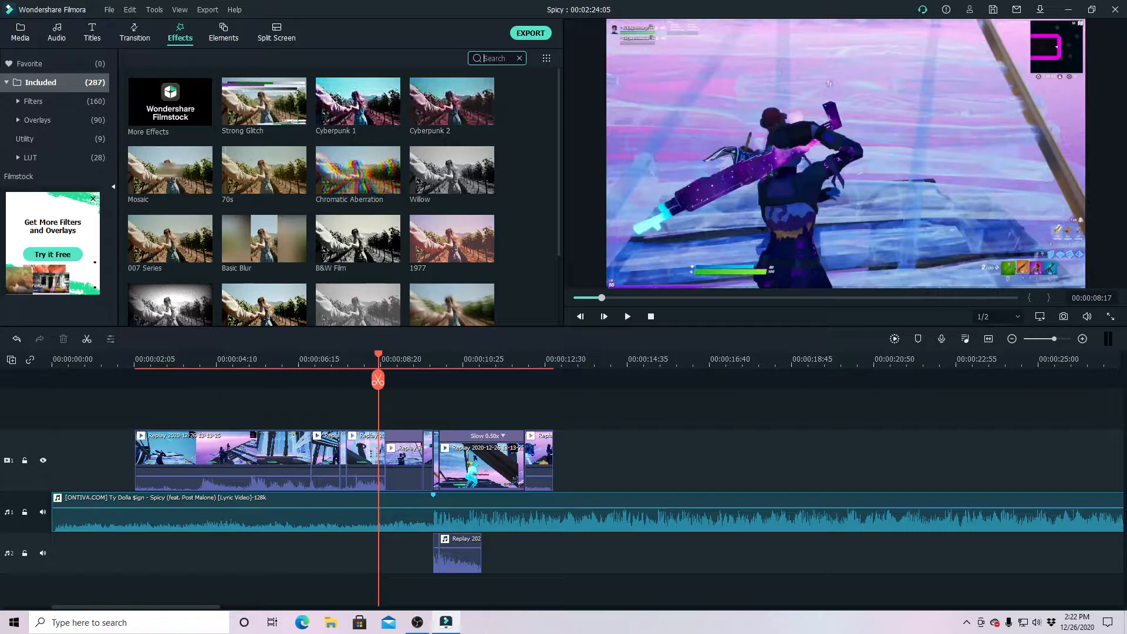
text(GLOW)
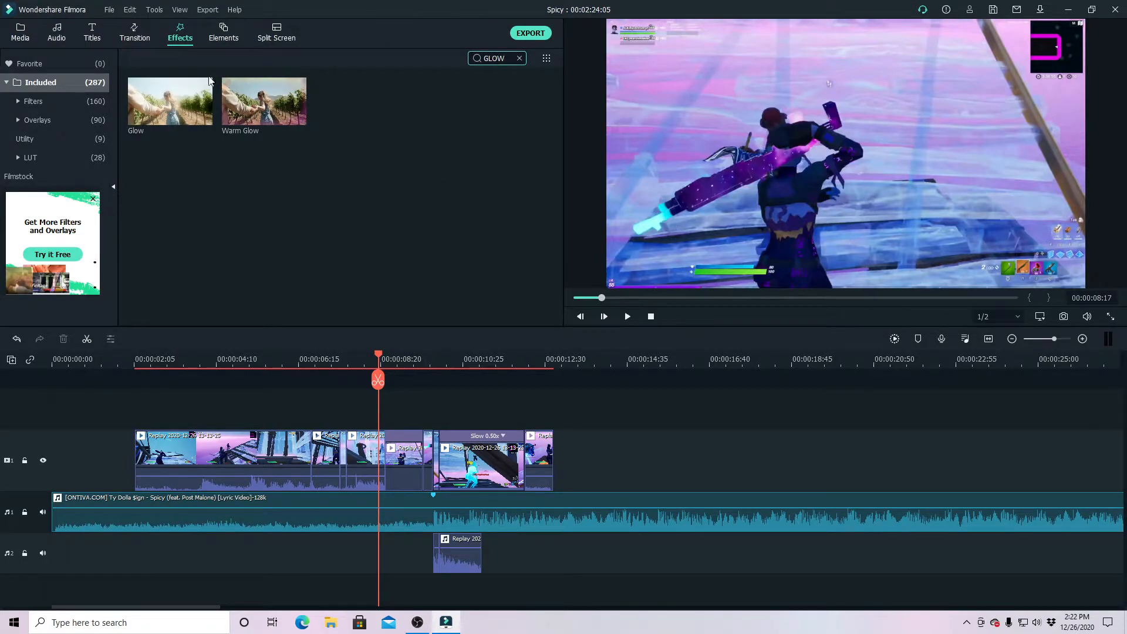
drag(149, 107, 436, 419)
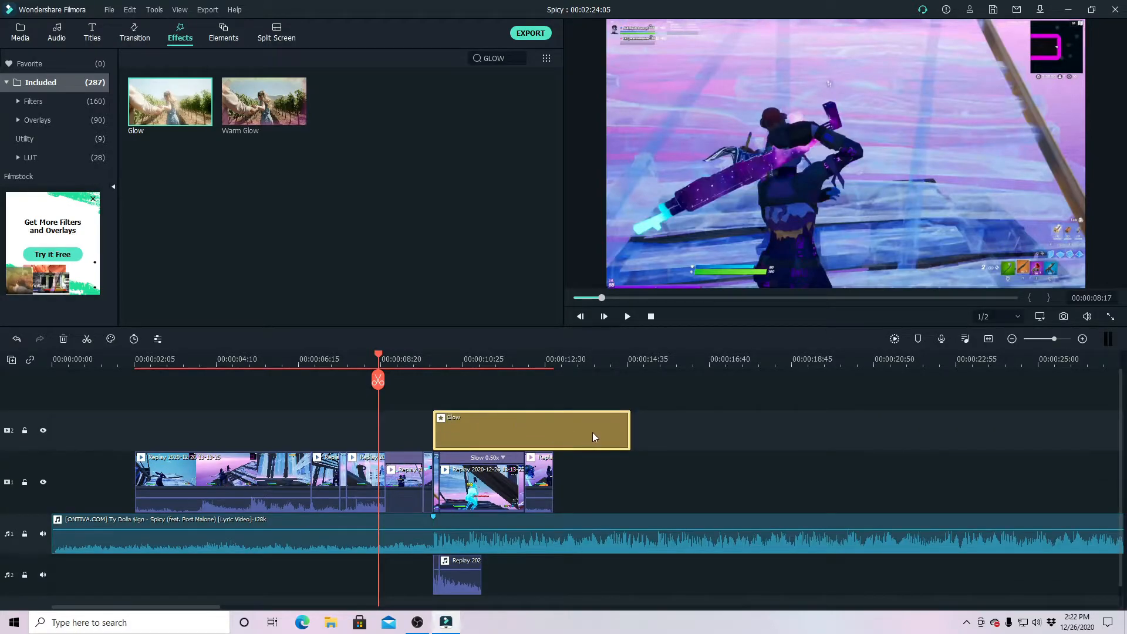
drag(630, 436, 521, 432)
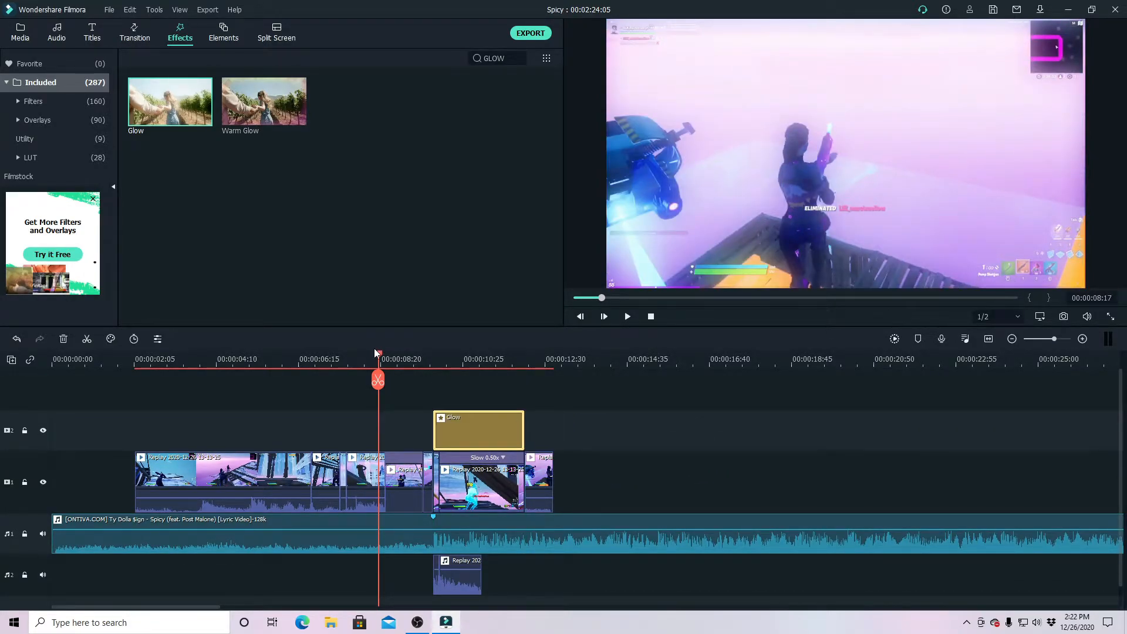
- Preview the Glow effect over the elimination, playing from the beat marker to about 00:00:11:24
drag(377, 351, 432, 358)
key(space)
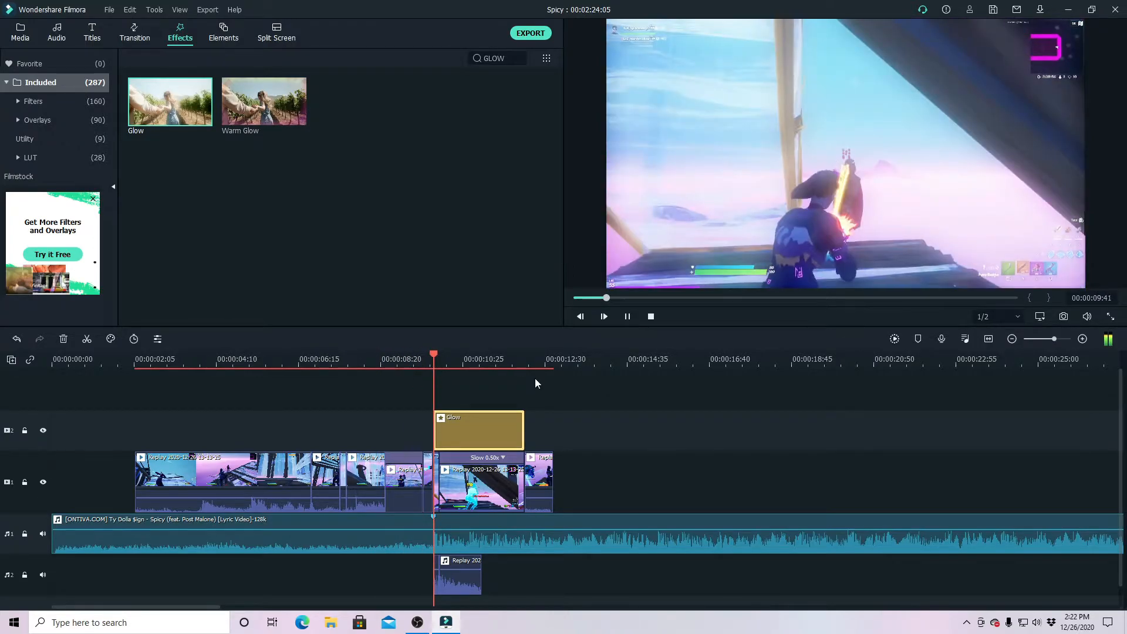
key(space)
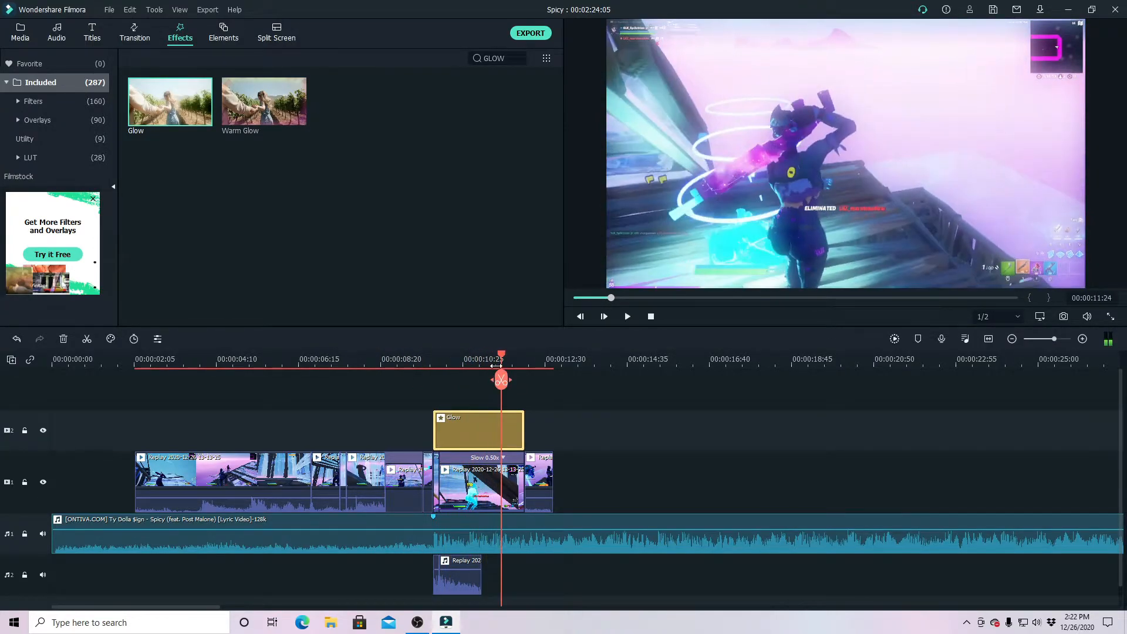
- Split the Glow effect at 00:00:11:09 and set the second piece's Radius to 1
drag(501, 354, 491, 354)
click(492, 378)
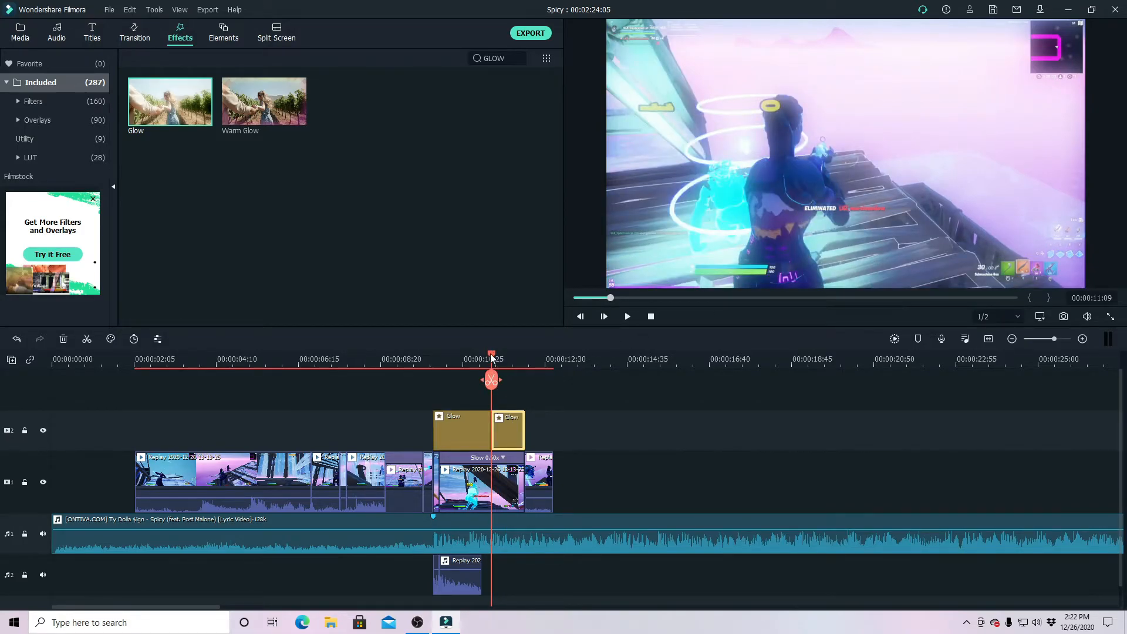
double_click(508, 419)
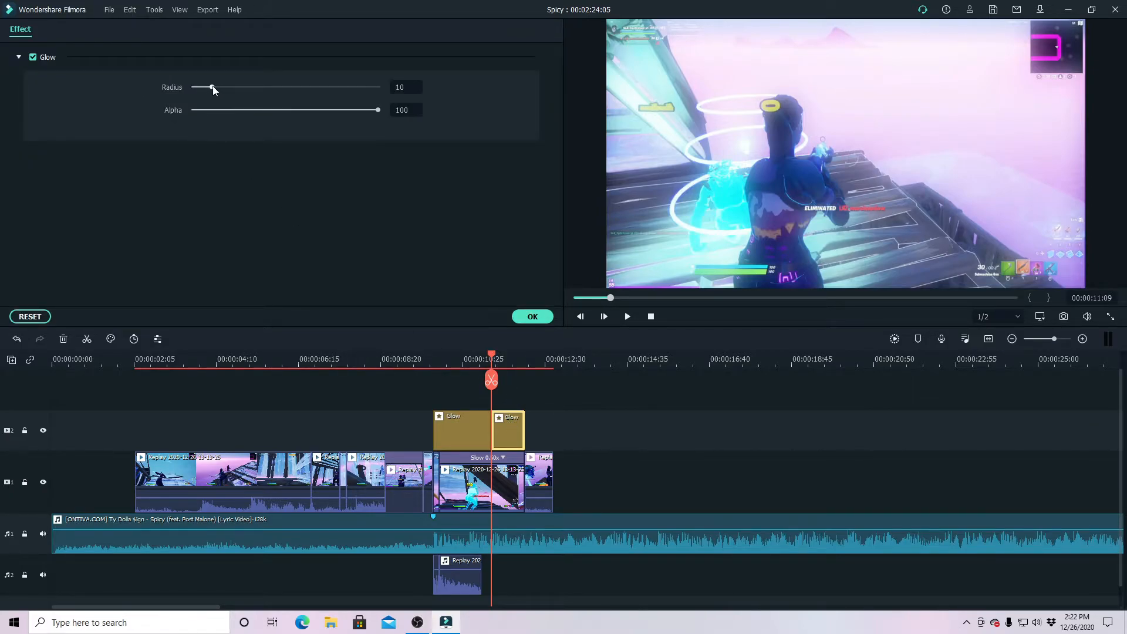
drag(213, 85, 196, 88)
- Split the second Glow piece again at 00:00:11:37 and set the last piece's Radius to 0 and Alpha to 90
key(space)
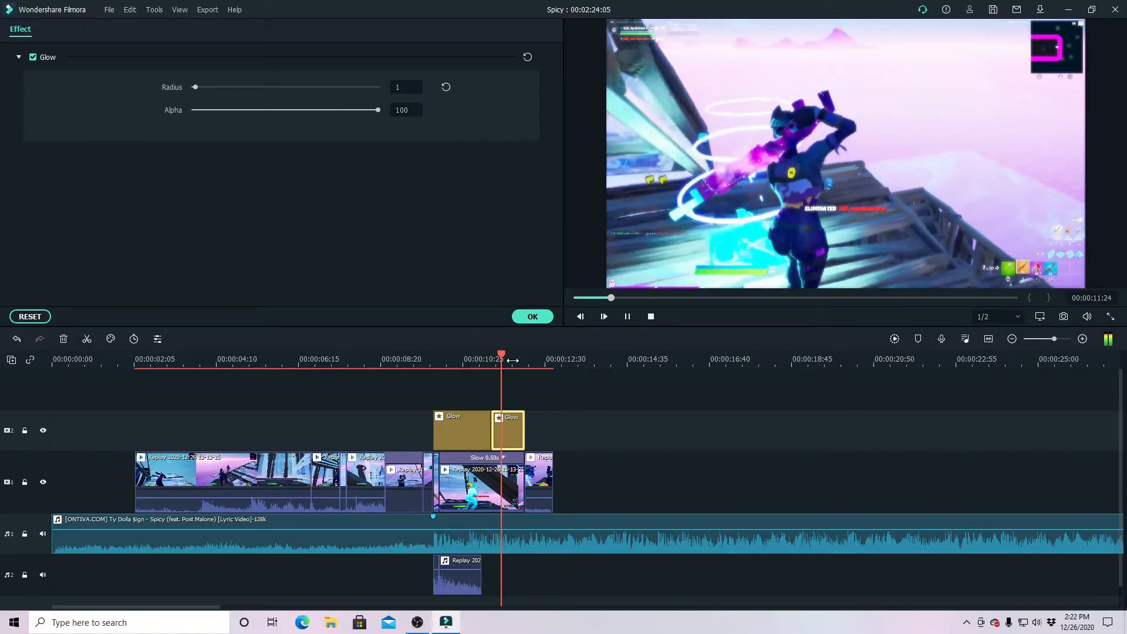
key(space)
click(510, 382)
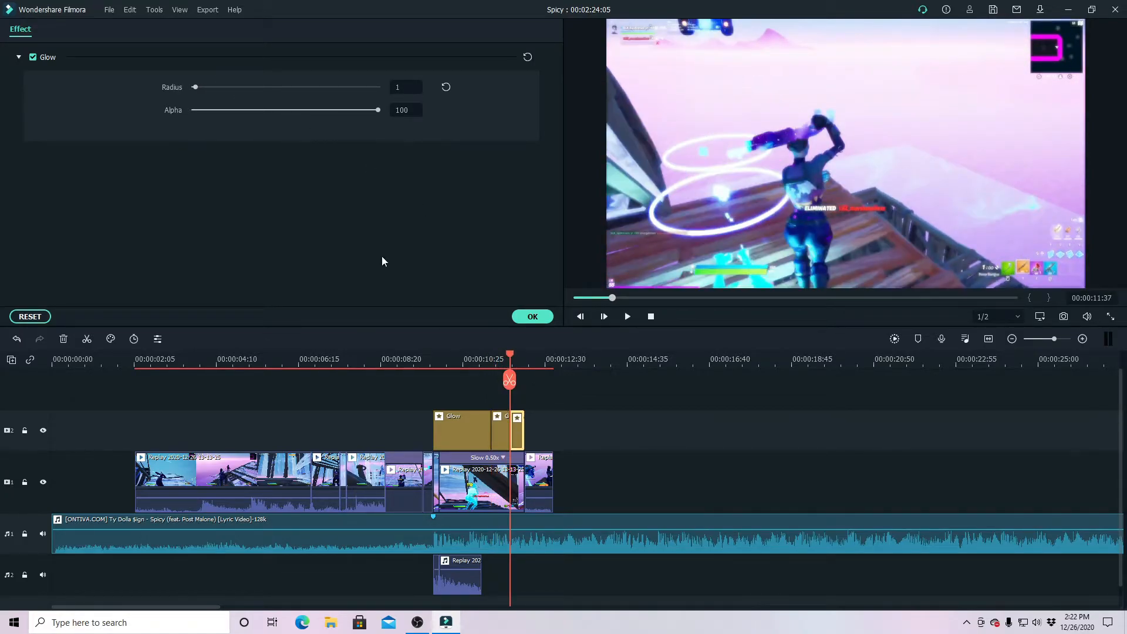
drag(194, 92, 189, 92)
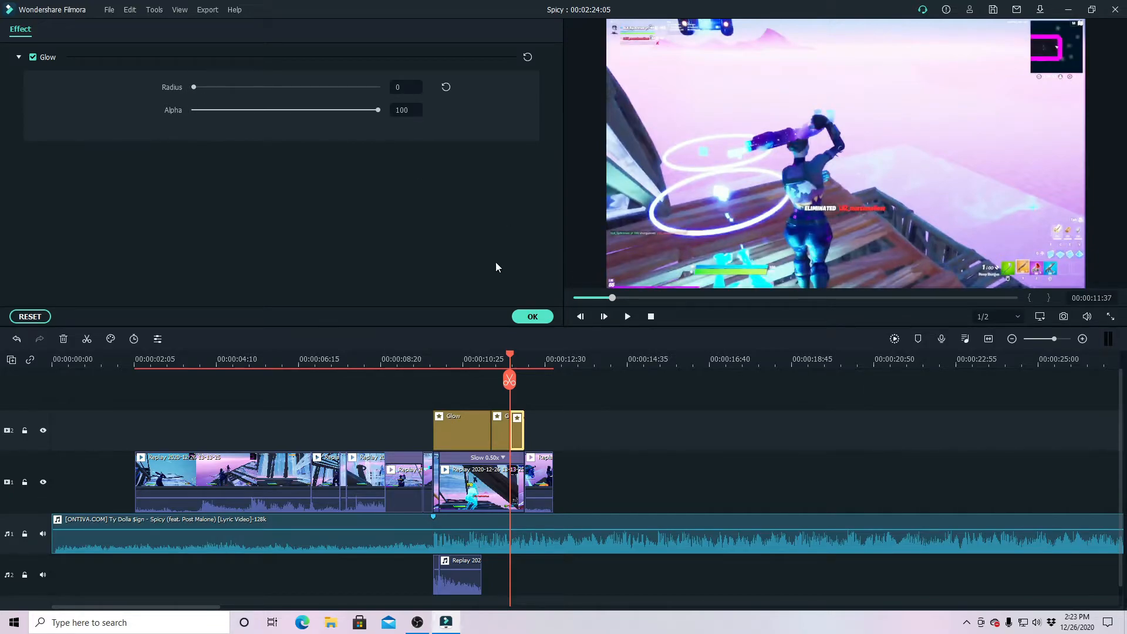
drag(377, 111, 361, 113)
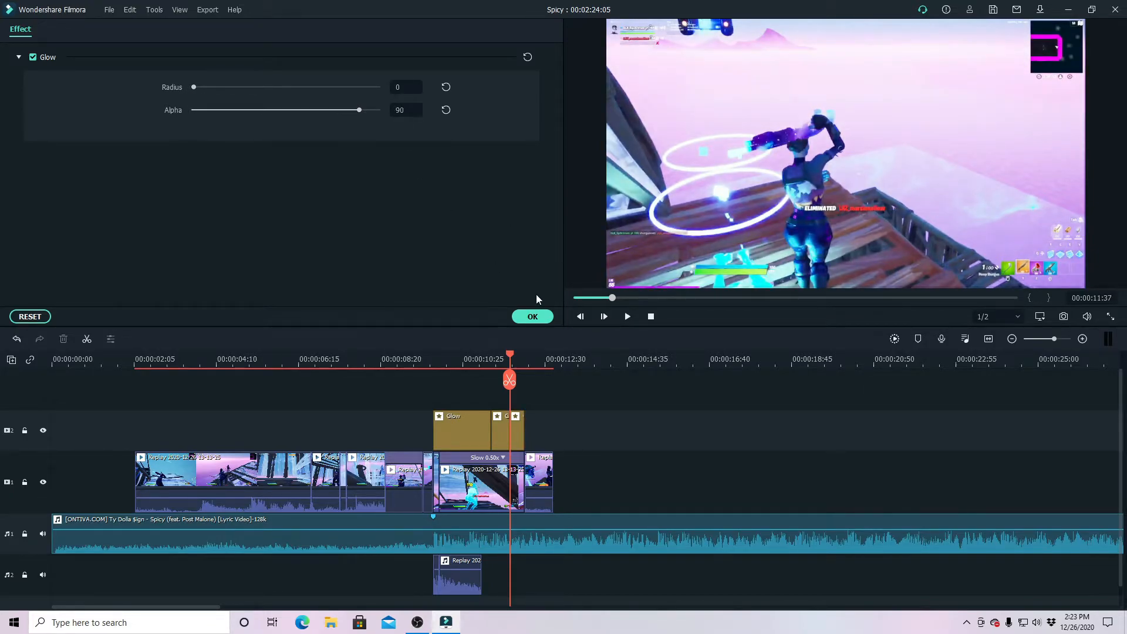
click(532, 317)
- Play the sequence through the fading Glow pieces and return to 00:00:07:12
drag(510, 358, 373, 357)
key(space)
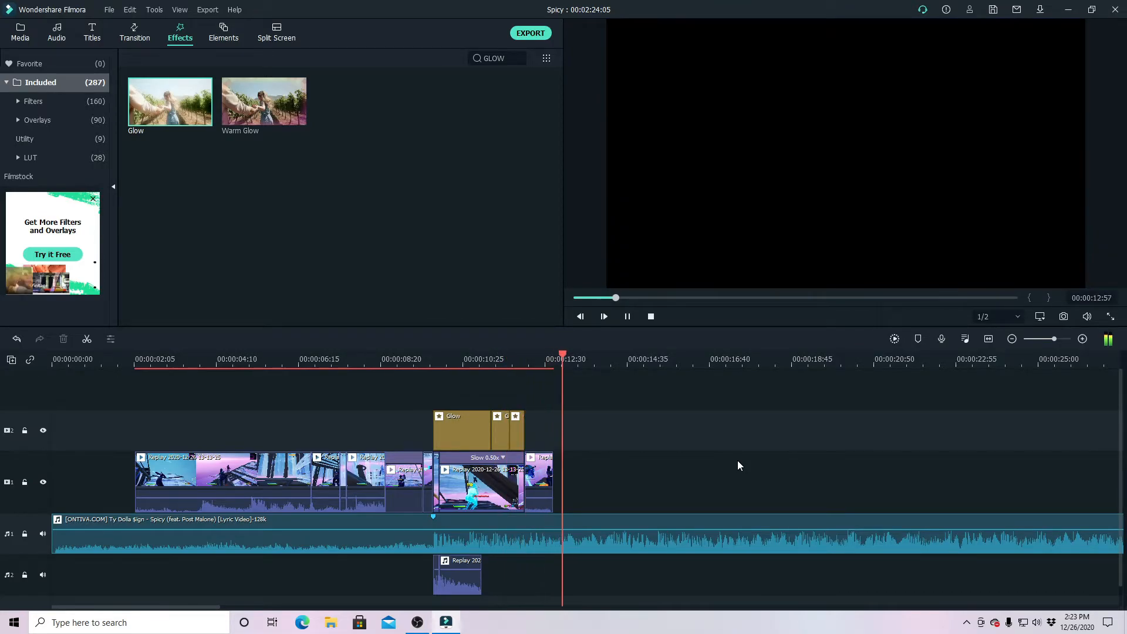
key(space)
drag(591, 359, 335, 359)
- Place the Chaos 1 shake filter above the Glow effect at the beat marker and trim it to a brief sliver
click(519, 58)
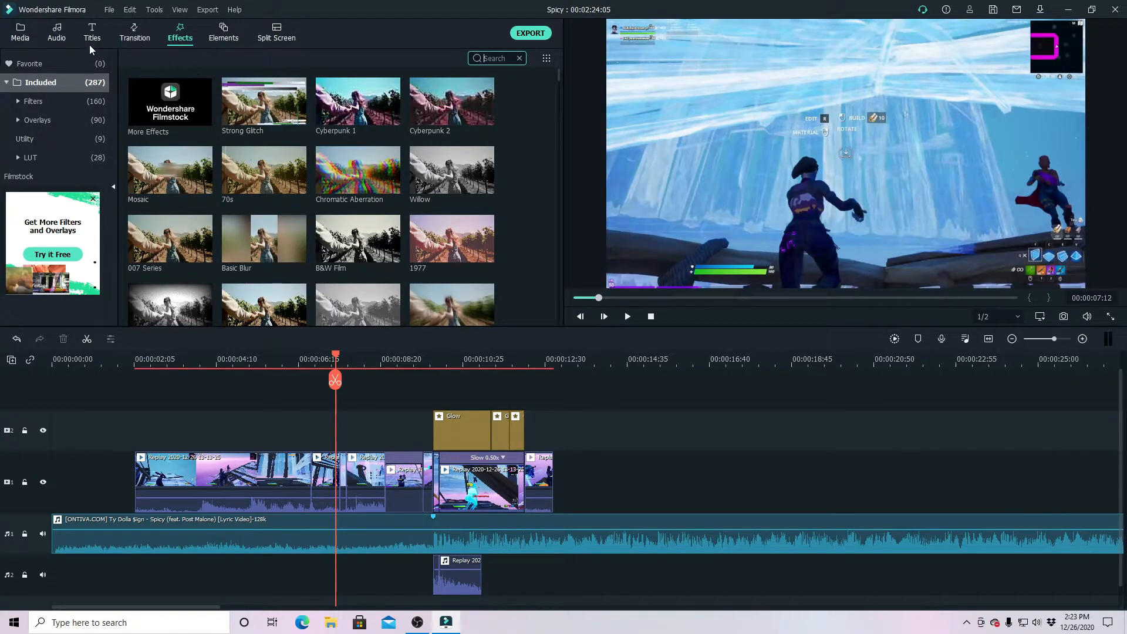
click(40, 101)
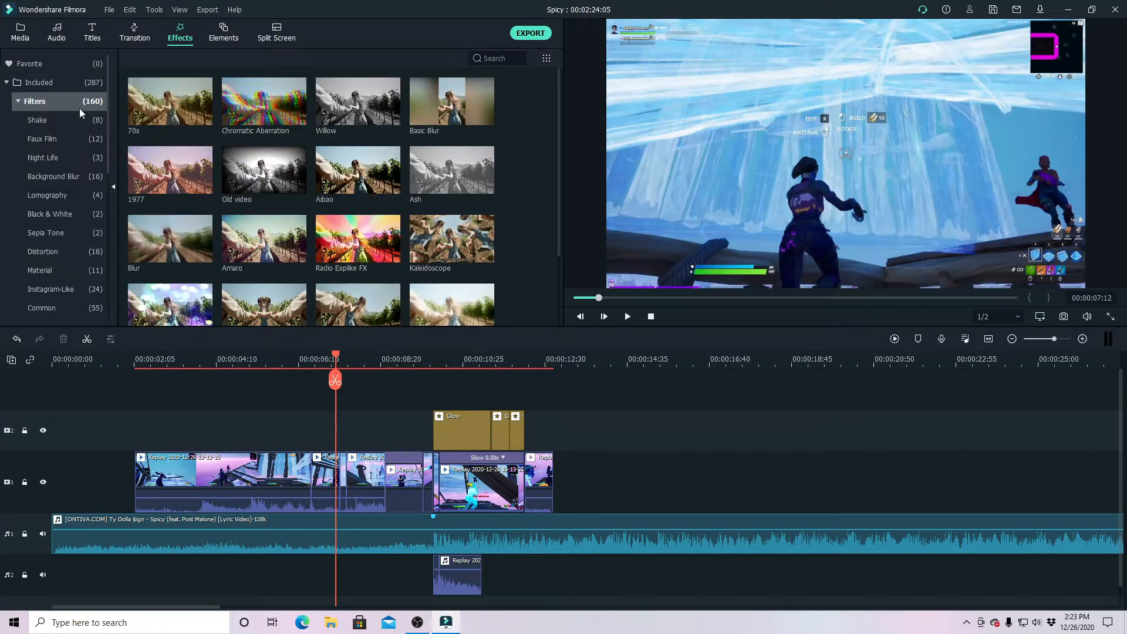
click(51, 120)
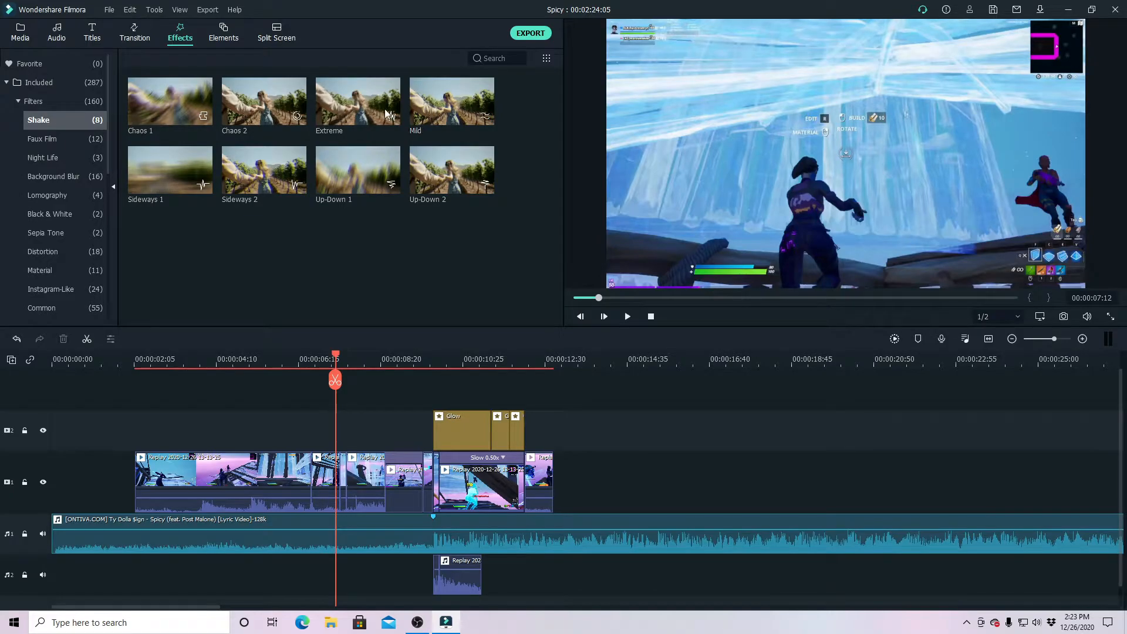
drag(162, 108, 435, 394)
drag(629, 429, 435, 428)
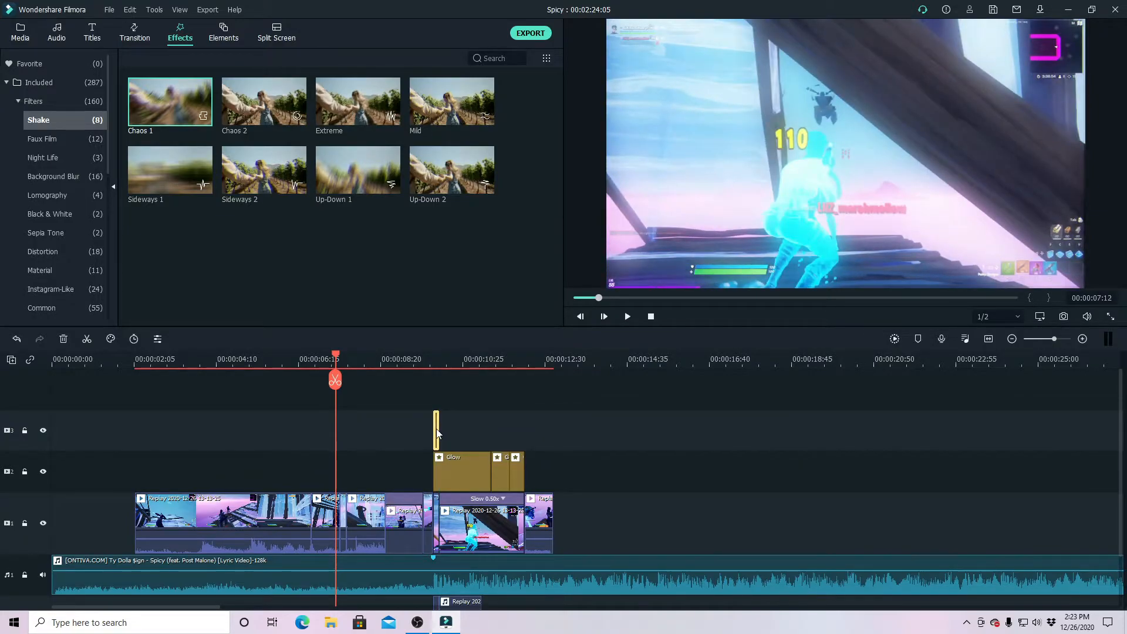
- Turn off RGB Separate for Chaos 1, set Position X and Position Y to 0.00, and lower its Frequency
double_click(436, 428)
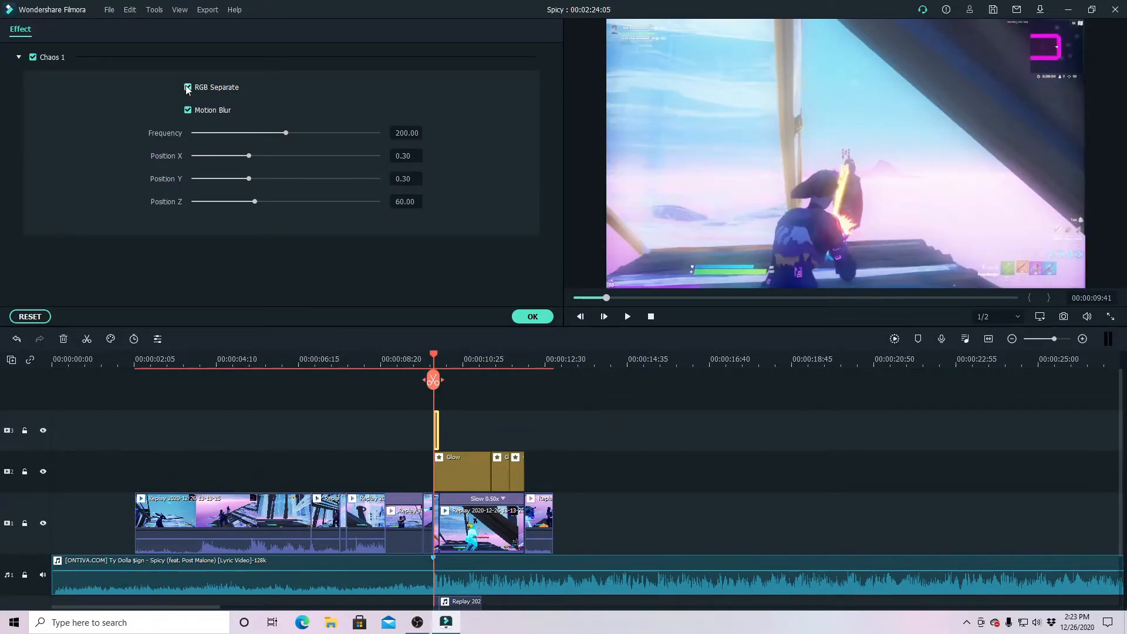
click(188, 88)
drag(249, 179, 124, 172)
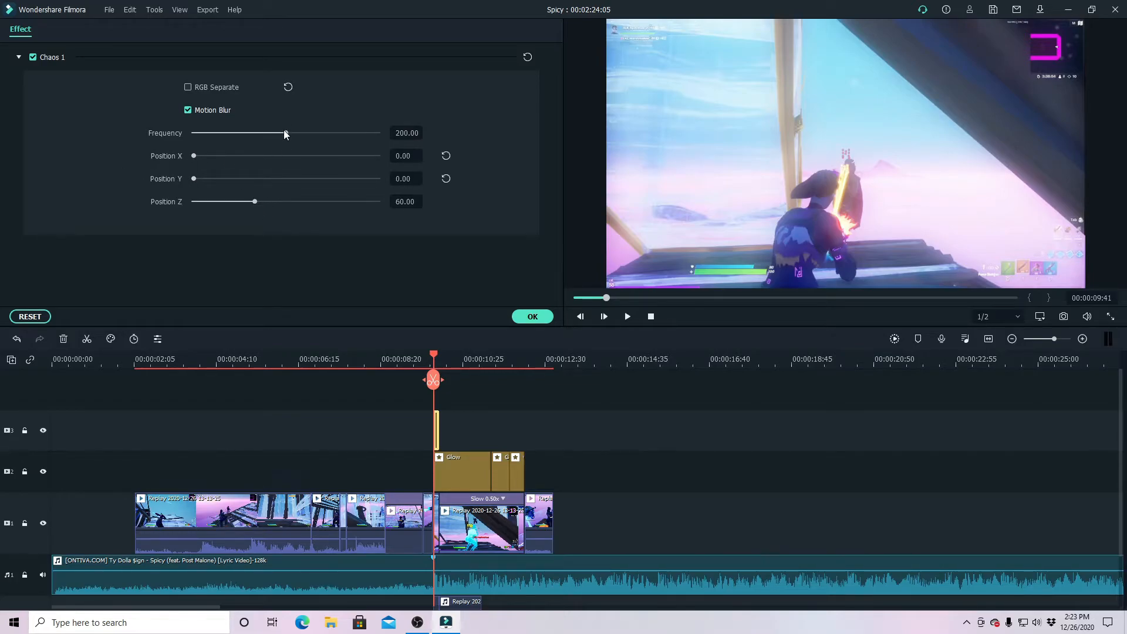
drag(284, 132, 225, 128)
click(533, 317)
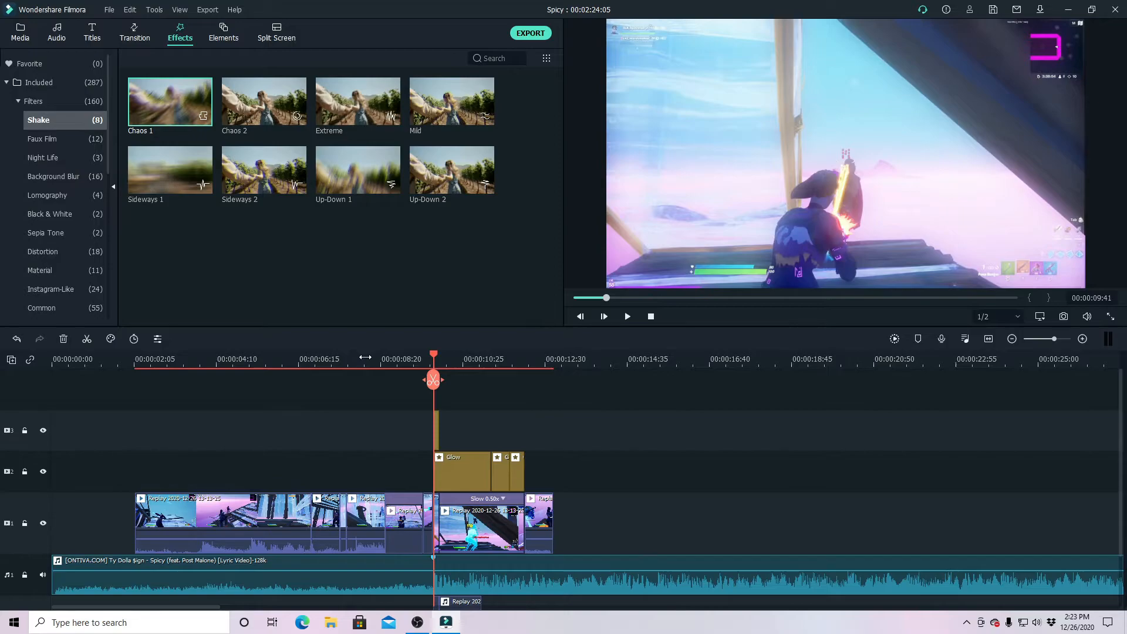
- Play the sequence through the Chaos 1 shake and return to the beat marker at 00:00:09:40
click(386, 359)
key(space)
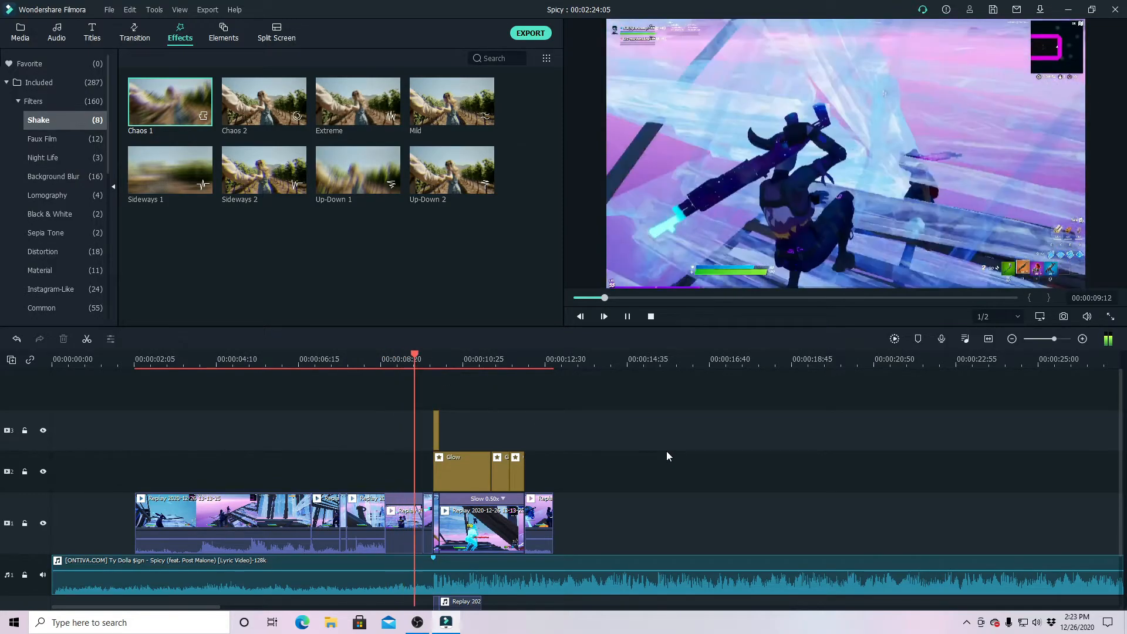
click(787, 110)
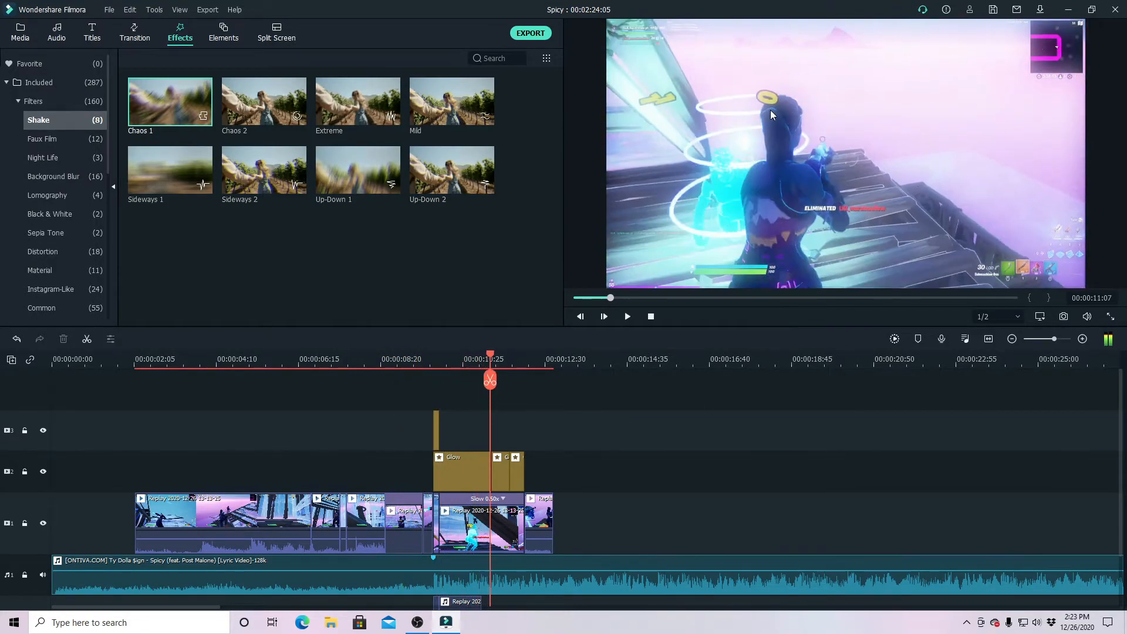
drag(489, 352, 432, 353)
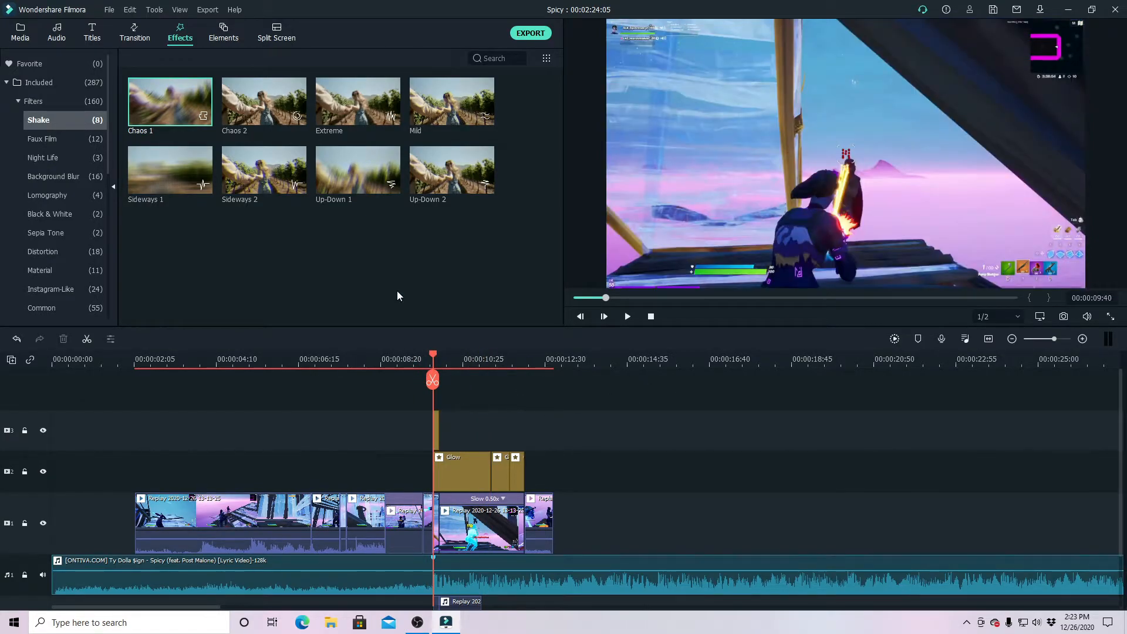
- Apply the Chromatic Aberration filter directly to the short gameplay clip at the beat marker, beneath the Chaos 1 effect
click(241, 238)
click(491, 60)
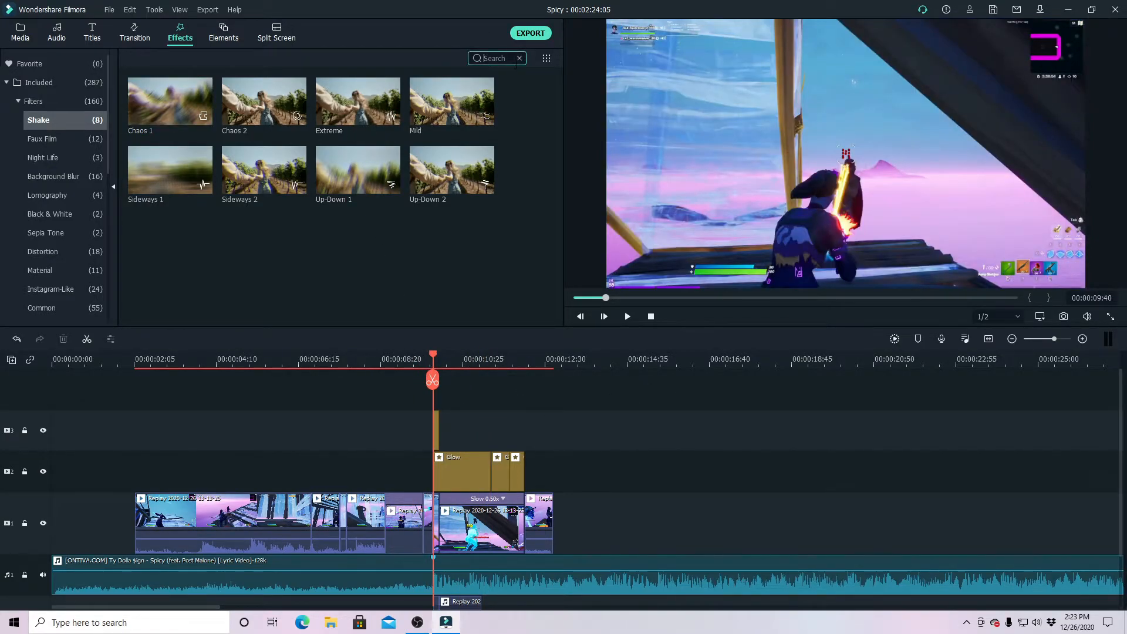
click(49, 65)
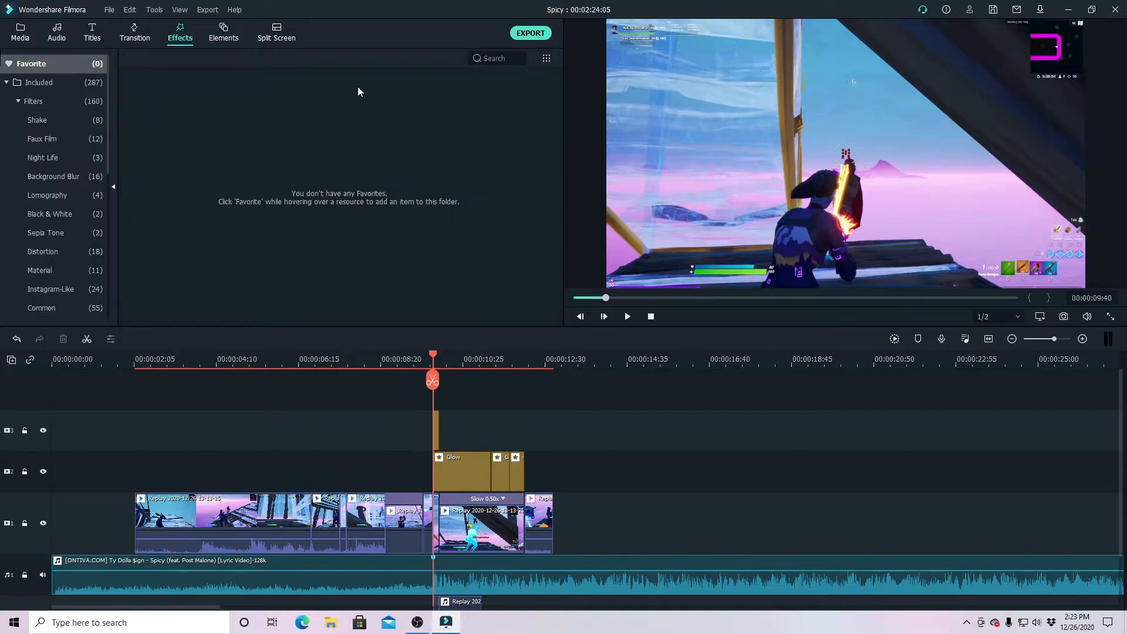
click(48, 87)
drag(357, 186, 528, 418)
click(1082, 338)
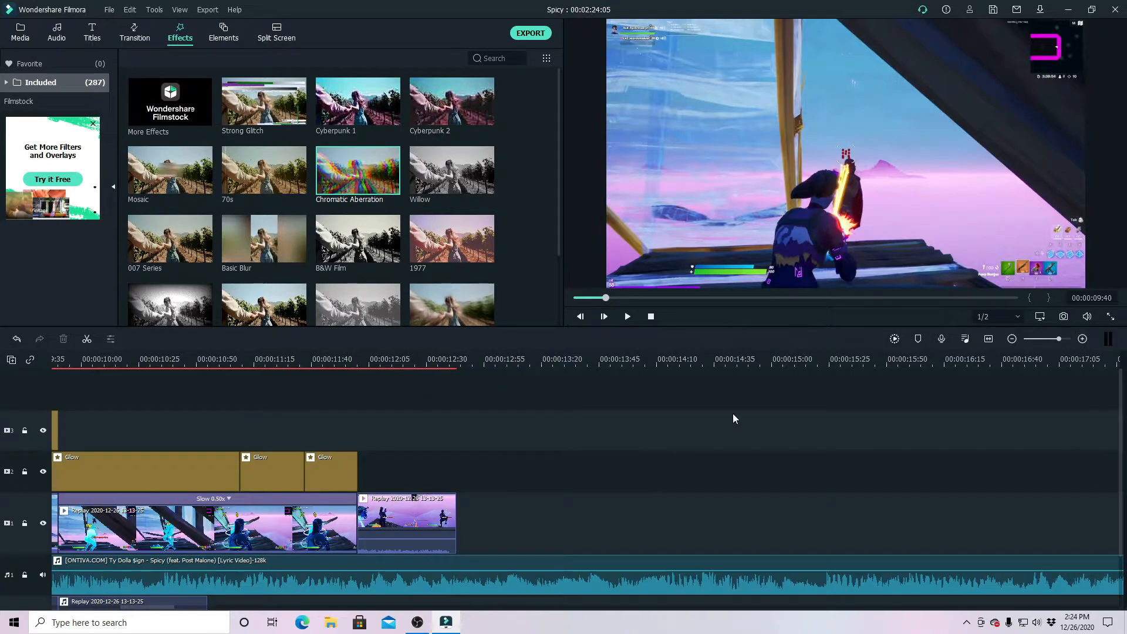
drag(386, 464, 827, 460)
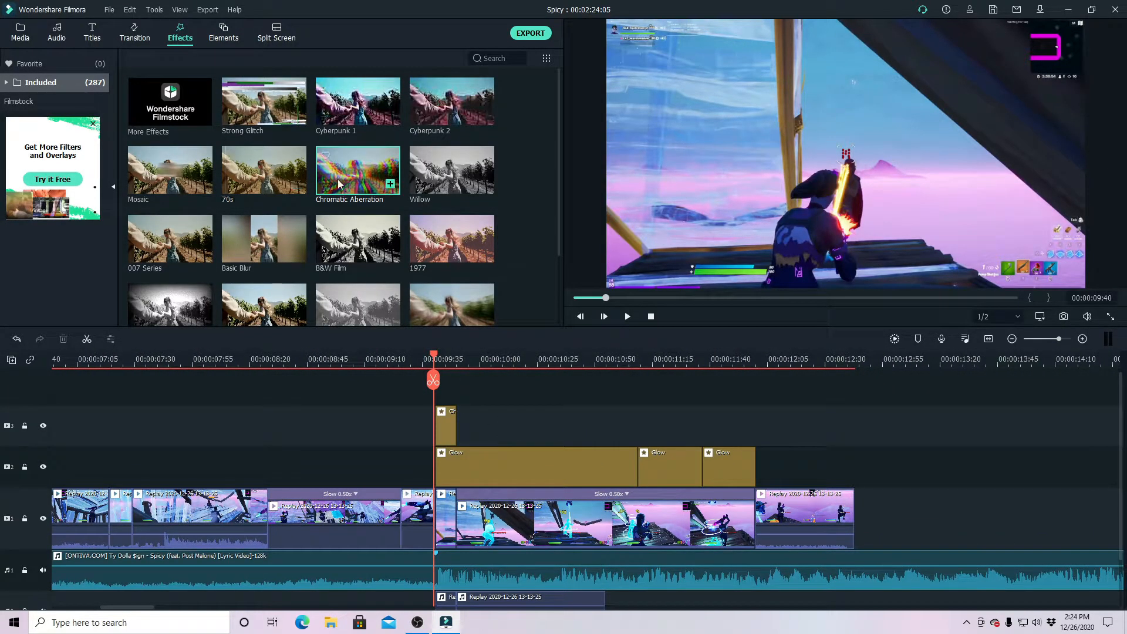
click(447, 509)
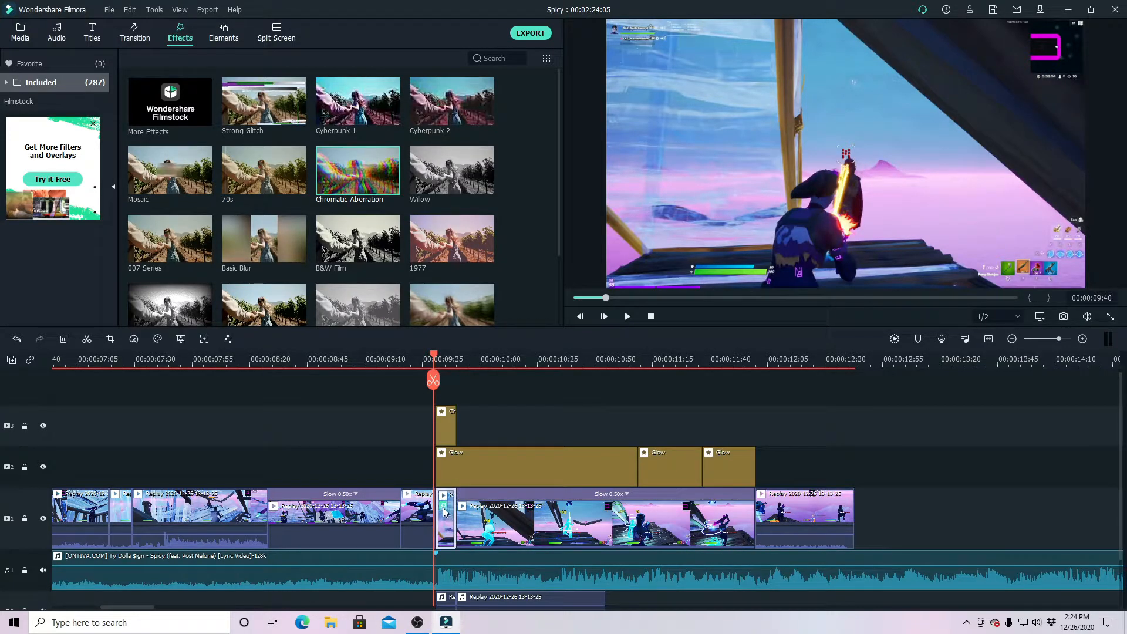
- Check the Chromatic Aberration on the short beat-drop clip at 00:00:09:43 and go back to 00:00:08:47
key(space)
key(space)
click(517, 364)
click(441, 369)
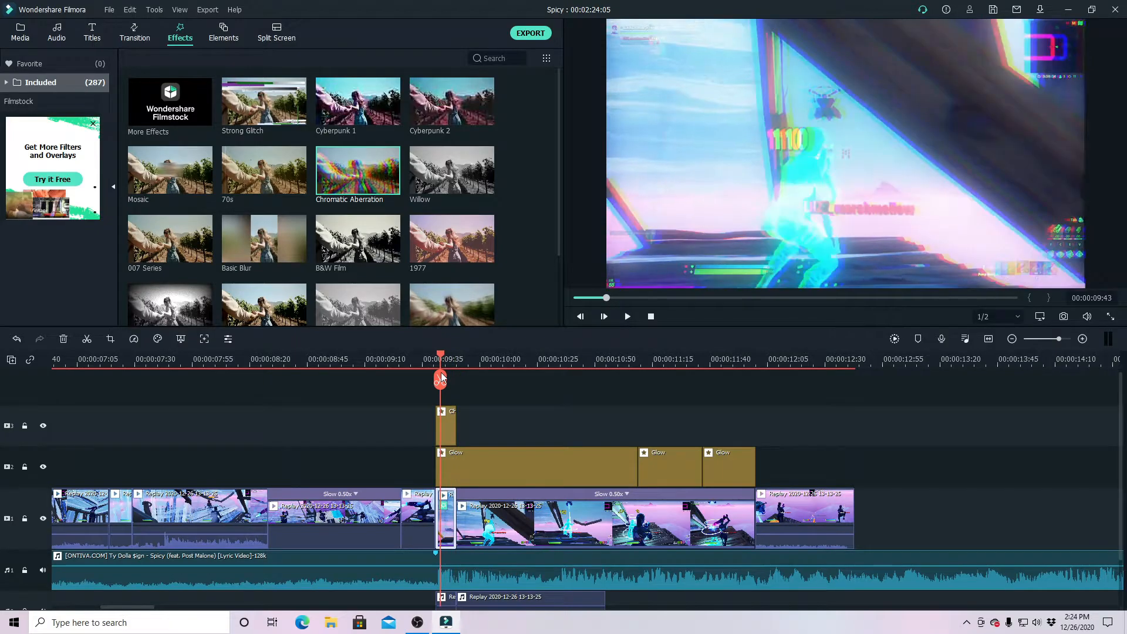
drag(439, 359, 309, 360)
scroll(427, 563, down, 2)
click(428, 563)
scroll(428, 563, up, 2)
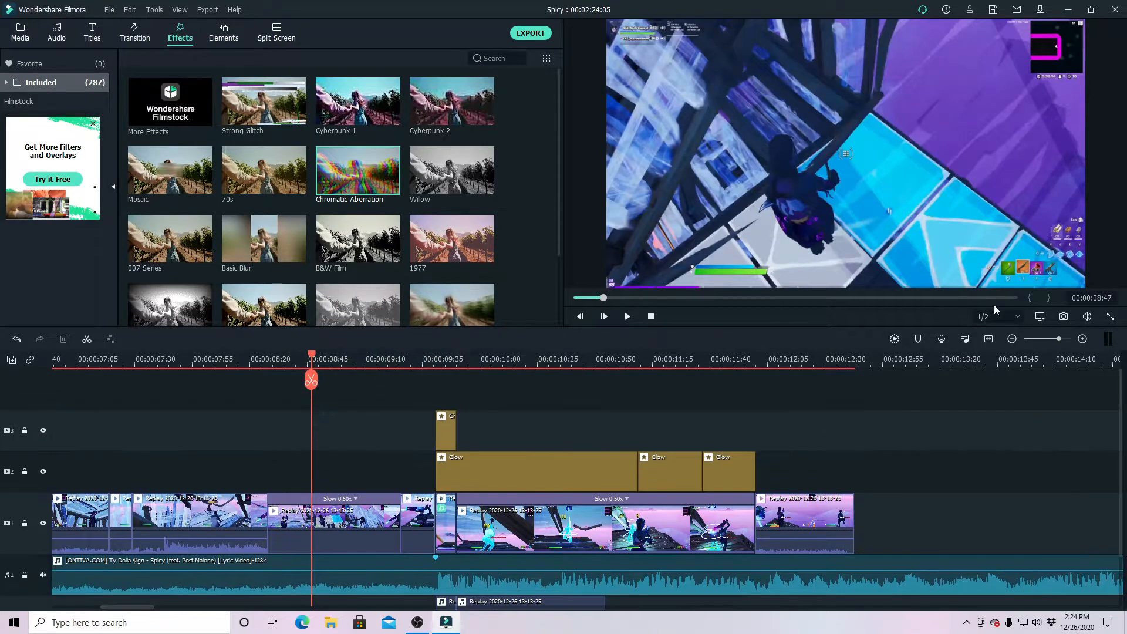
- Play the sequence from 00:00:06:50 through the elimination and return to the slow-motion clip's start at 00:00:08:28
click(1011, 339)
scroll(587, 425, down, 1)
drag(242, 355, 163, 355)
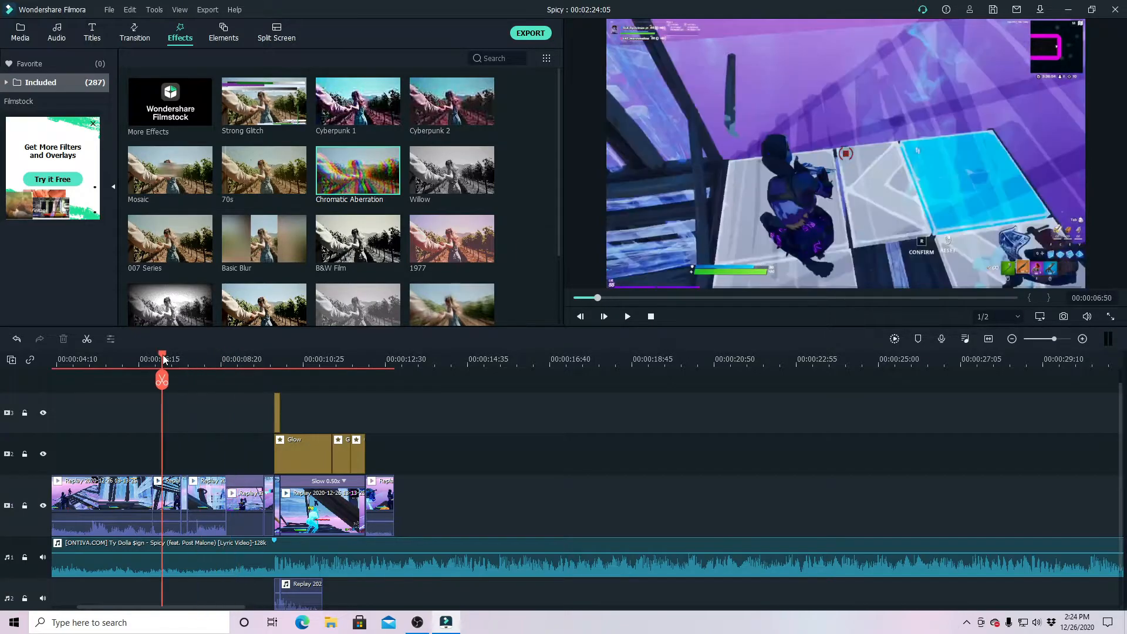
key(space)
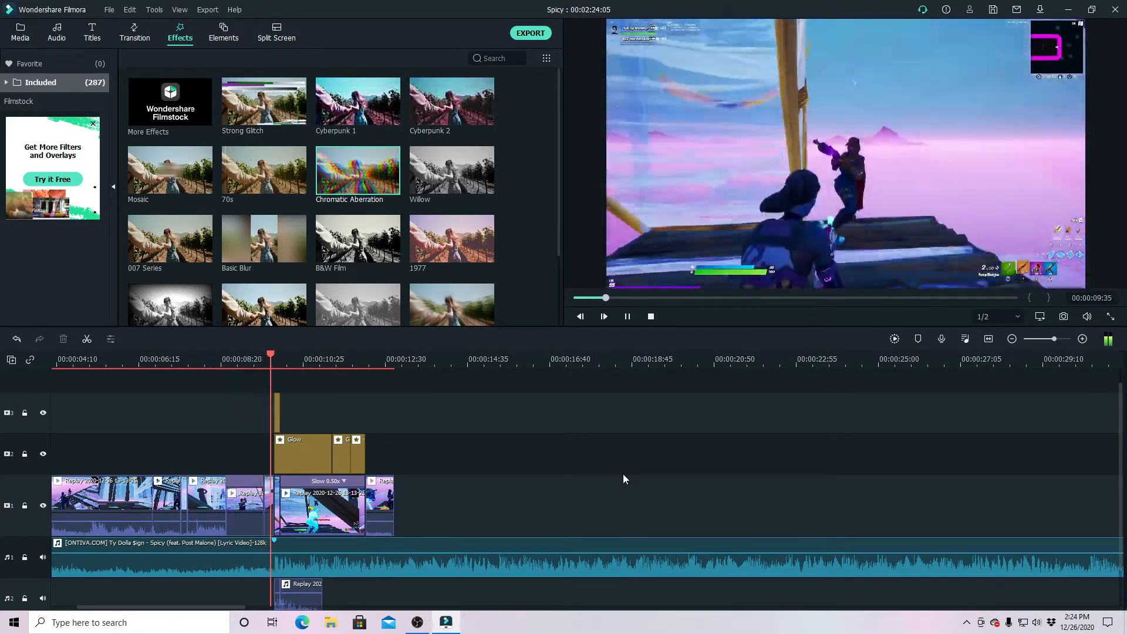
key(space)
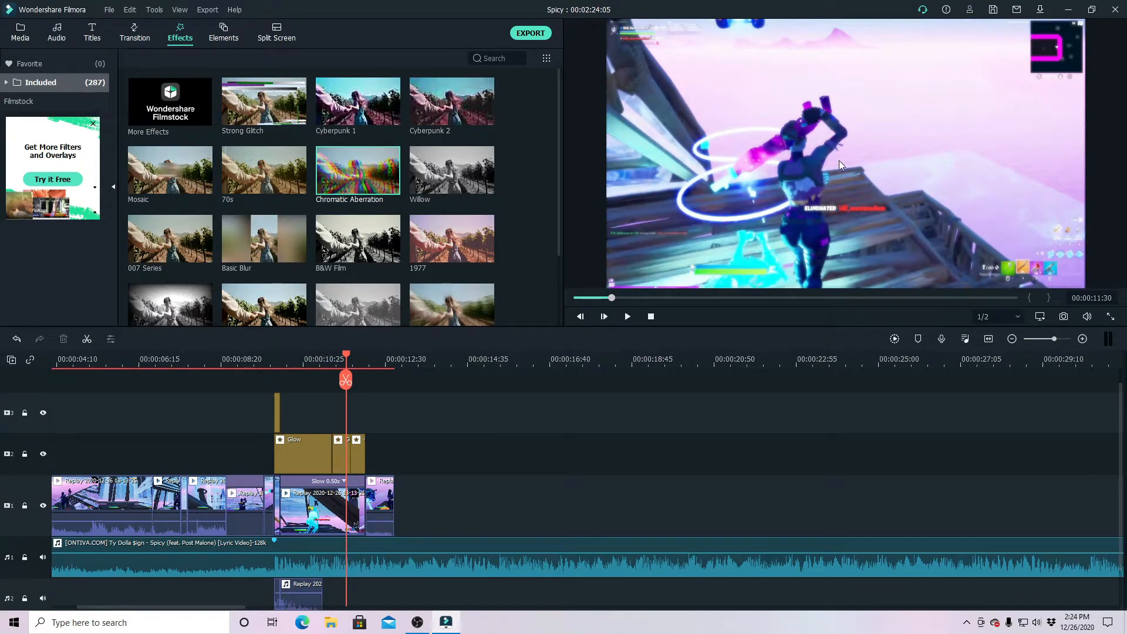
drag(345, 358, 386, 346)
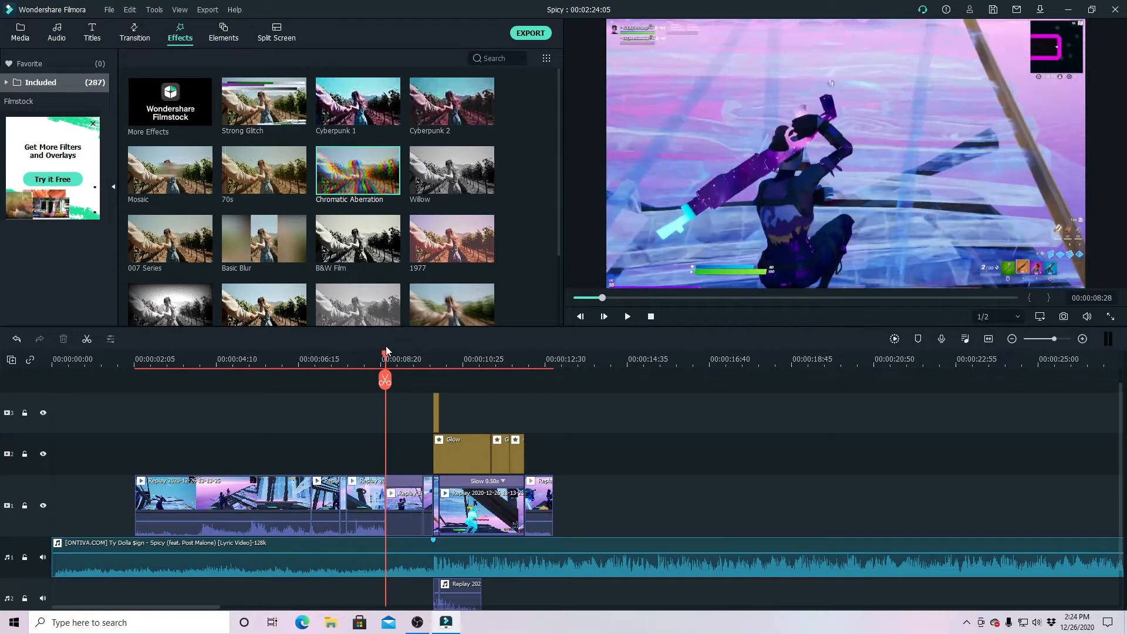
- Place the Willow filter before the first Glow piece, fit it between 00:00:08:28 and the beat marker, and play it back
scroll(350, 295, down, 2)
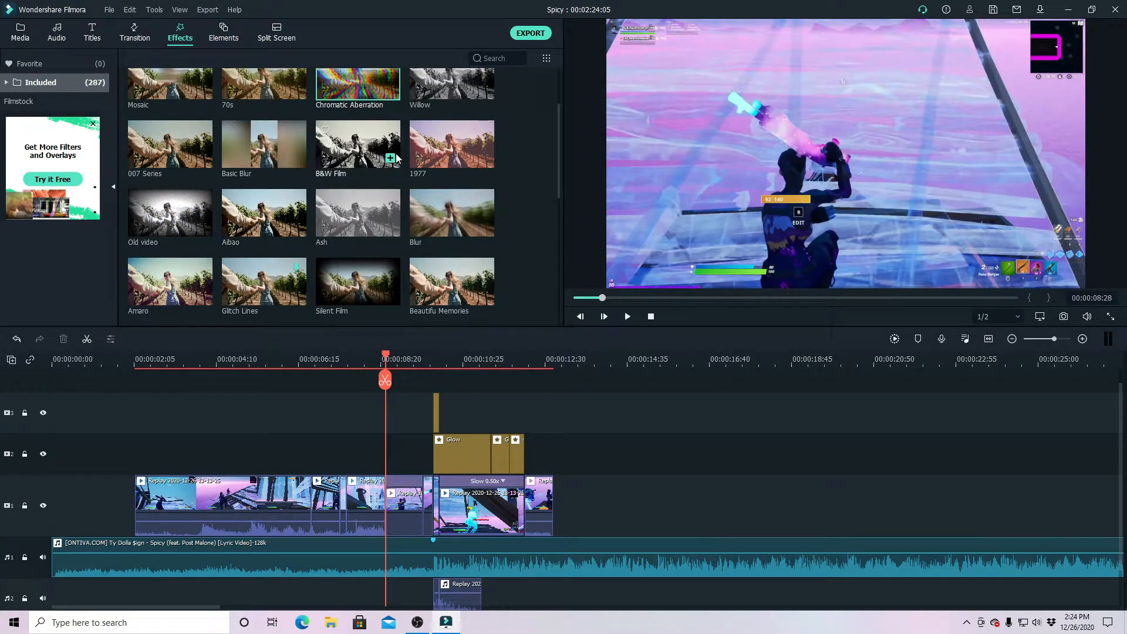
drag(452, 86, 209, 422)
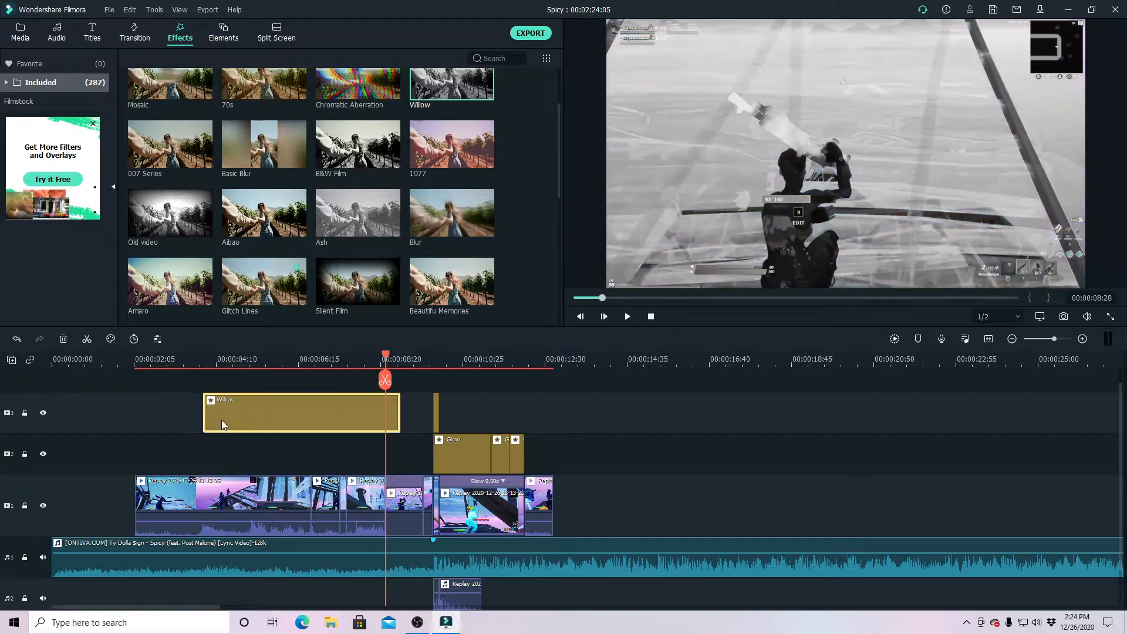
drag(398, 408, 432, 457)
key(space)
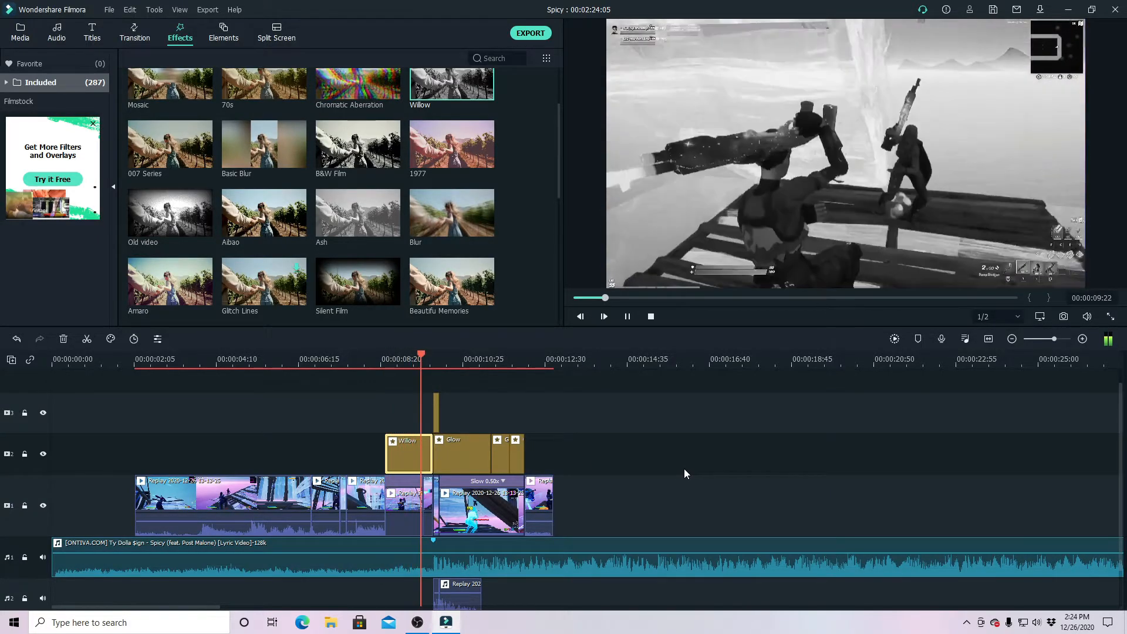
key(space)
drag(446, 362, 363, 358)
- Add a Dissolve transition at the cut where the slow-motion clip under the Willow filter begins
click(134, 38)
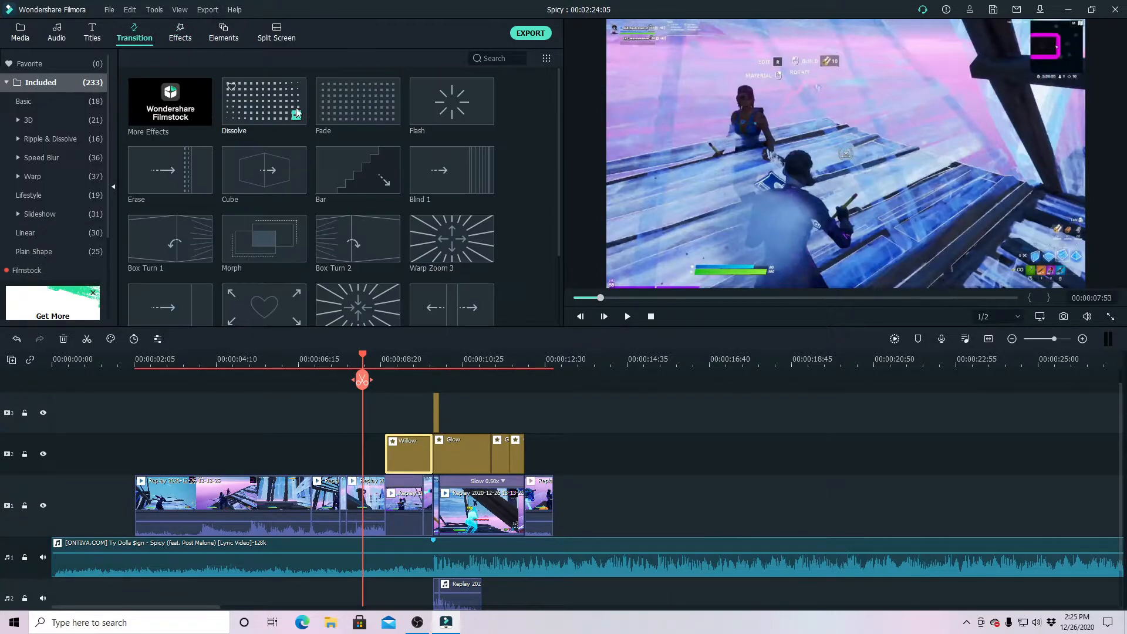
drag(264, 101, 383, 497)
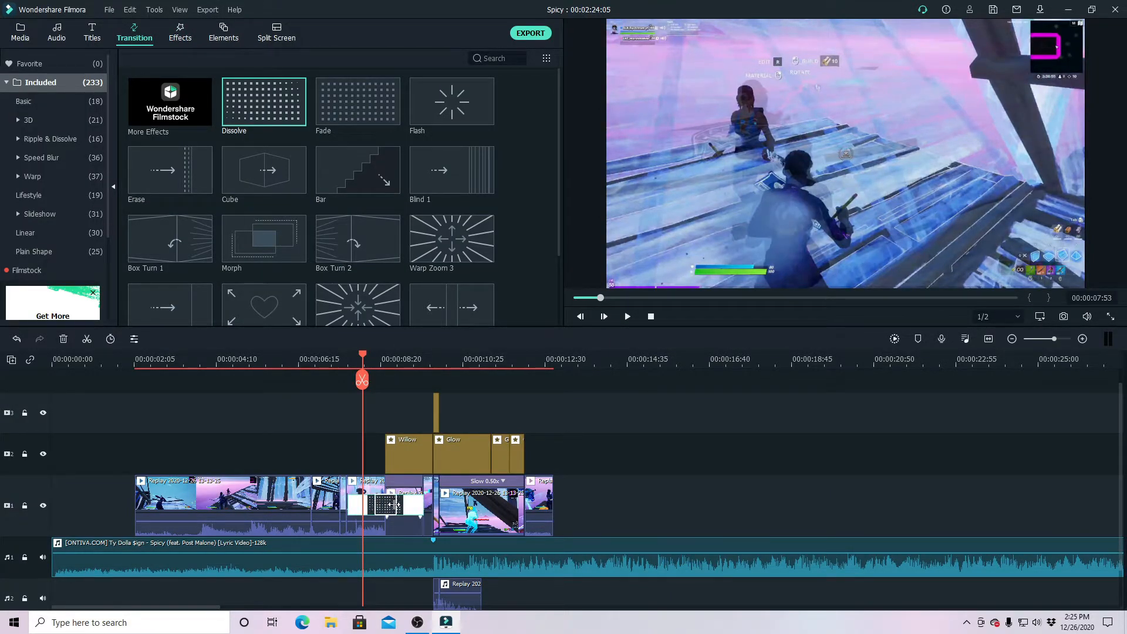
drag(398, 502, 399, 502)
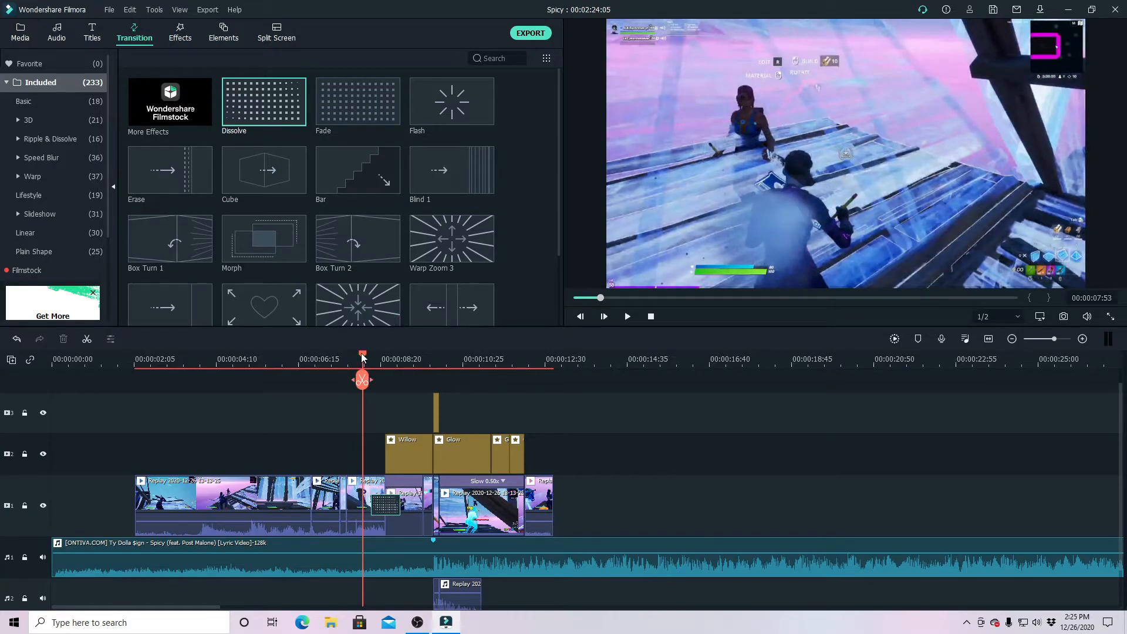
- Play the edit twice from before the Dissolve transition through the Willow section and the elimination
click(330, 359)
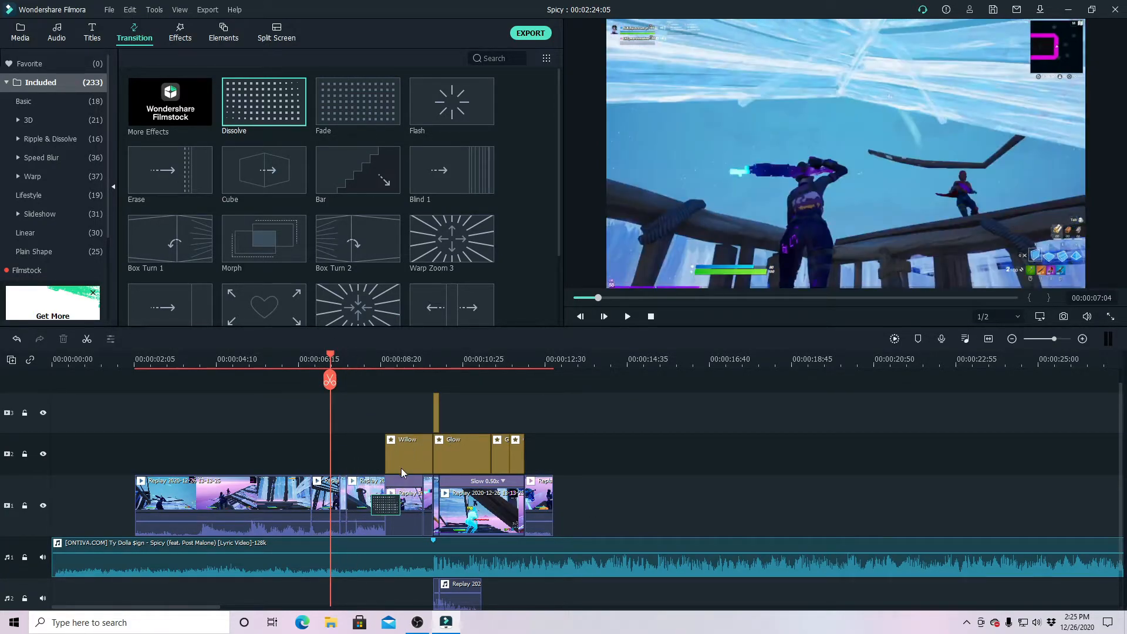
scroll(410, 587, down, 1)
key(space)
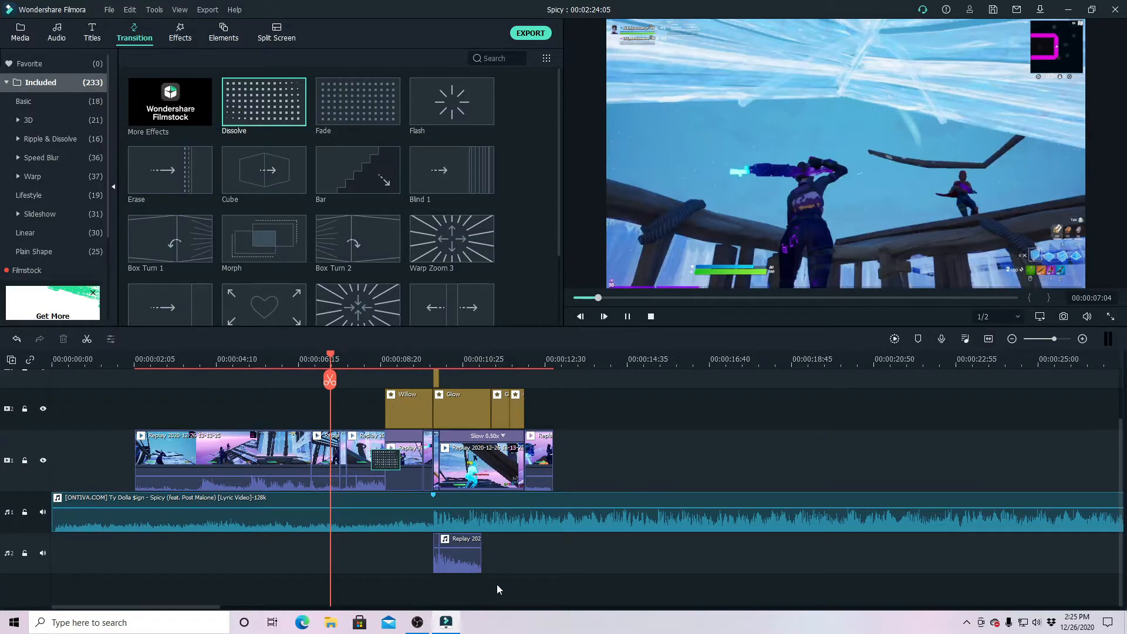
scroll(569, 577, up, 1)
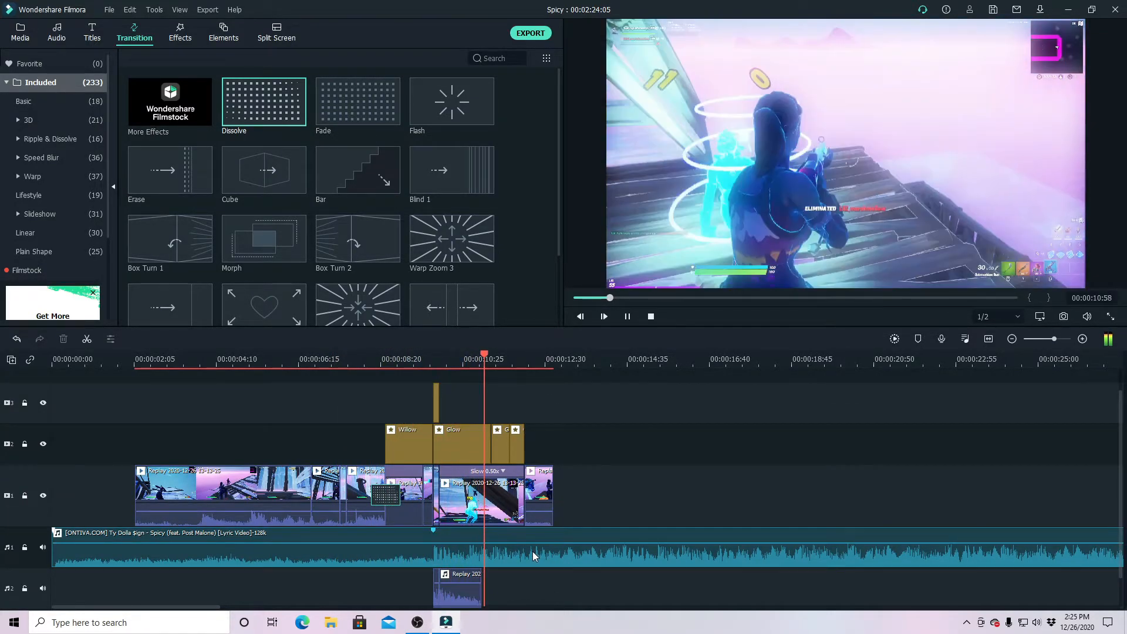
key(space)
drag(509, 355, 353, 378)
key(space)
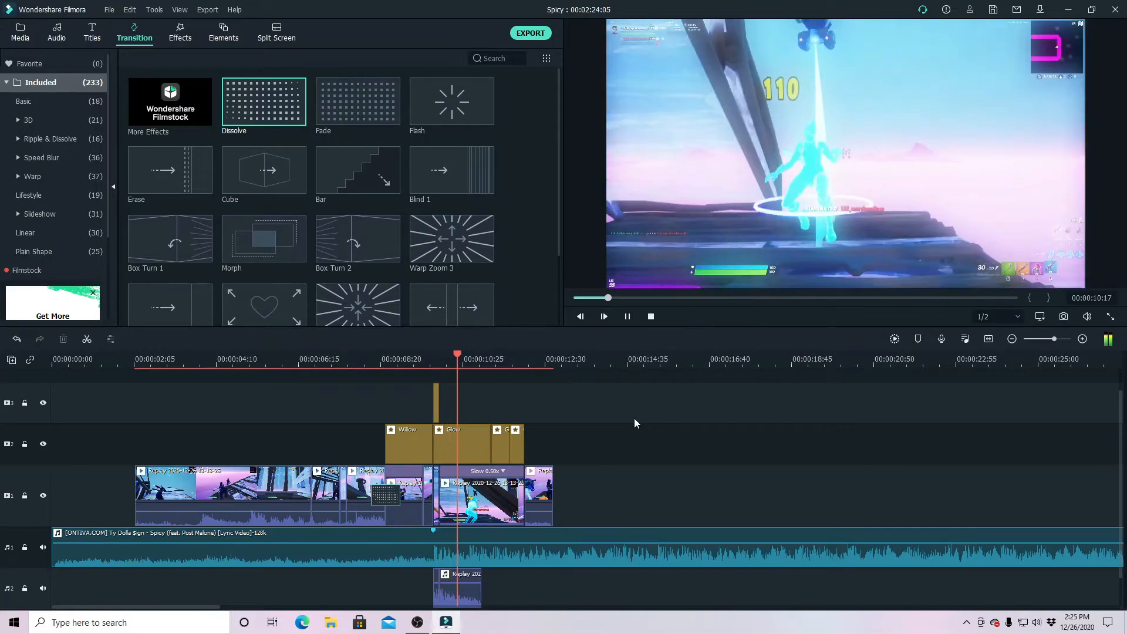
key(space)
- Return to the start of the first gameplay clip at 00:00:02:09 and open the title library
drag(510, 359, 136, 376)
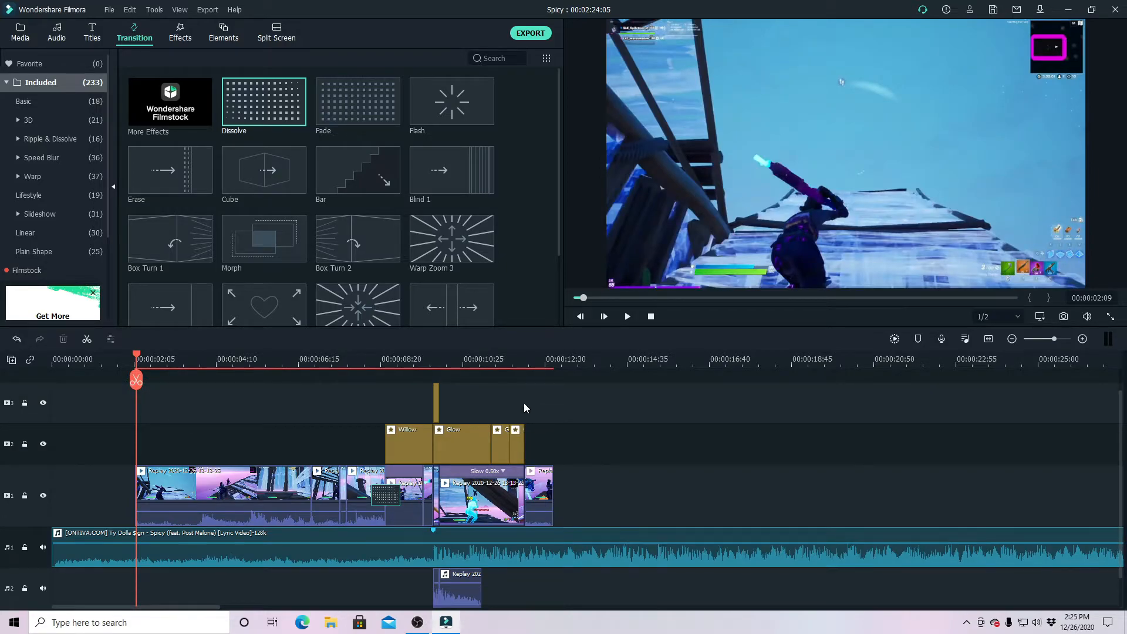
click(91, 38)
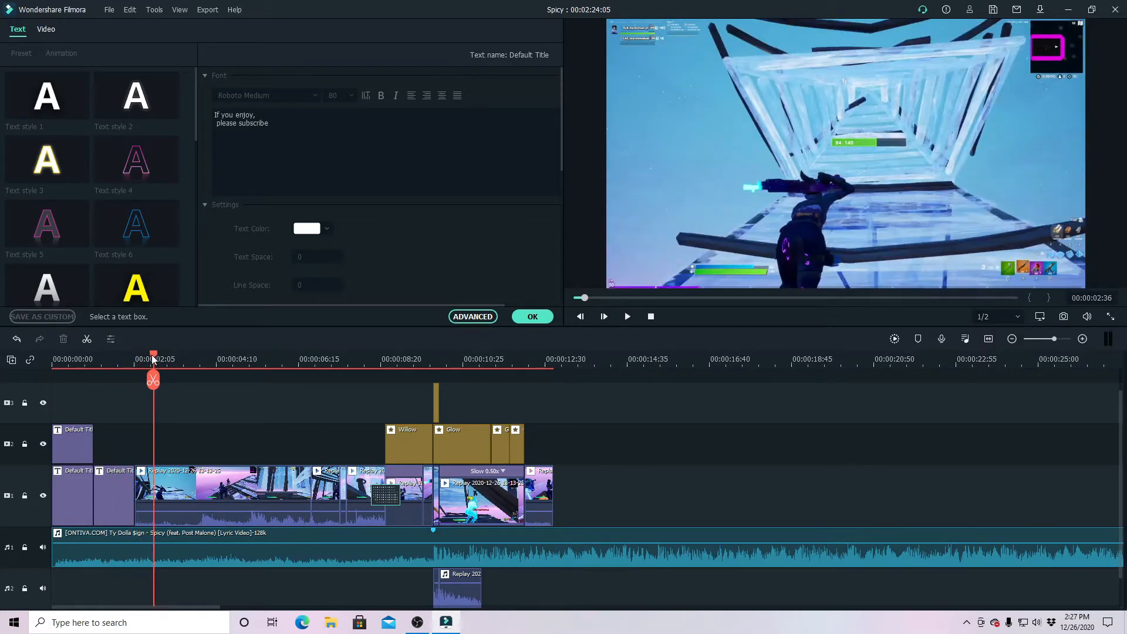
- Play the first gameplay clip from its start and split it at 00:00:02:57
drag(151, 353, 137, 355)
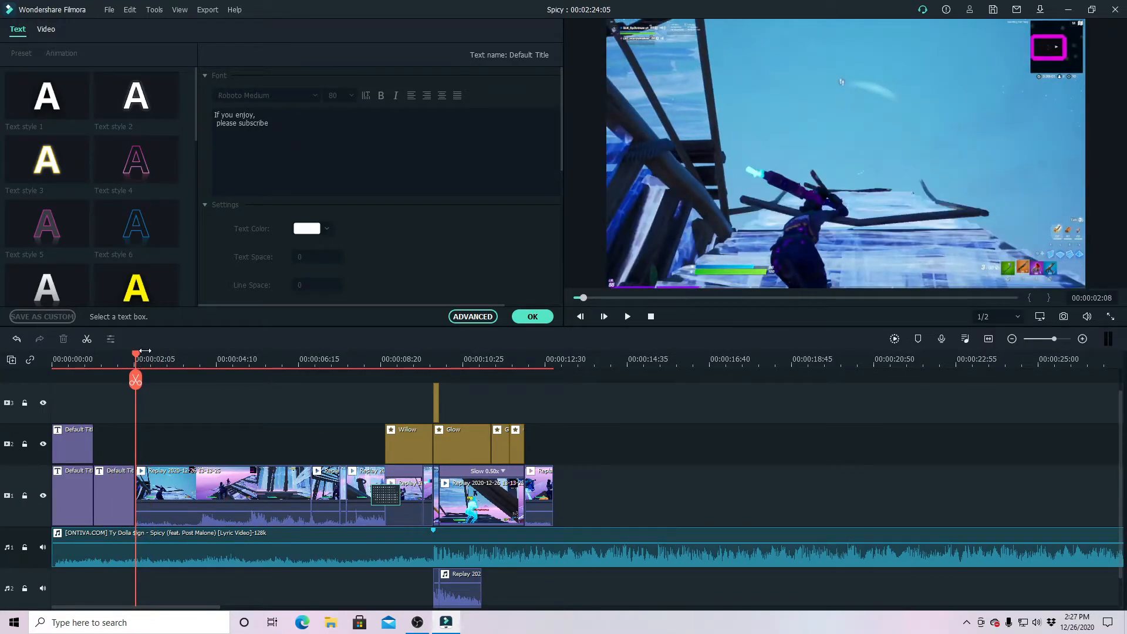
key(space)
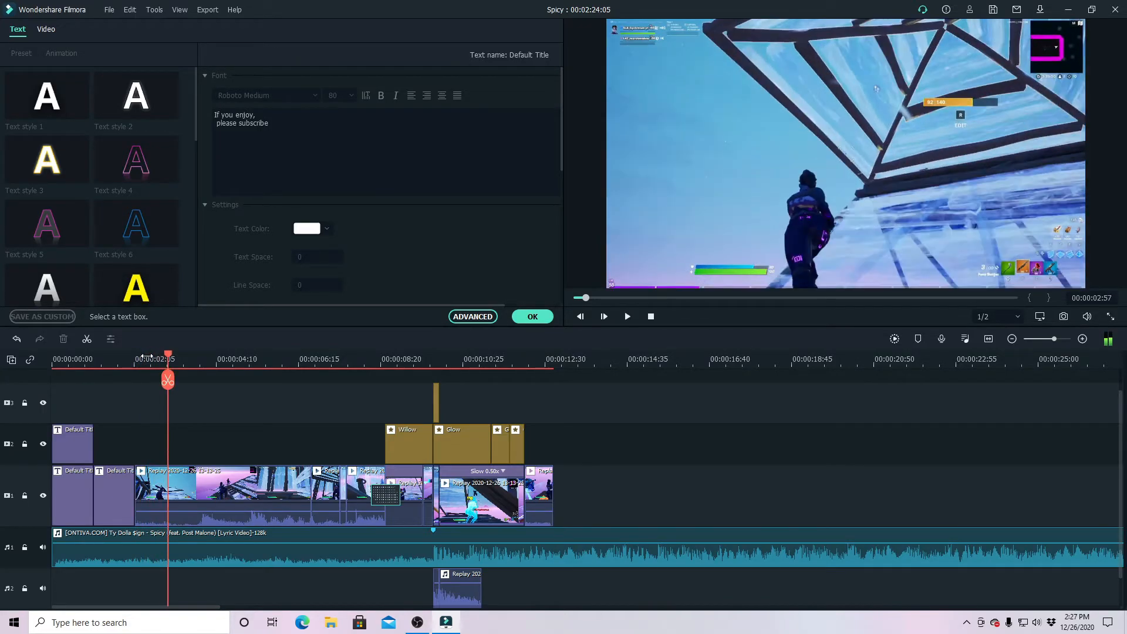
click(192, 493)
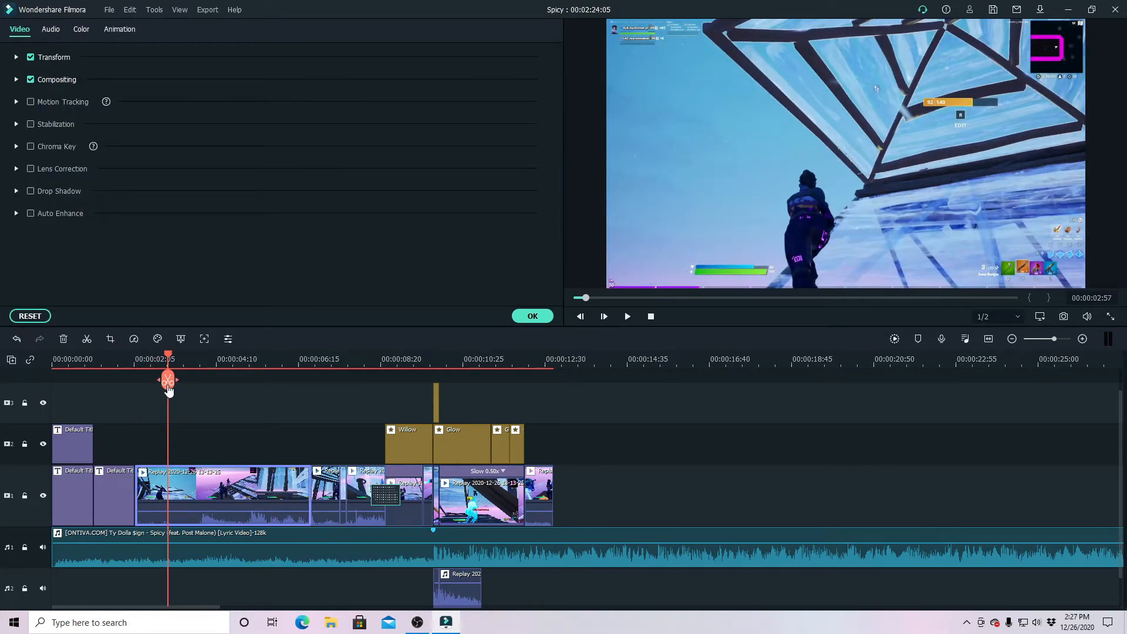
click(168, 381)
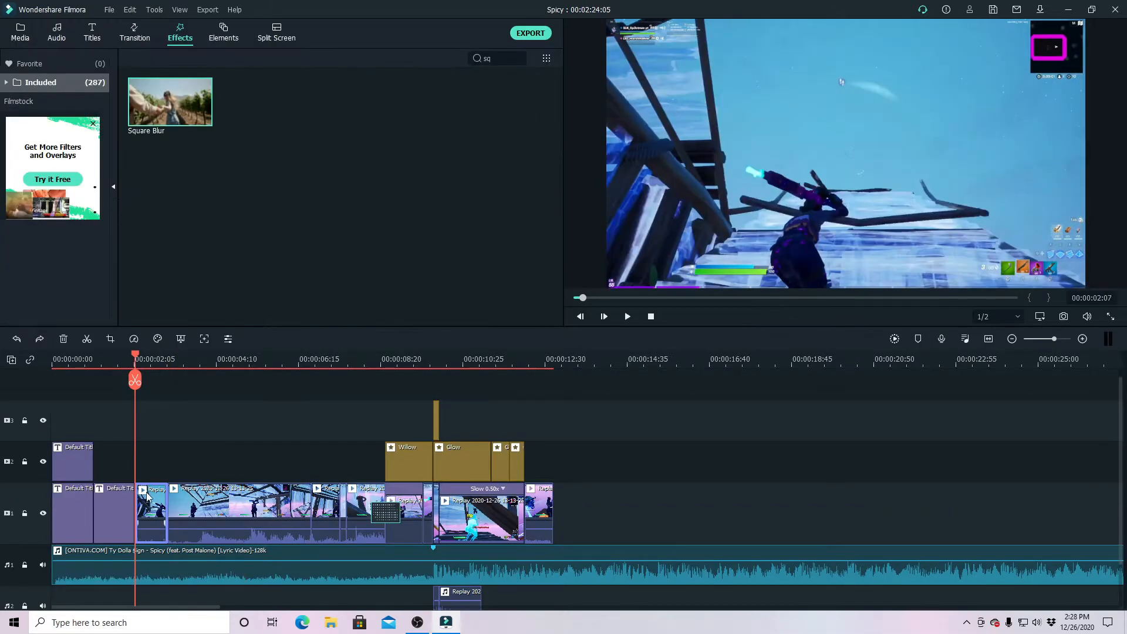
- Move the second title from the gameplay track to the track above and shift the first gameplay piece beneath it
drag(121, 488, 111, 464)
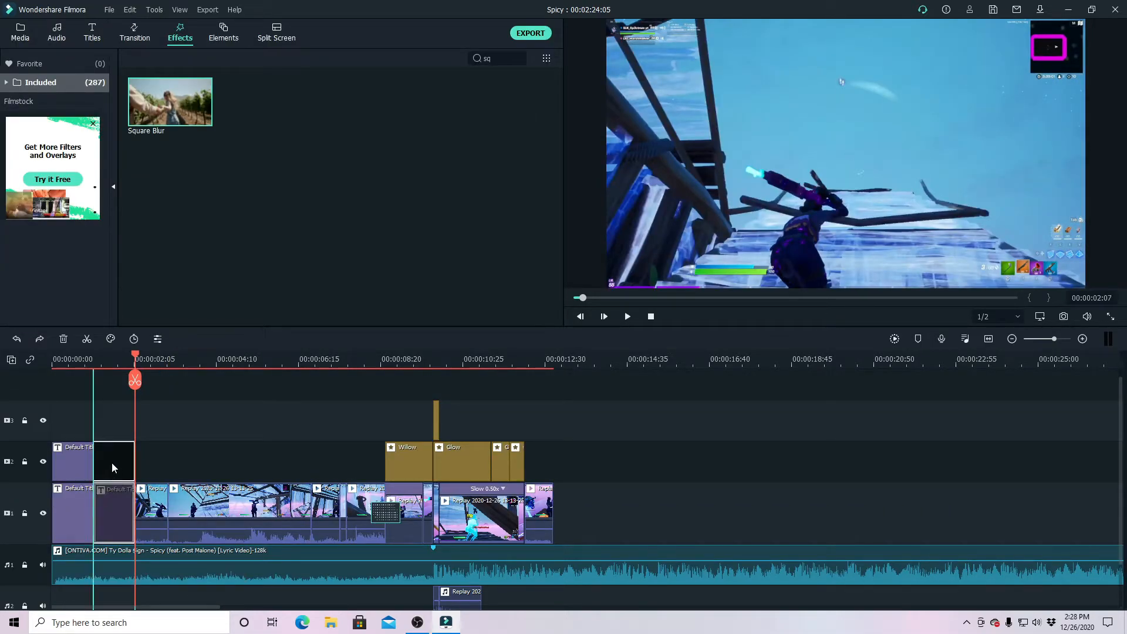
click(159, 599)
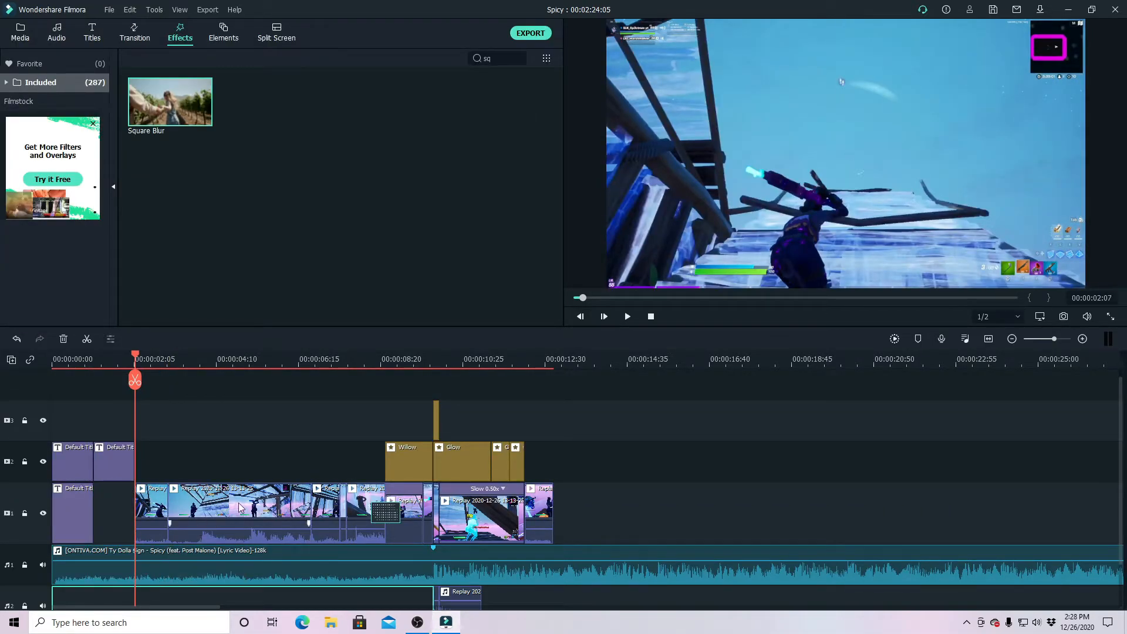
drag(168, 498, 108, 499)
- Slow the first gameplay piece to 0.50x and position it so it ends where the next clip begins
click(134, 338)
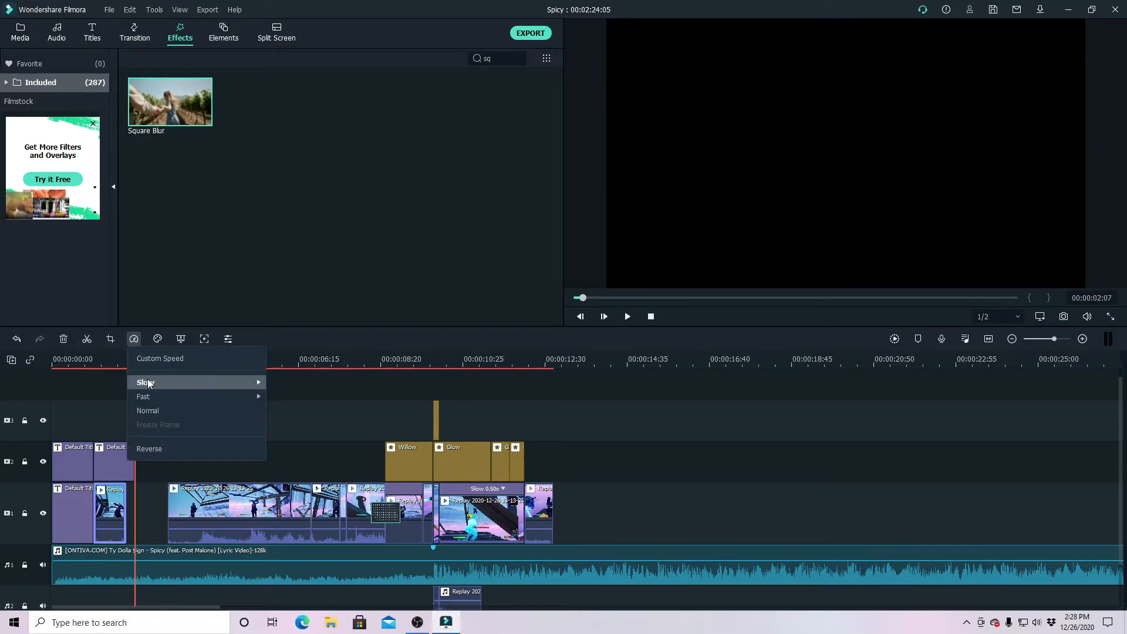
click(283, 383)
click(205, 593)
drag(149, 499, 155, 498)
click(185, 596)
click(151, 493)
- Apply the Square Blur filter to the slowed piece beneath the second title and return to the sequence start
scroll(152, 463, up, 2)
click(164, 478)
scroll(176, 440, down, 1)
drag(164, 97, 123, 489)
scroll(176, 558, down, 1)
scroll(150, 424, up, 2)
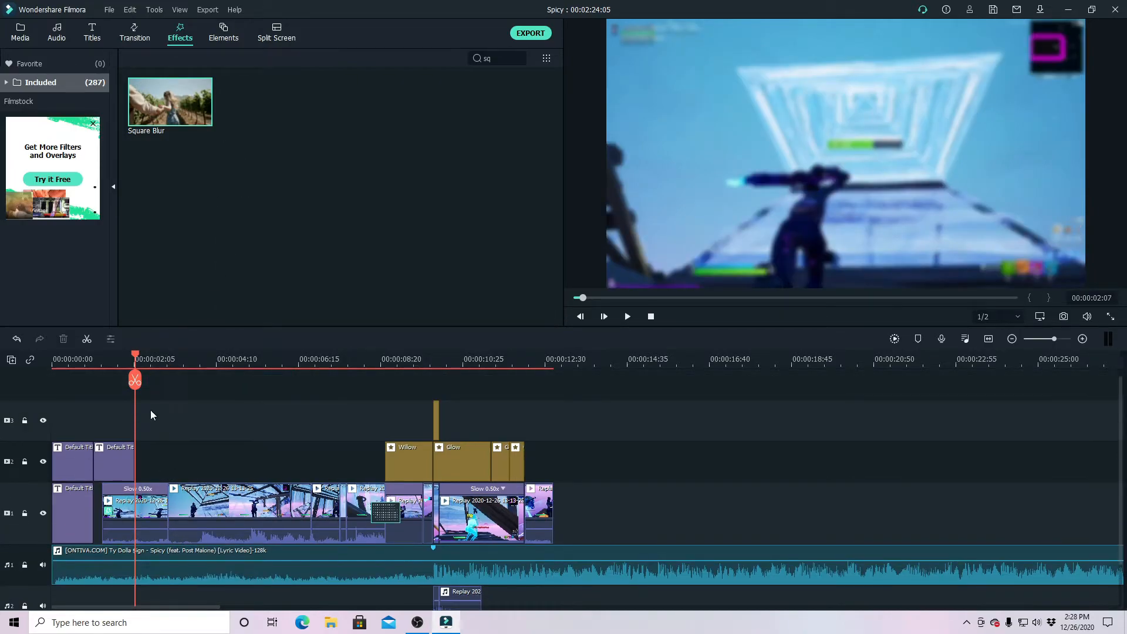
key(Home)
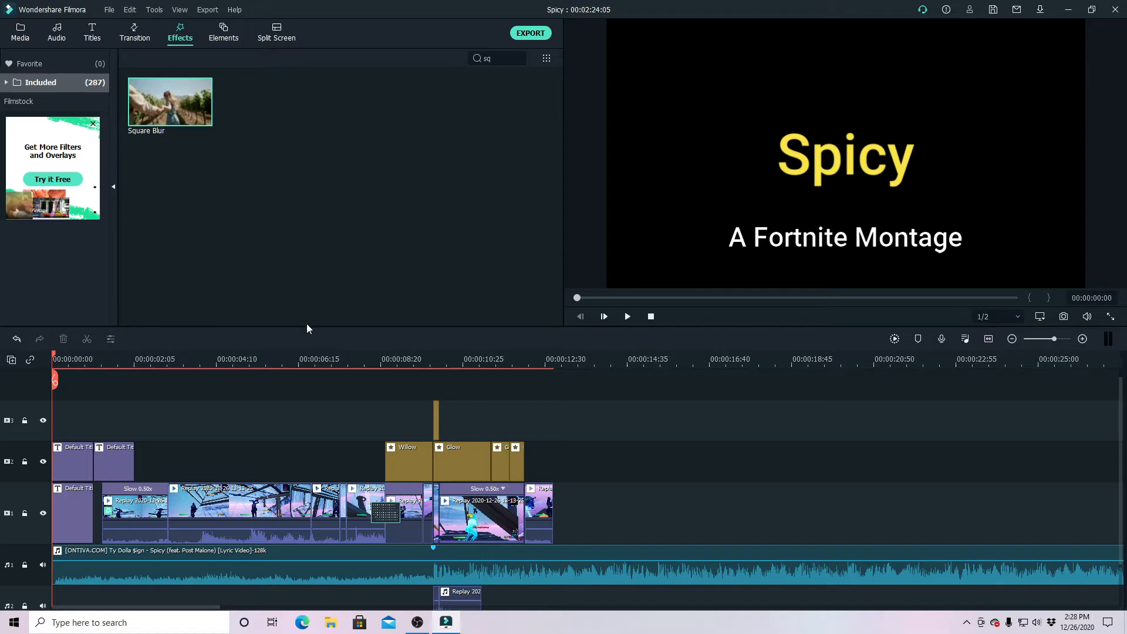
- Play the montage from the start to check the intro titles, blurred gameplay and effects through the final clips
scroll(153, 537, down, 3)
click(140, 572)
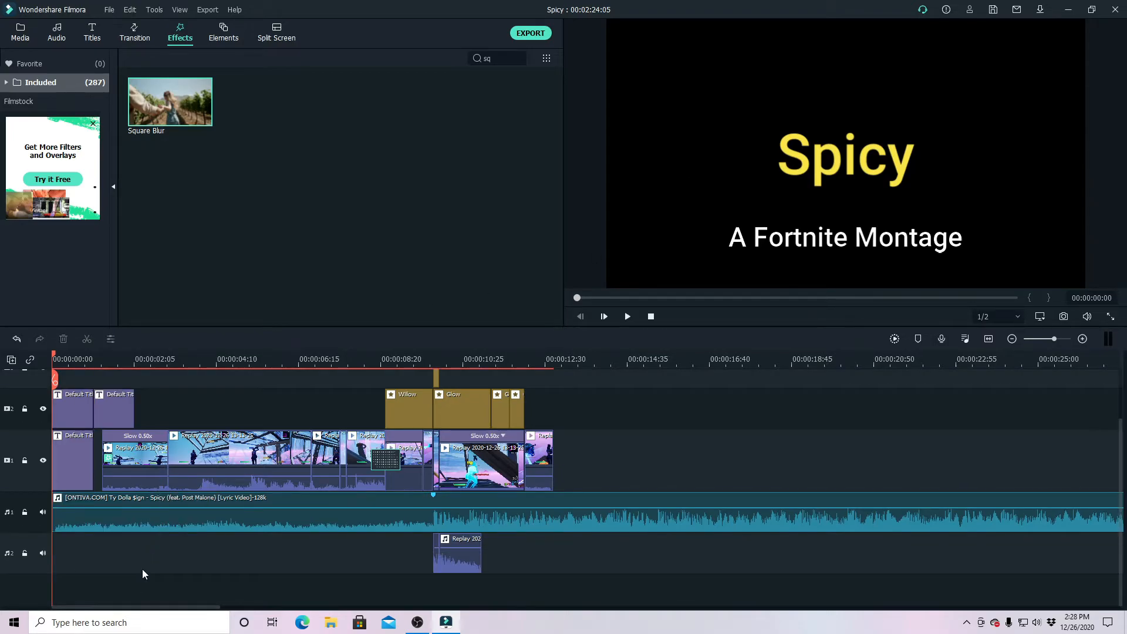
scroll(144, 572, up, 2)
key(space)
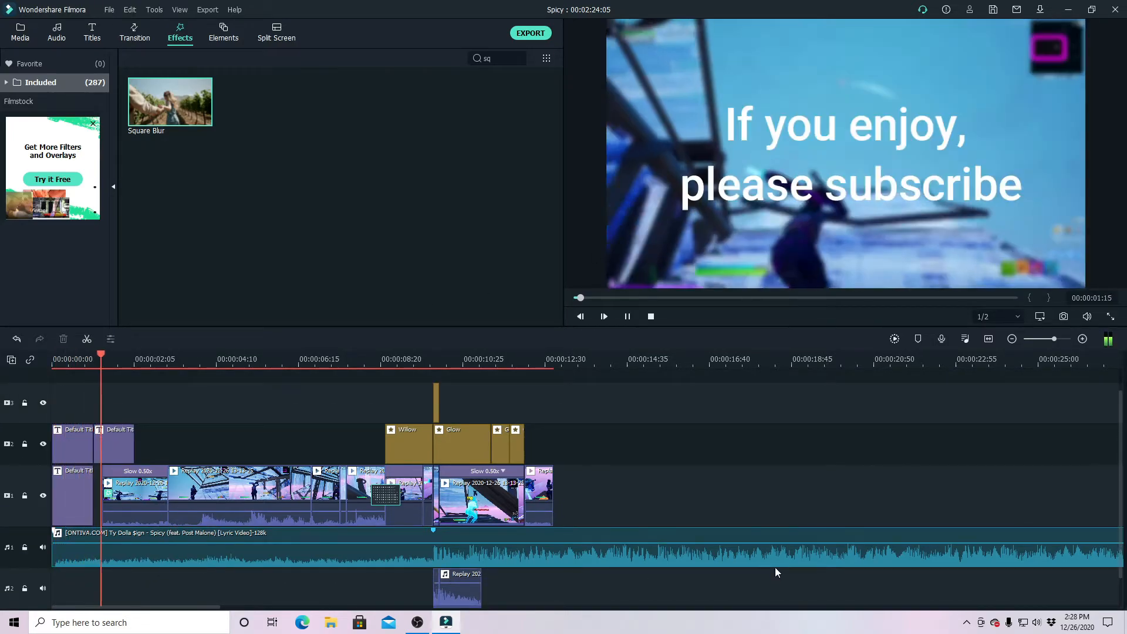
key(space)
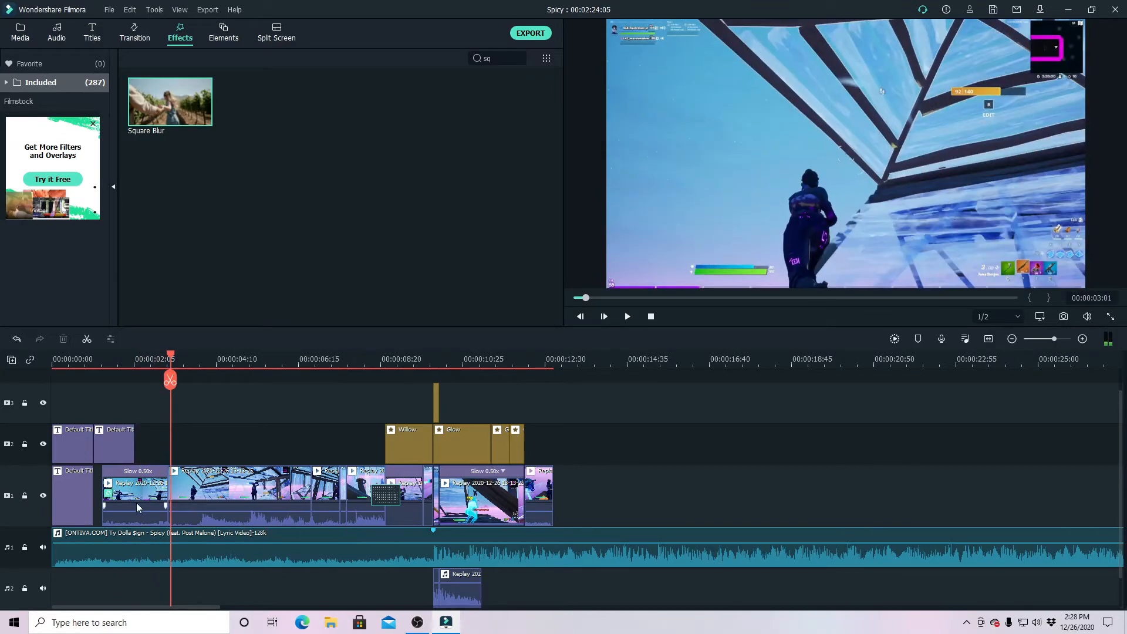
key(Home)
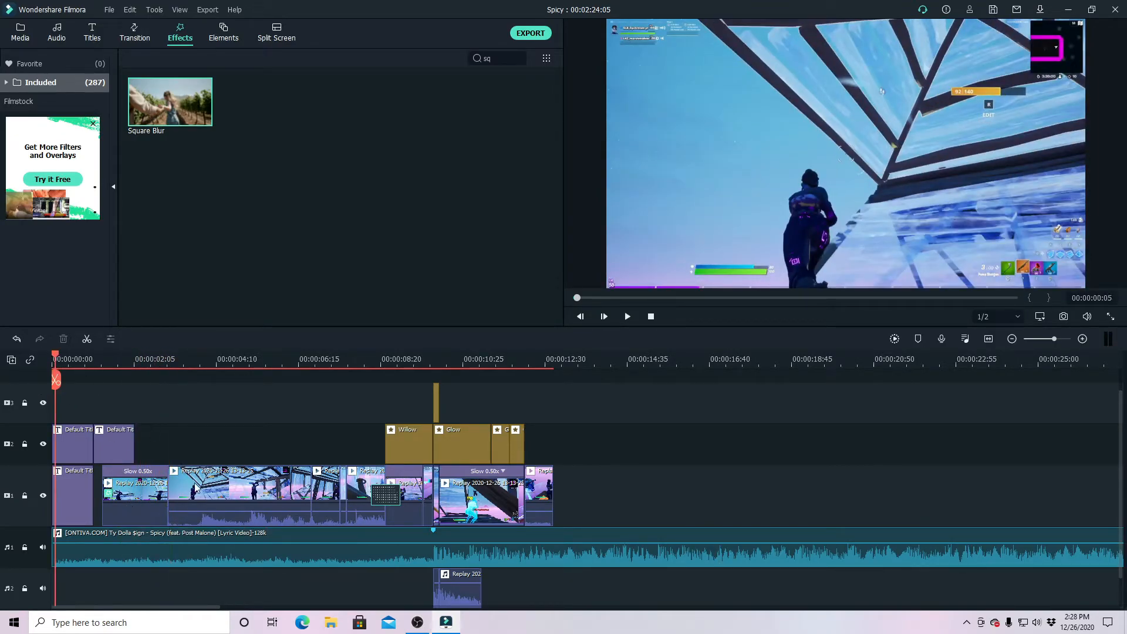
key(space)
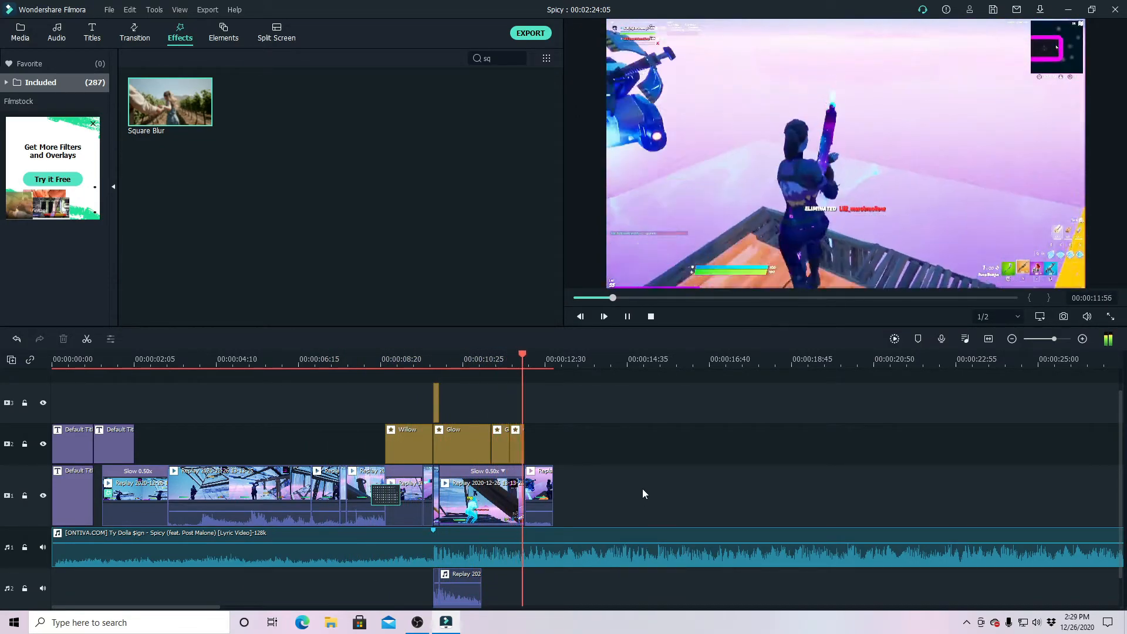
- Add a Default Title directly after the last gameplay clip and set its text to "Thanks for watching"
click(92, 32)
drag(671, 369, 552, 505)
double_click(614, 495)
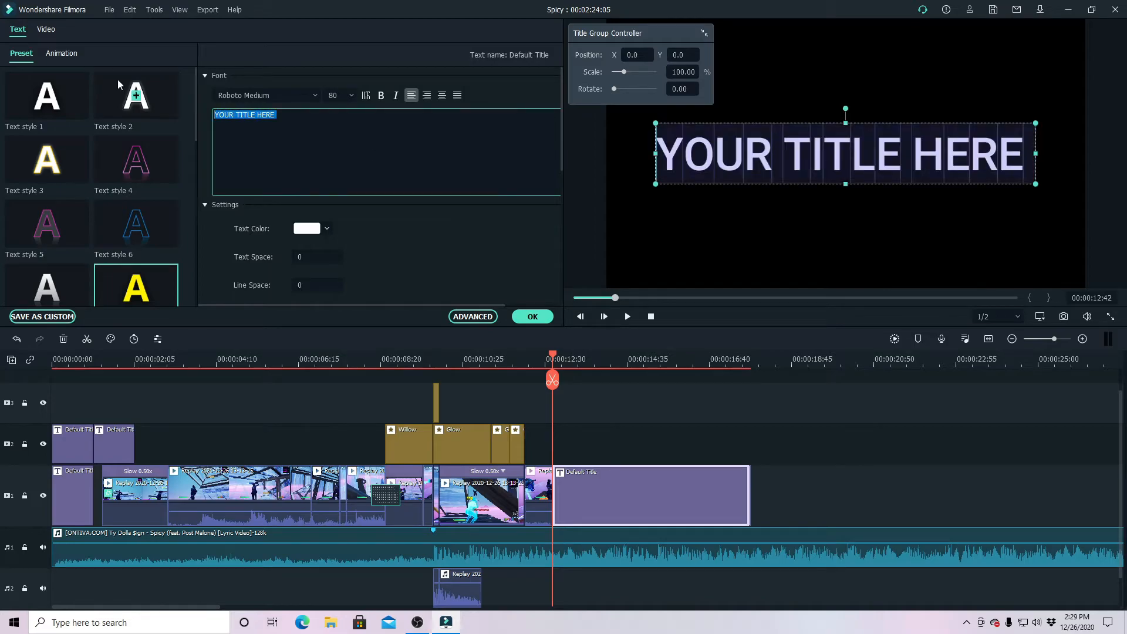
text(Thanks for watching)
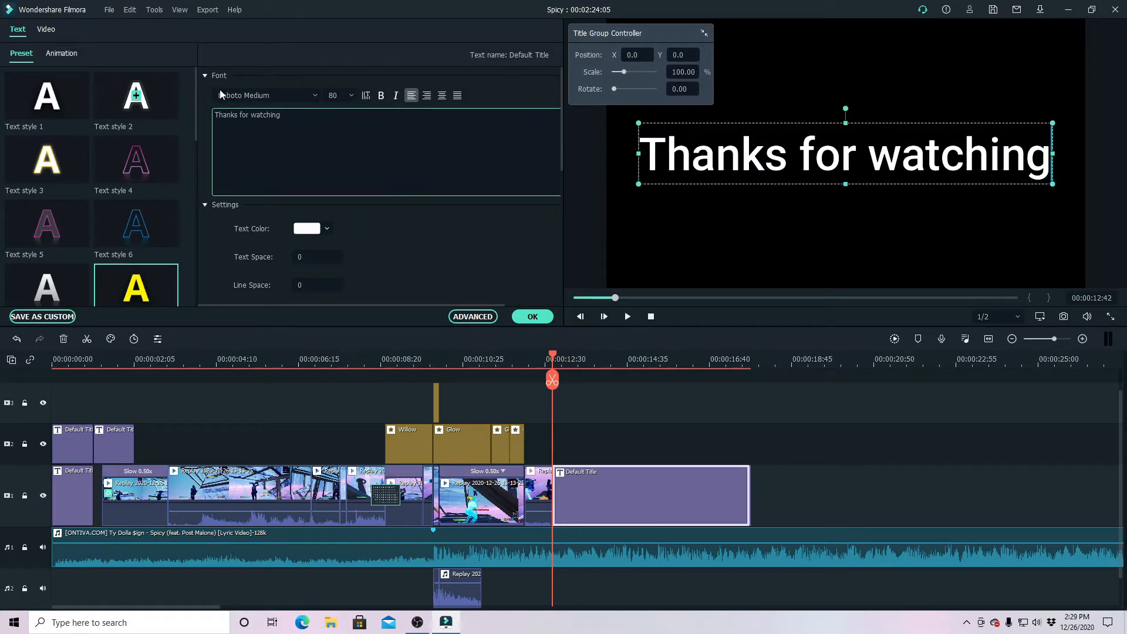
key(BackSpace)
click(572, 379)
- Split the closing title at 00:00:13:54 and 00:00:14:29 and delete the piece after the second cut
drag(551, 356, 600, 367)
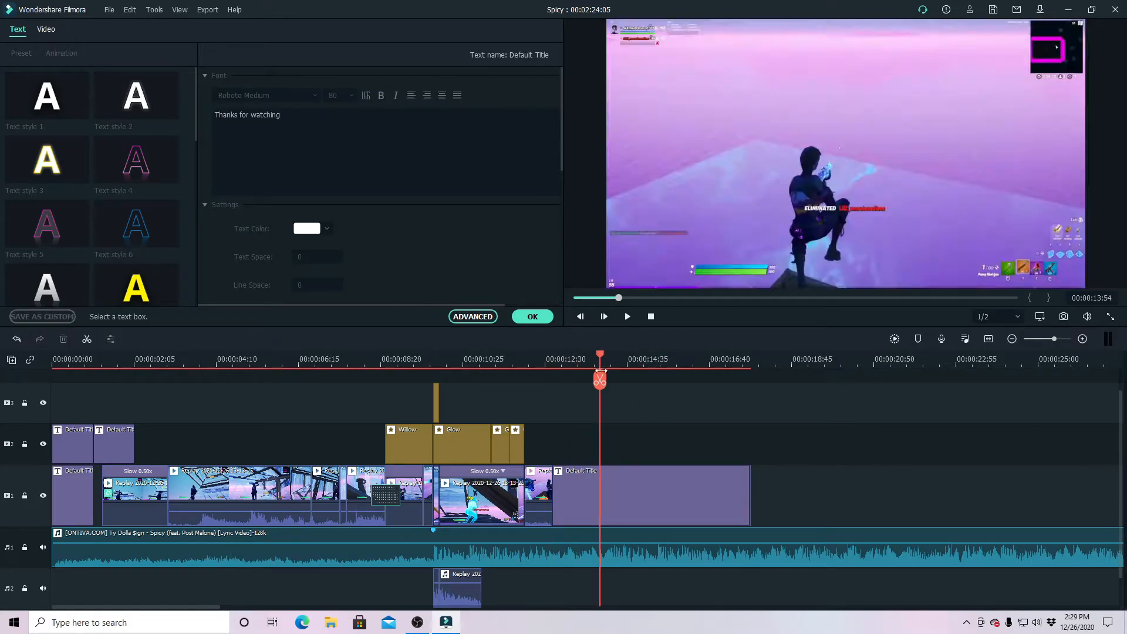
click(619, 484)
click(600, 380)
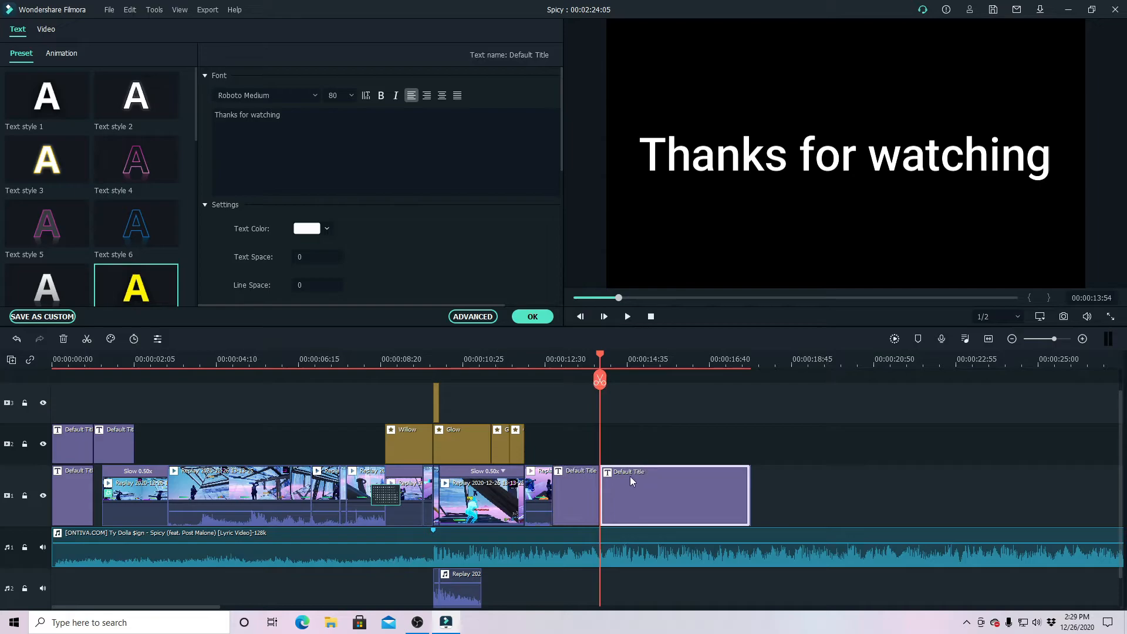
drag(600, 359, 623, 357)
click(623, 380)
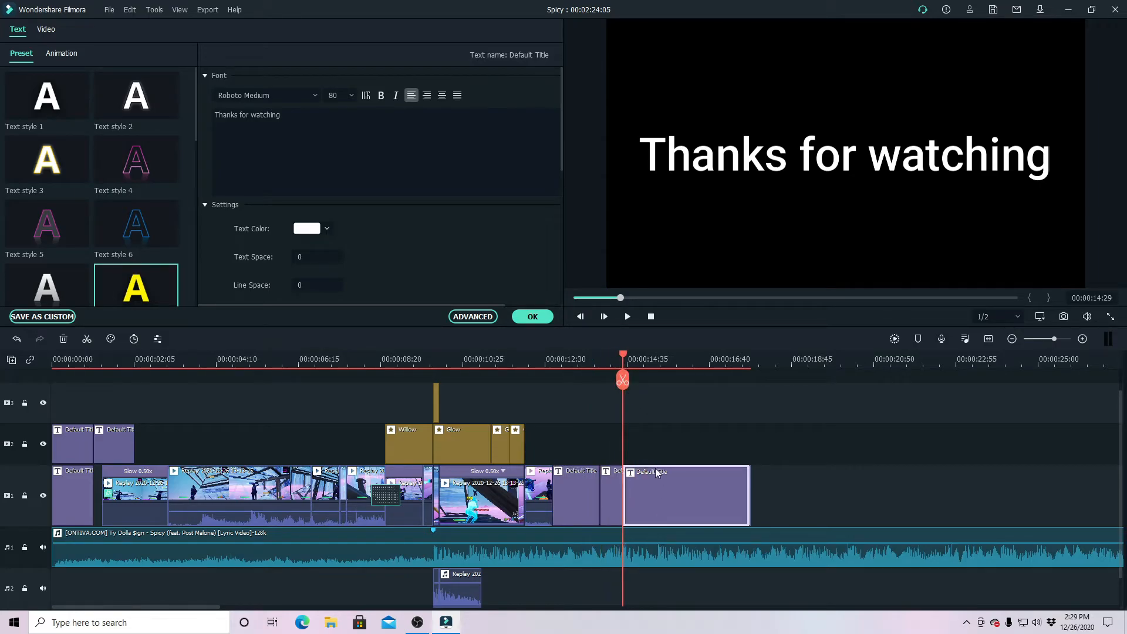
key(Delete)
- Change the text of the short last title piece to "Subscribe!"
click(604, 484)
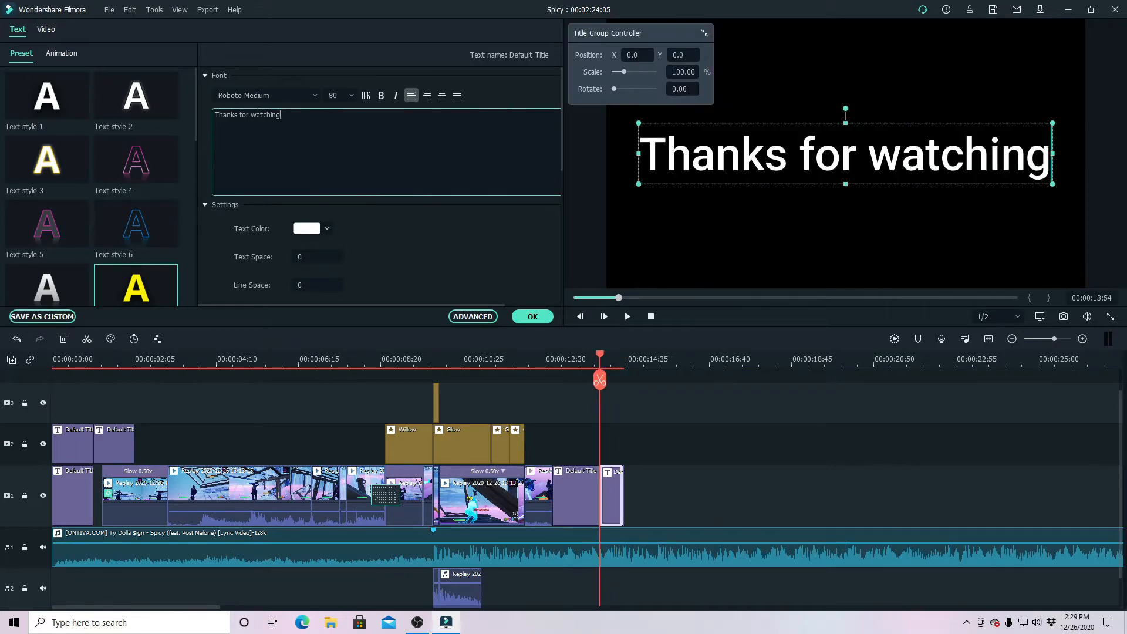
text(Subs)
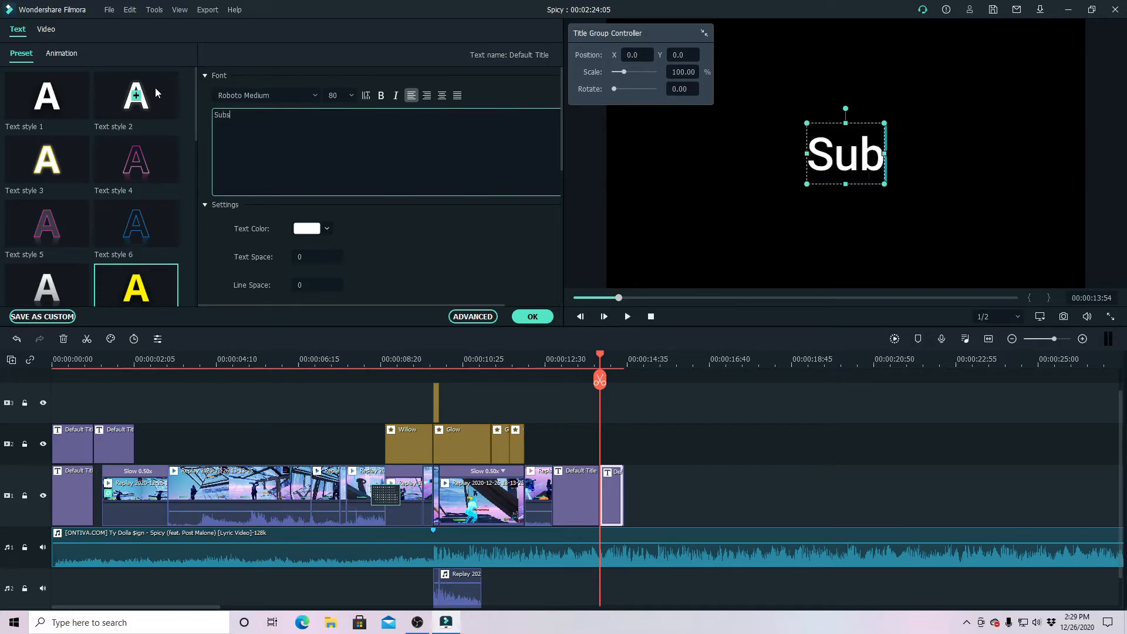
text(cribe!)
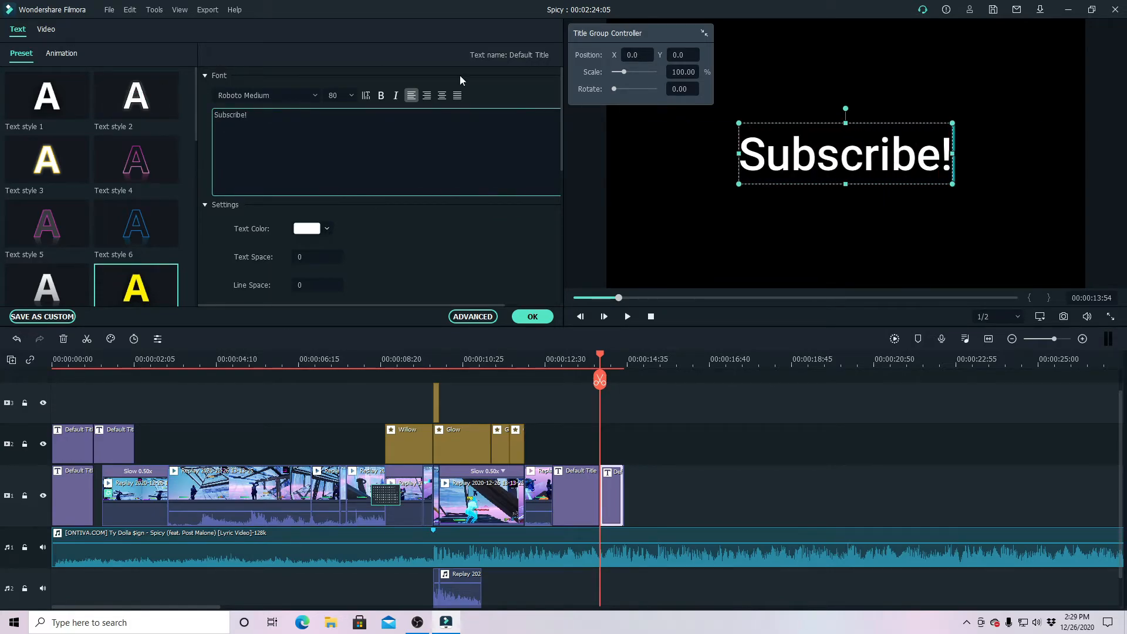
click(729, 249)
- Split the music at 00:00:14:33, just past the last title, and delete the remainder
drag(599, 354, 627, 400)
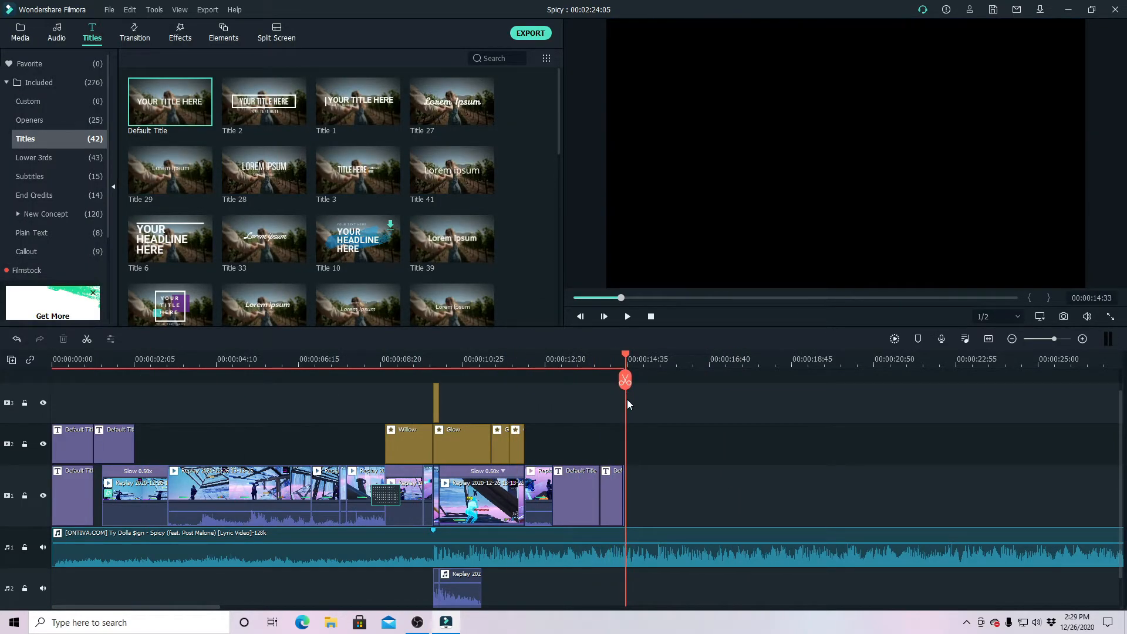
click(625, 380)
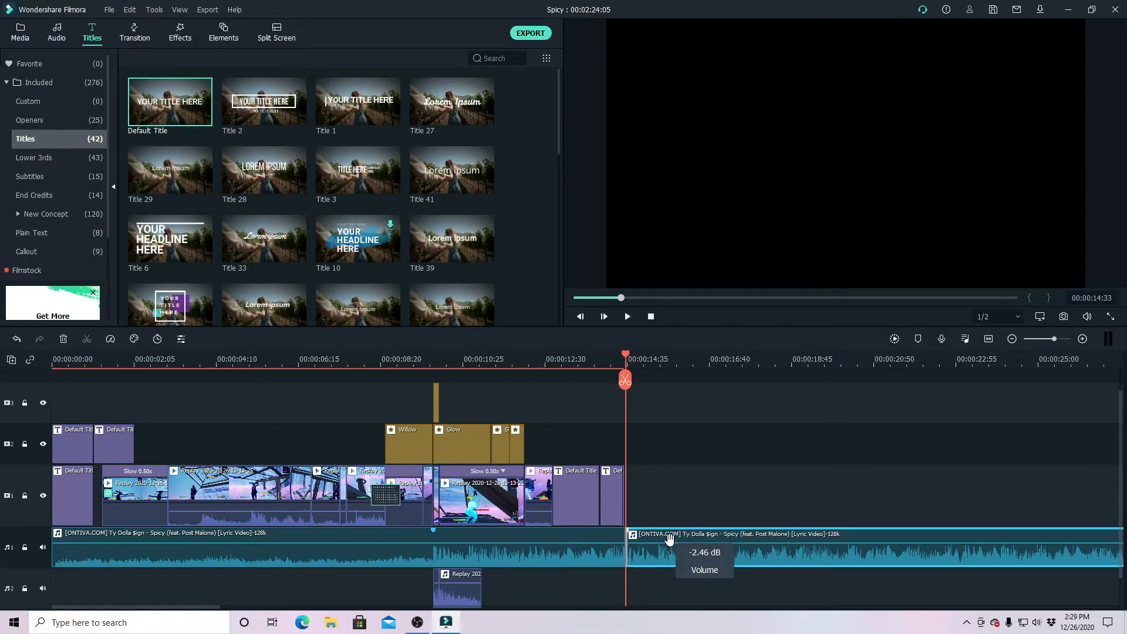
key(Delete)
- Give the music track a 0.68 s fade-out
click(588, 545)
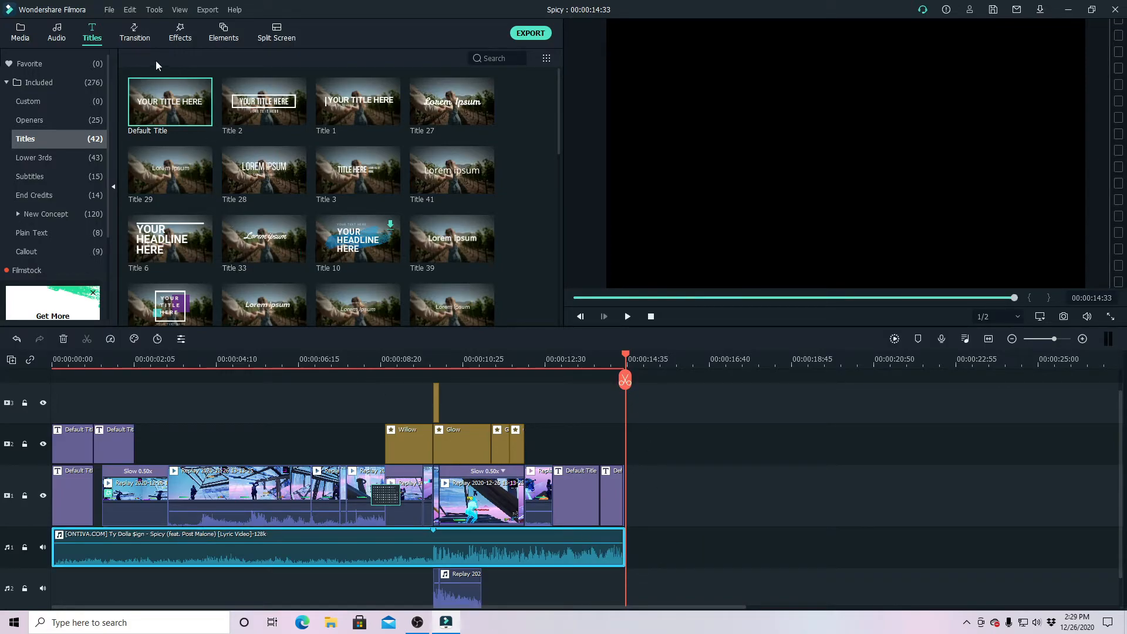
double_click(547, 553)
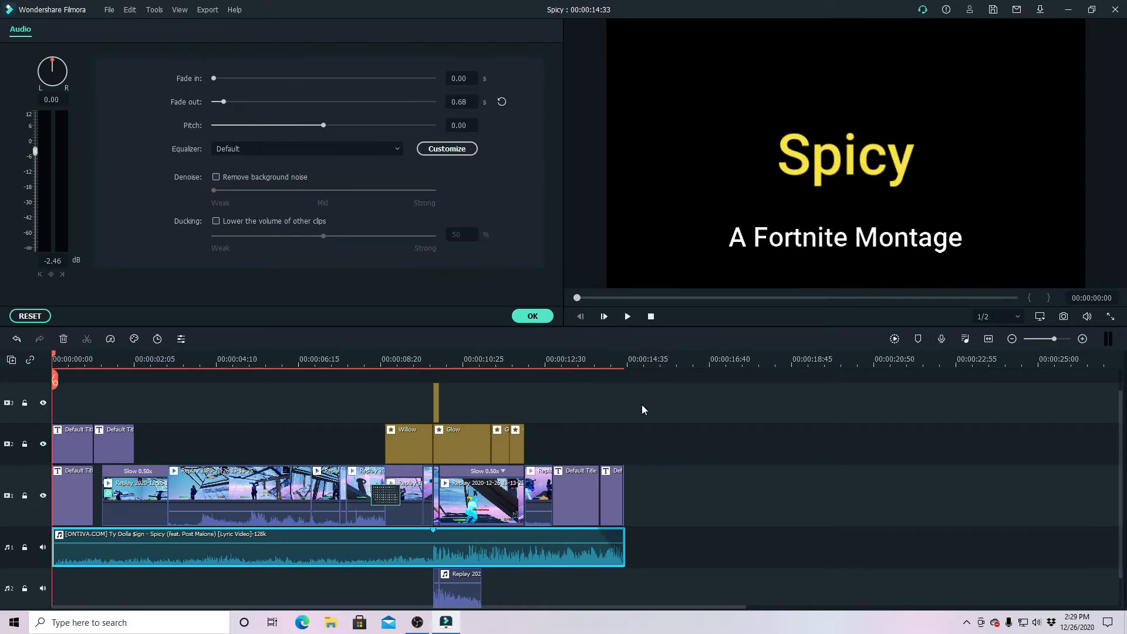
click(674, 541)
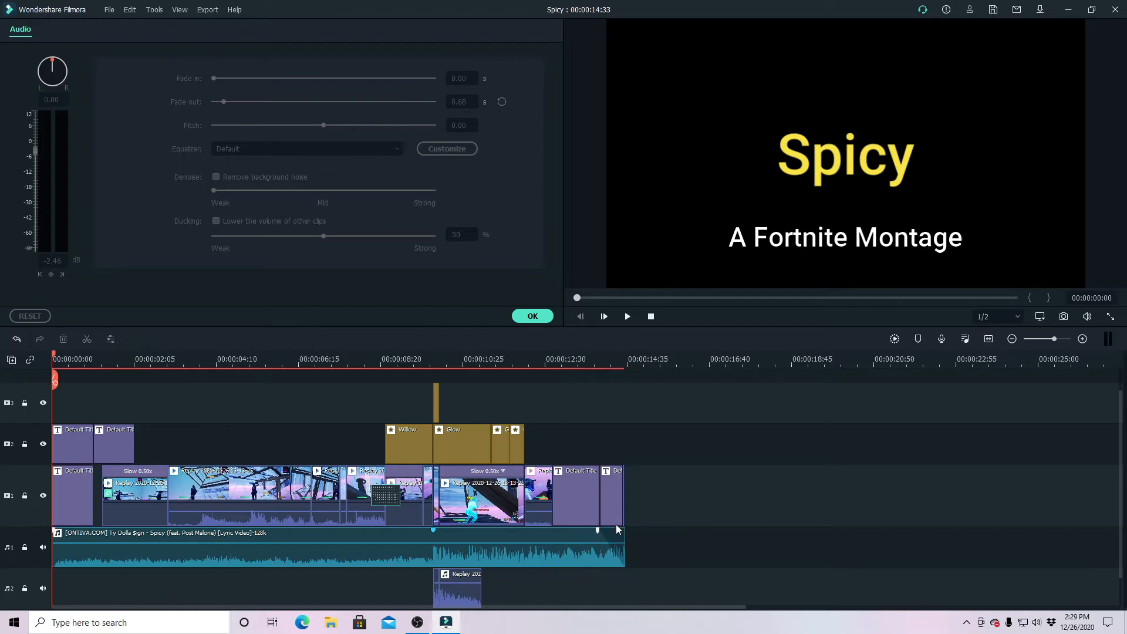
click(534, 316)
- Review the finished montage from intro to end, including the black-and-white Willow section and the closing titles
key(space)
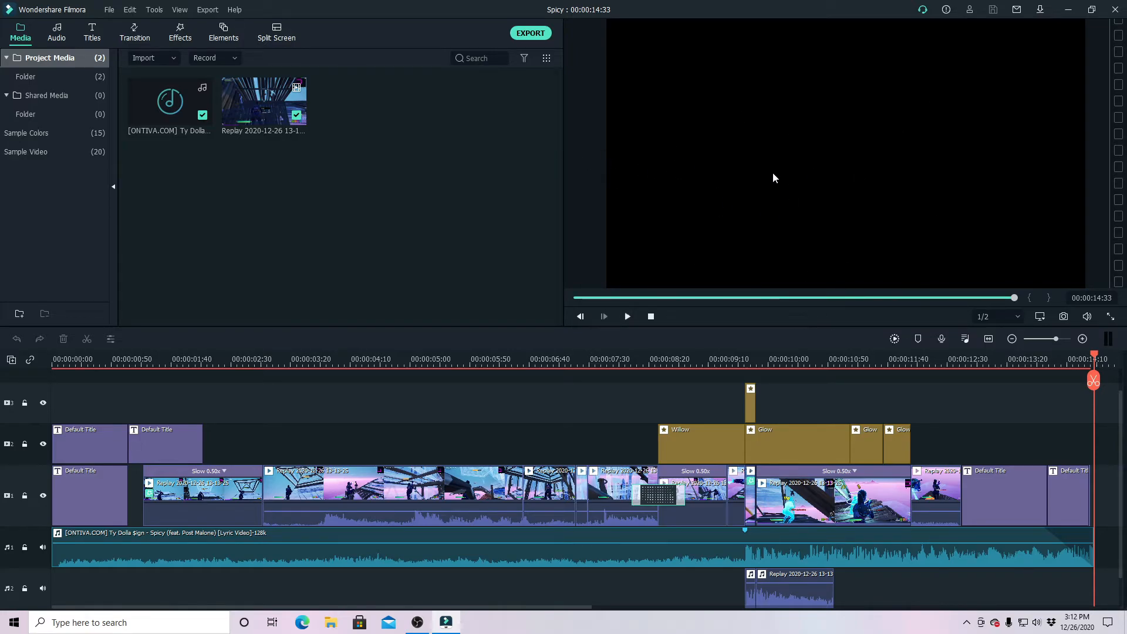
drag(1095, 358, 7, 339)
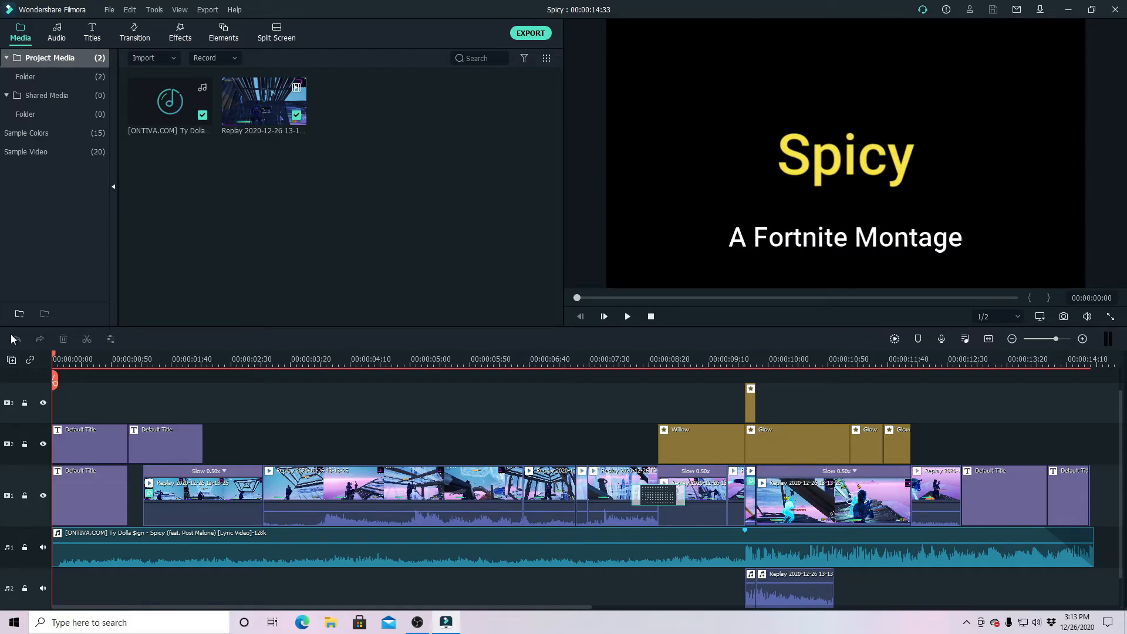
drag(2, 339, 466, 397)
drag(622, 380, 741, 381)
click(658, 368)
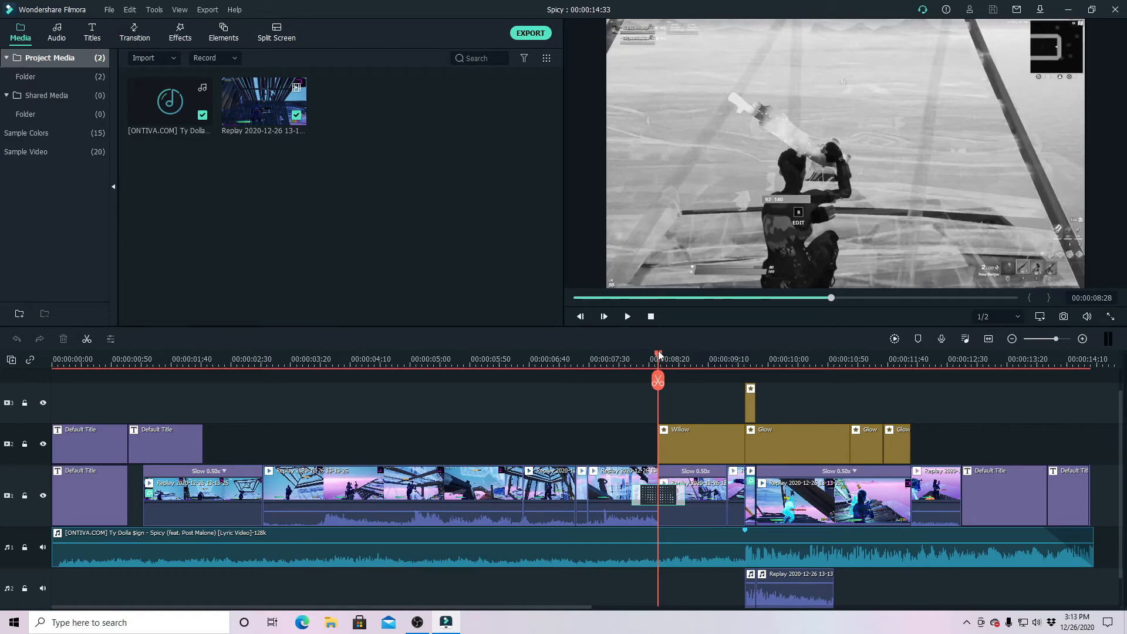
drag(659, 360, 957, 372)
drag(875, 367, 1096, 403)
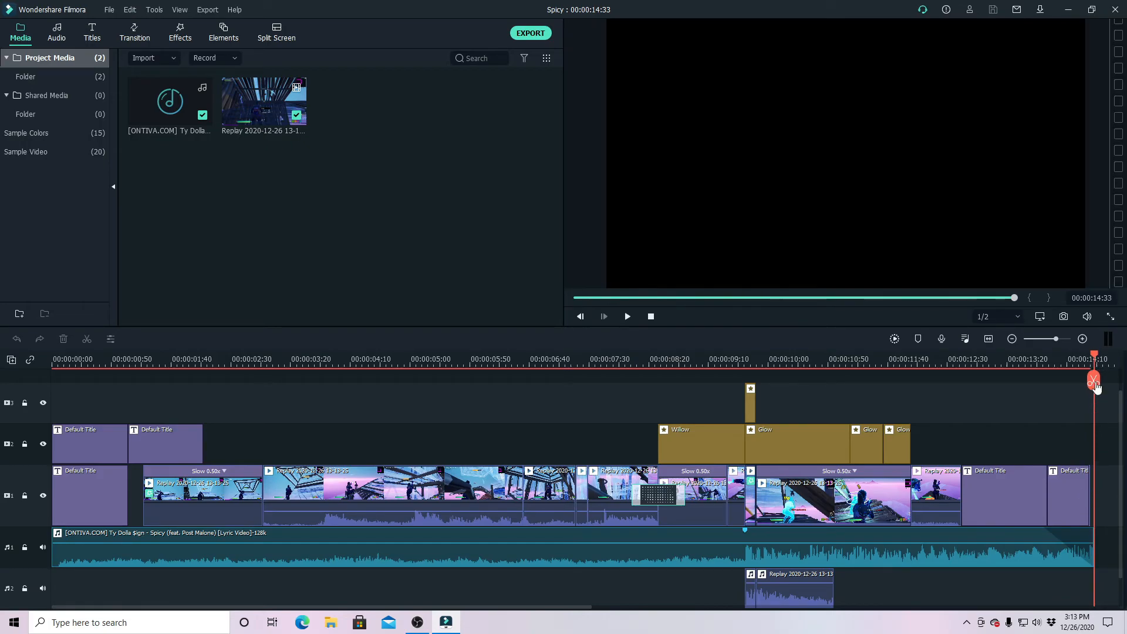
drag(1095, 356, 1094, 385)
drag(1095, 358, 661, 388)
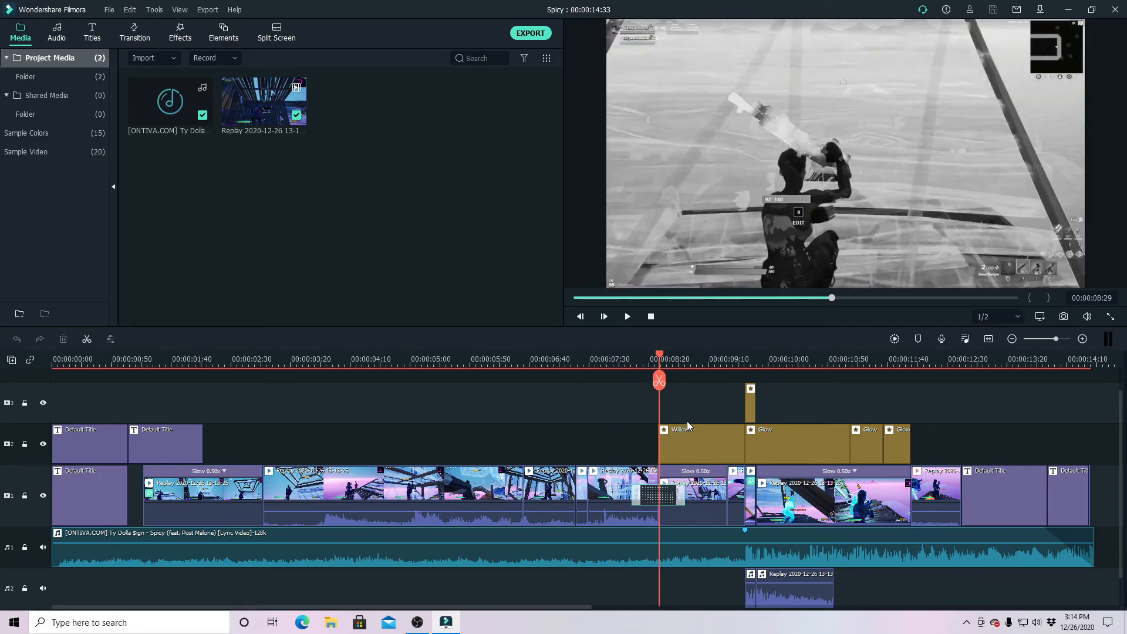